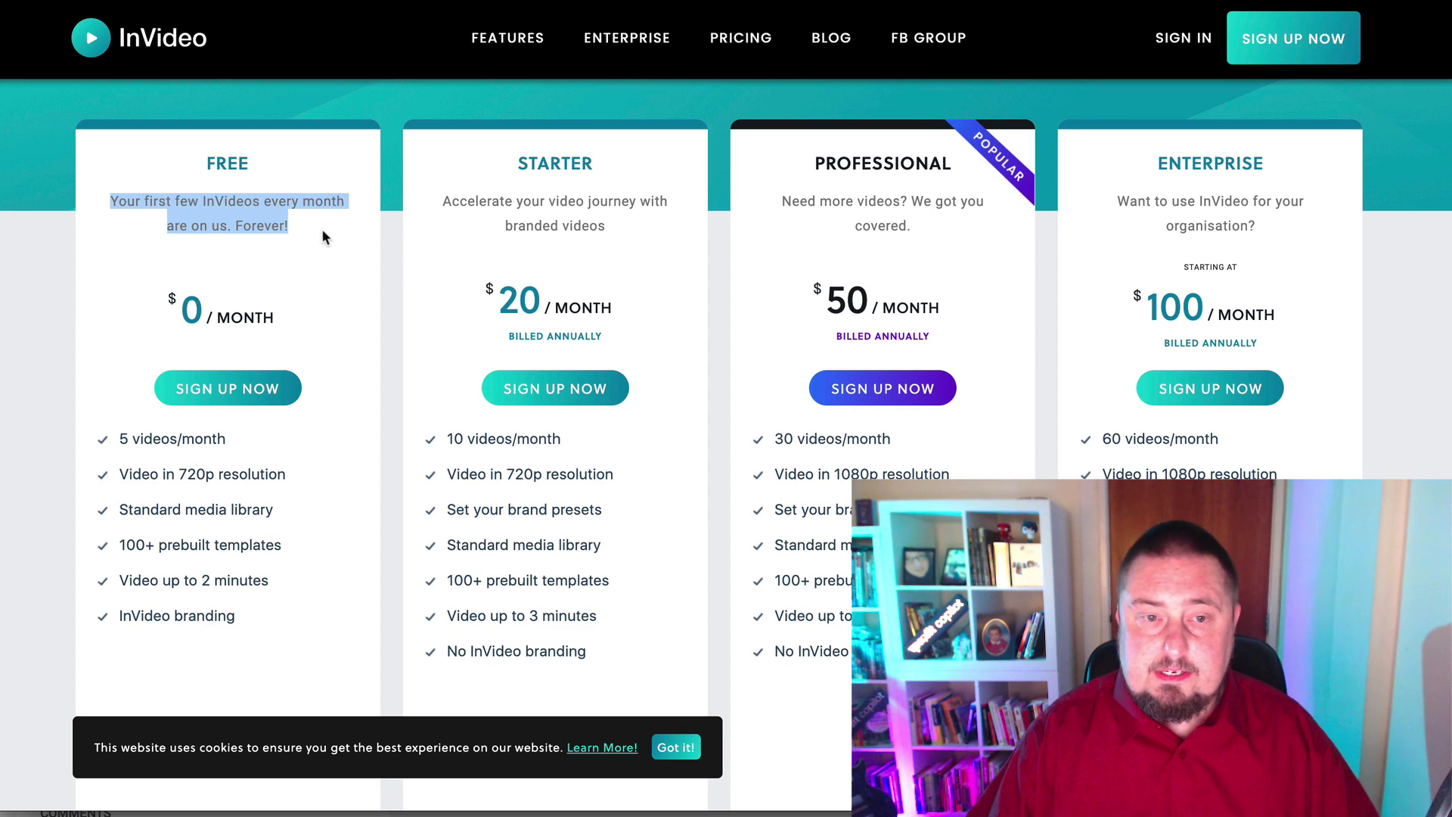
click(334, 265)
scroll(312, 238, down, 1)
drag(161, 240, 305, 248)
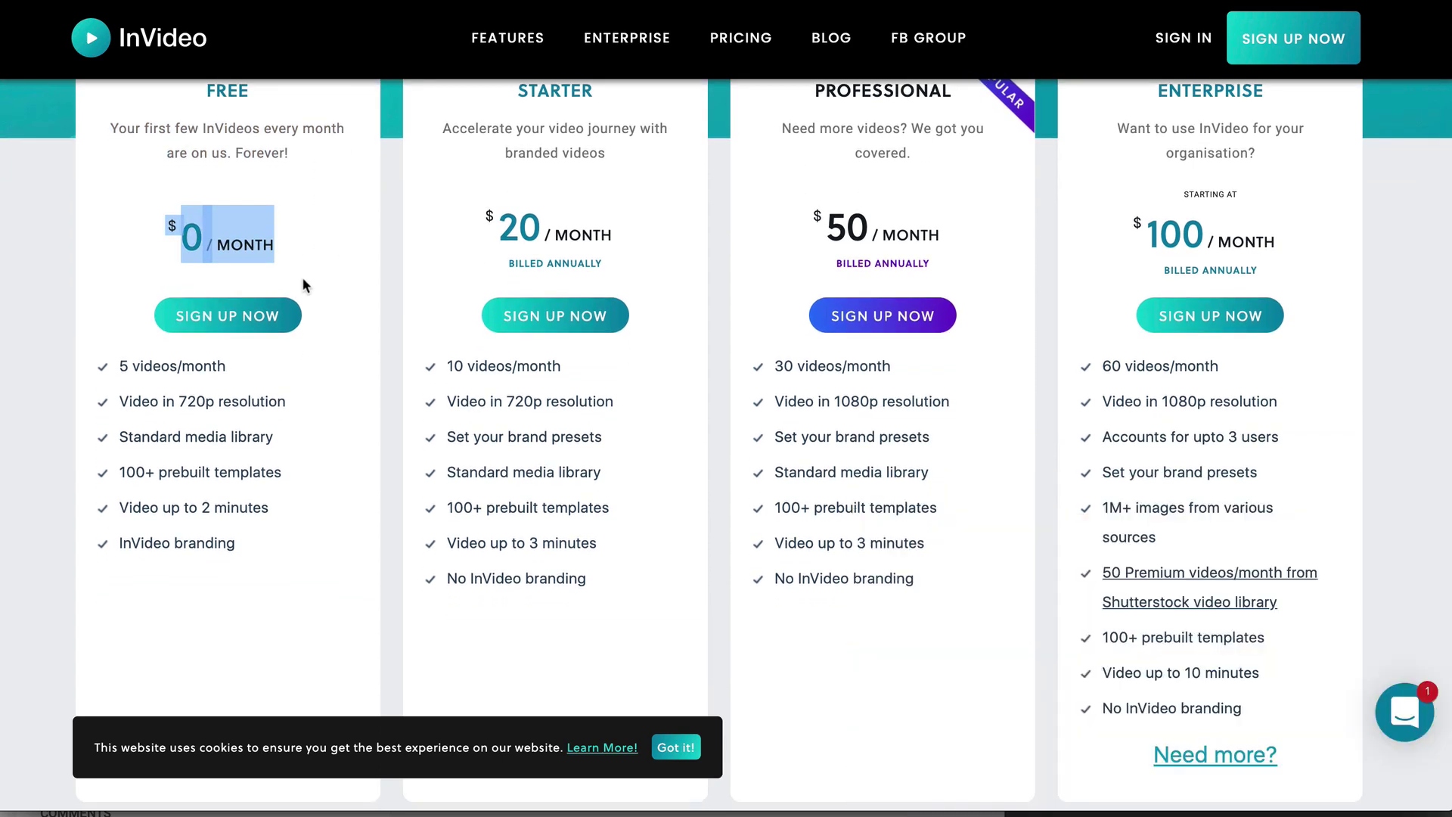
click(246, 407)
scroll(128, 295, down, 1)
drag(118, 270, 255, 273)
click(255, 273)
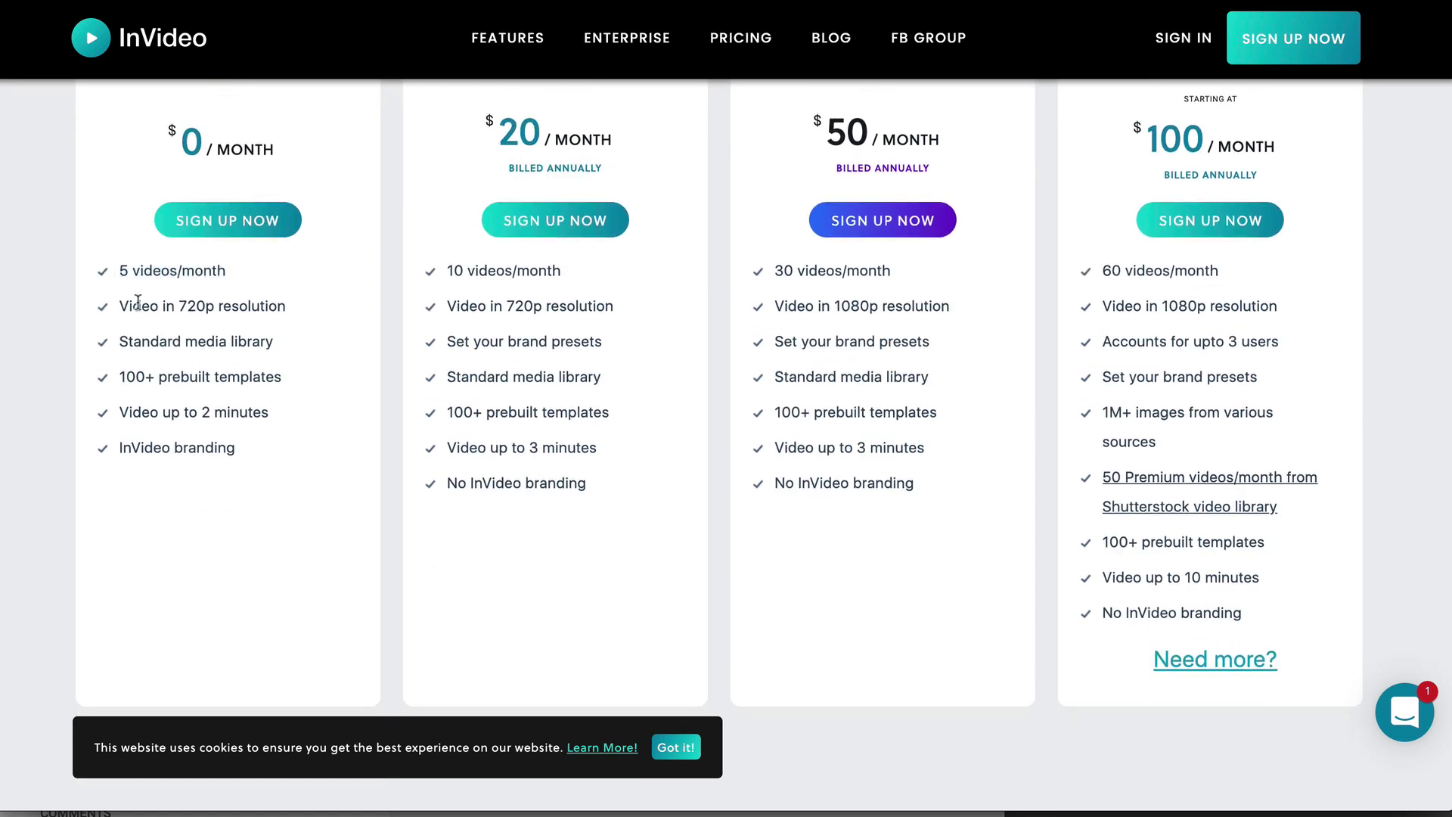
drag(118, 306, 283, 325)
click(274, 334)
drag(128, 338, 287, 344)
click(200, 338)
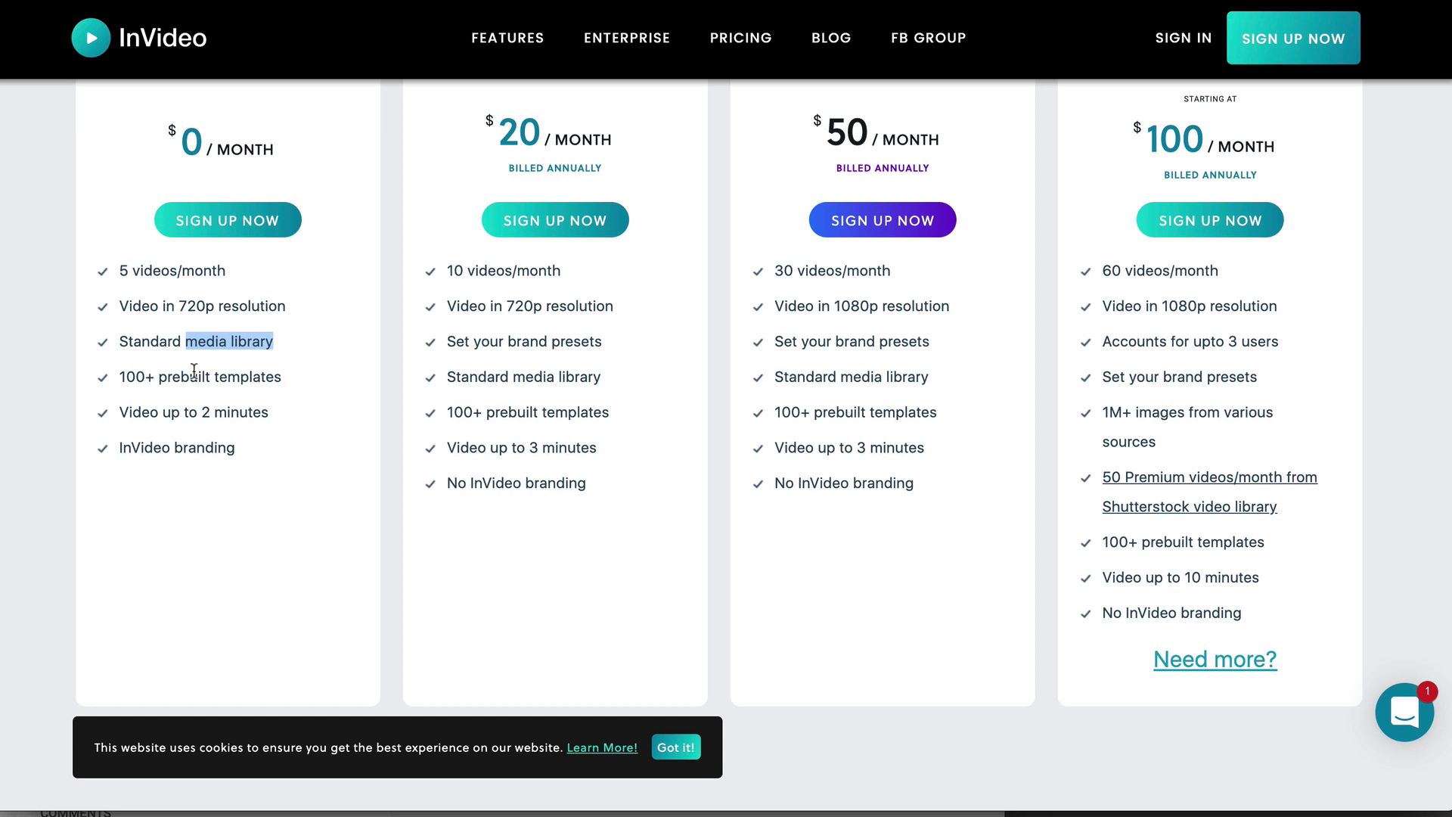
click(194, 370)
drag(124, 378, 299, 379)
click(209, 369)
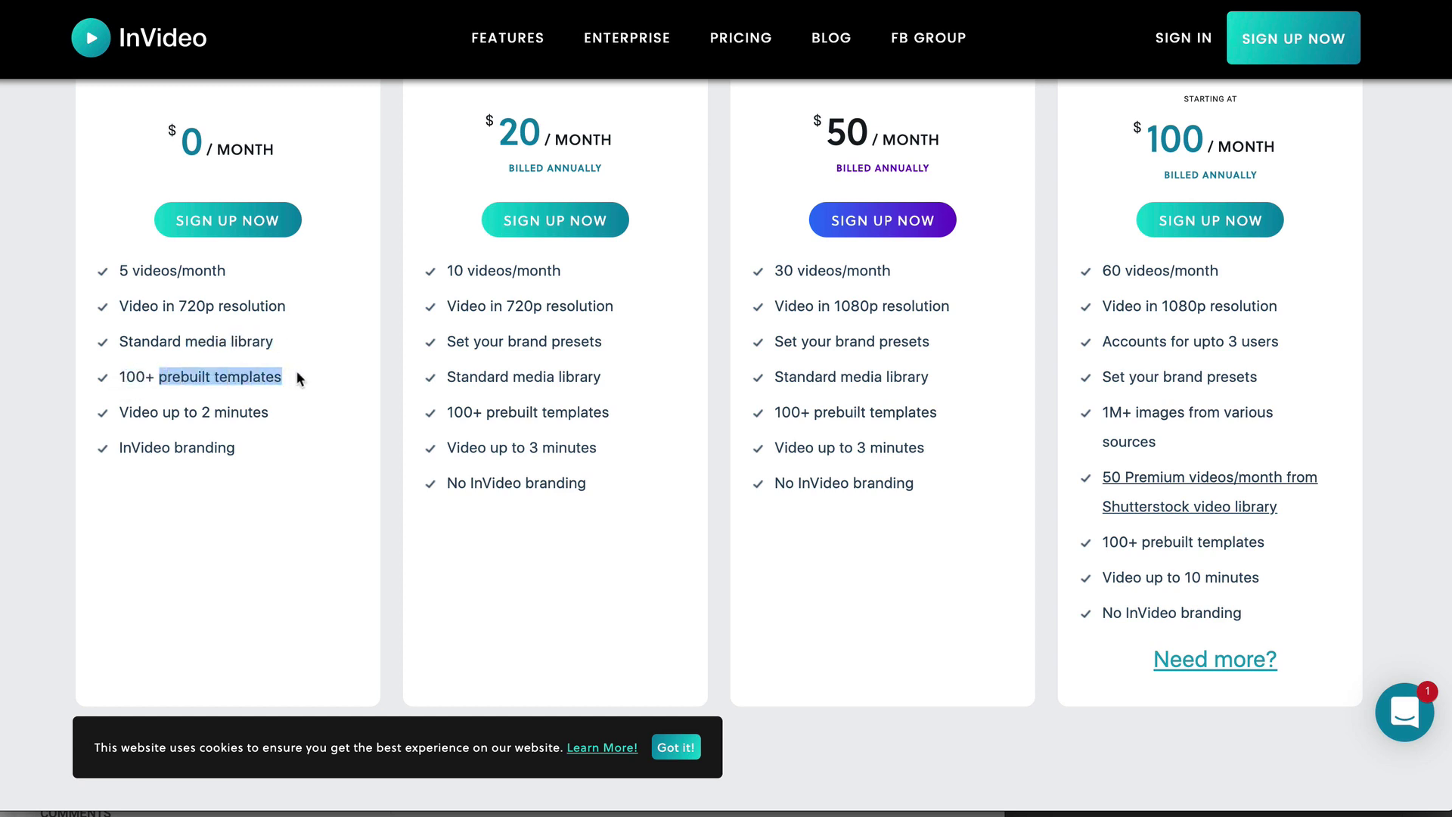
click(180, 408)
drag(127, 412, 267, 415)
click(266, 415)
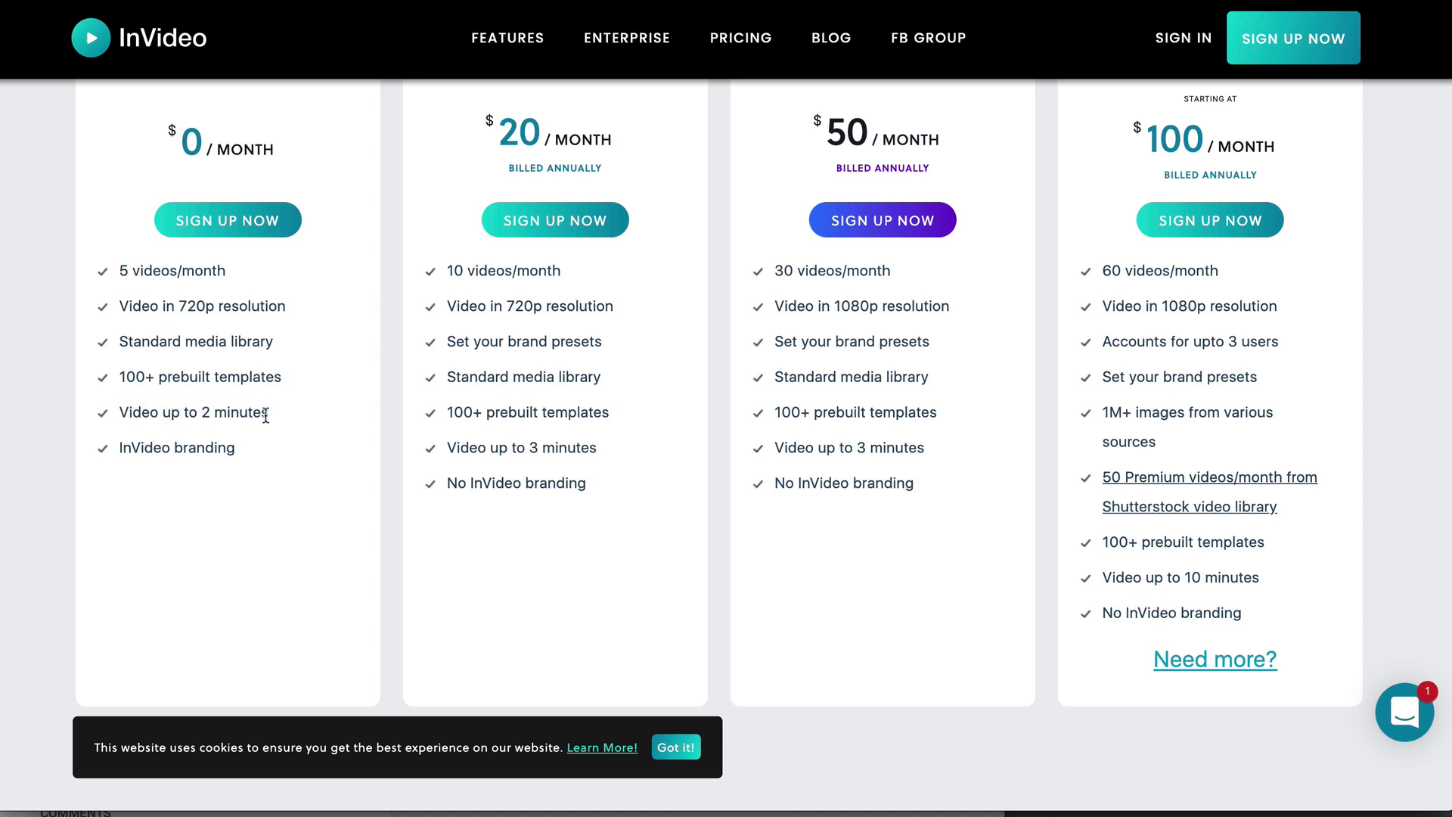
drag(123, 440, 255, 447)
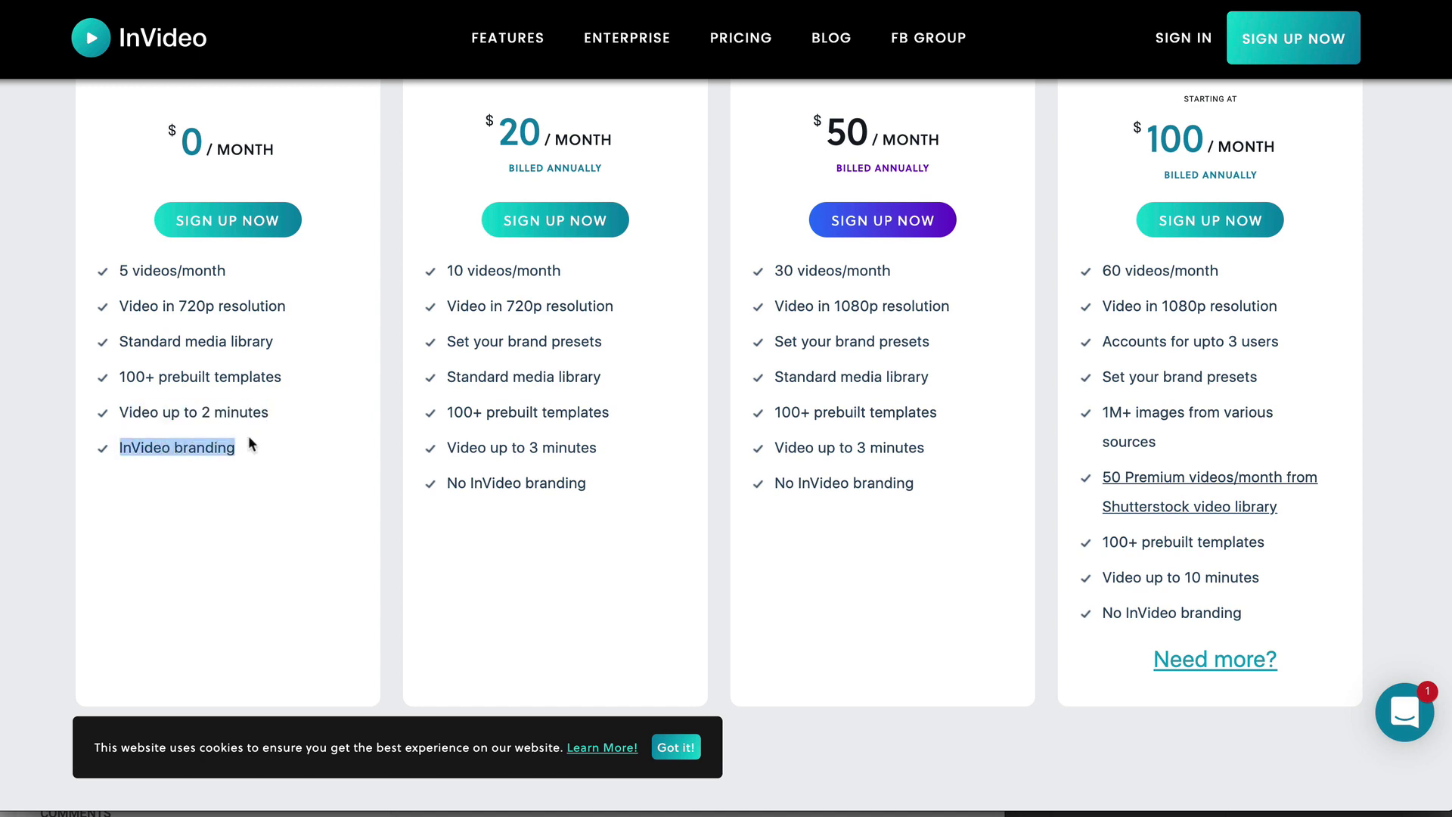
click(255, 447)
scroll(226, 363, up, 1)
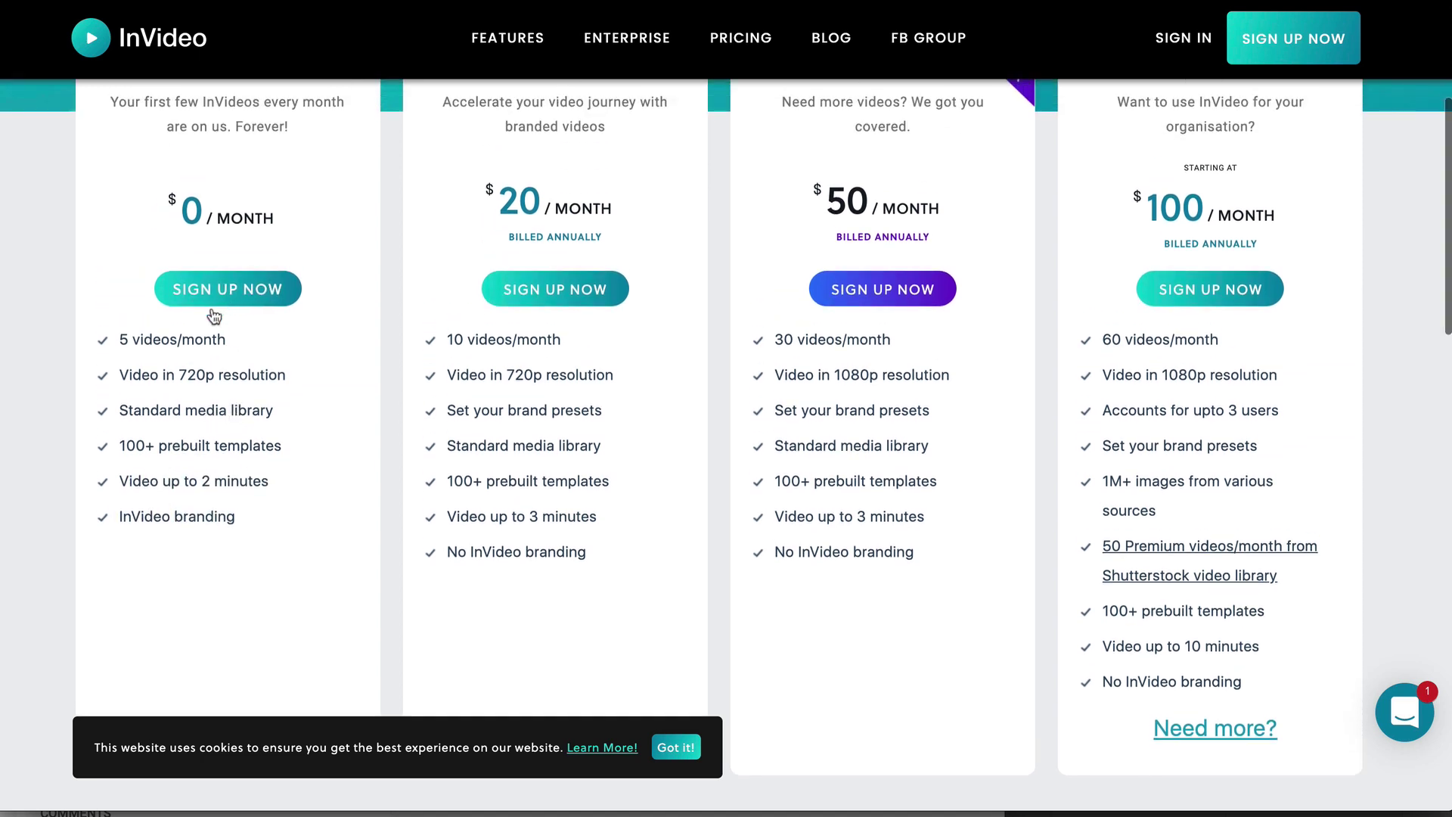
scroll(527, 396, up, 1)
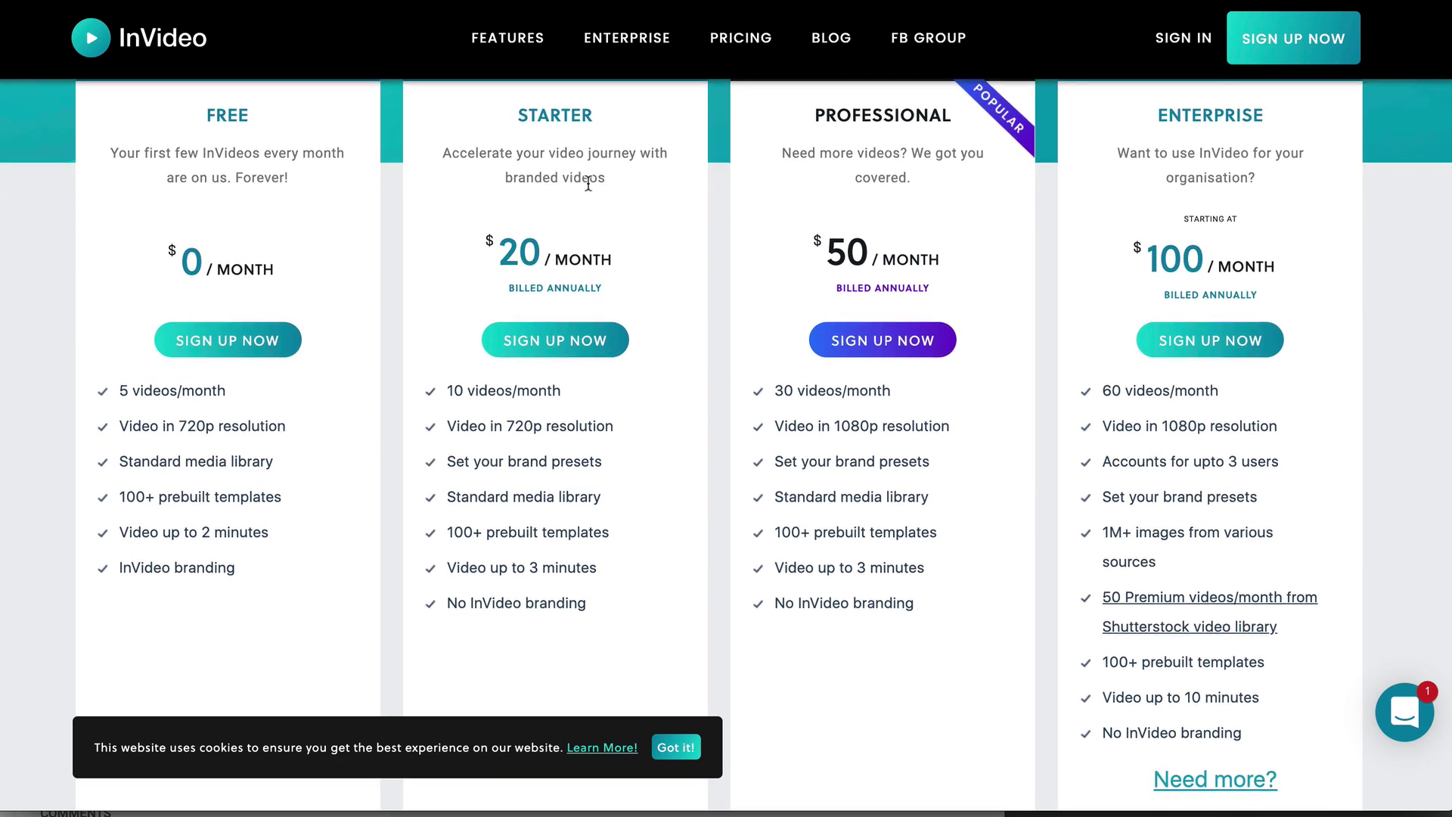
scroll(589, 184, up, 5)
scroll(580, 401, down, 3)
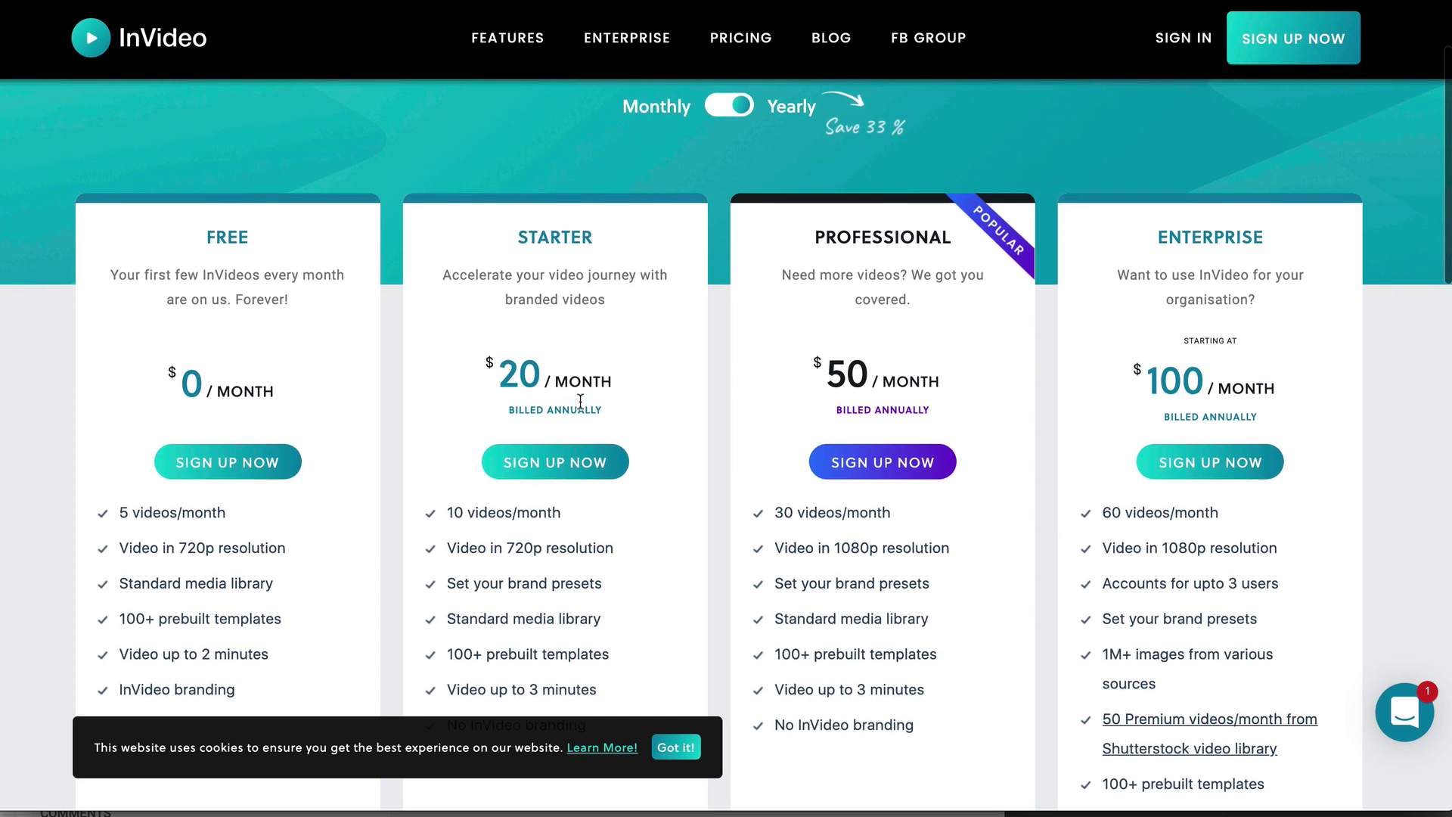
click(723, 112)
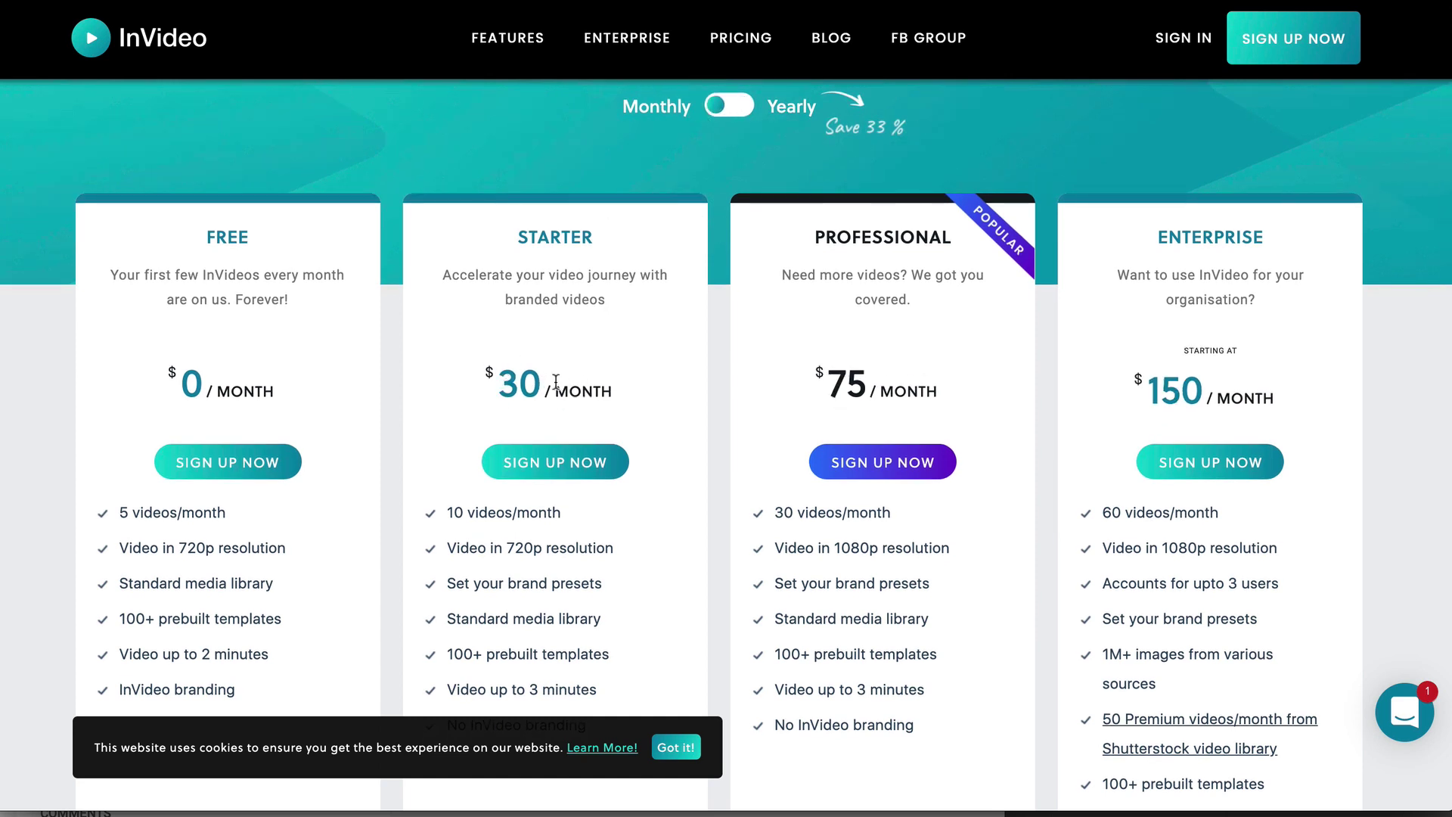
click(750, 107)
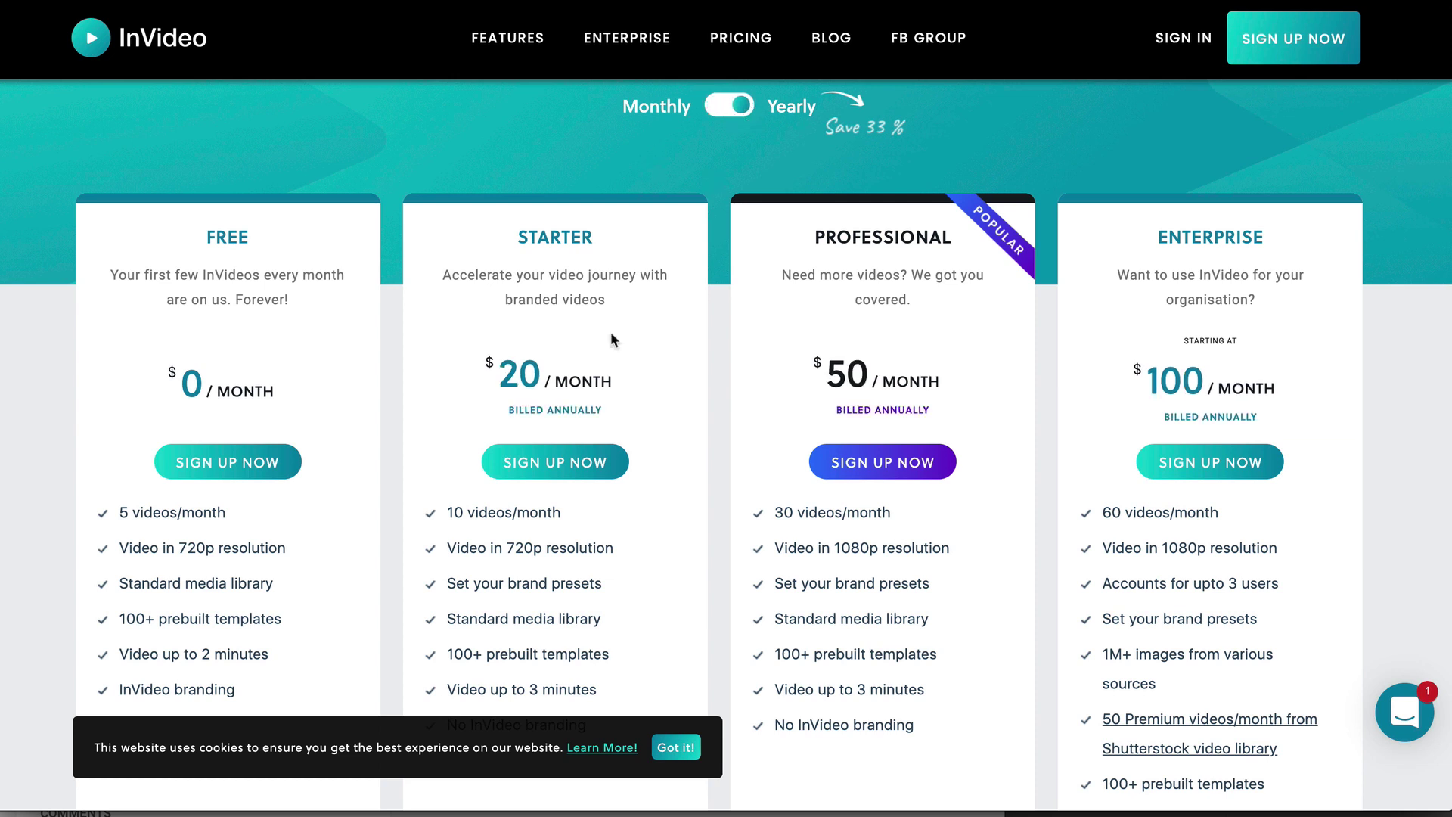
click(722, 113)
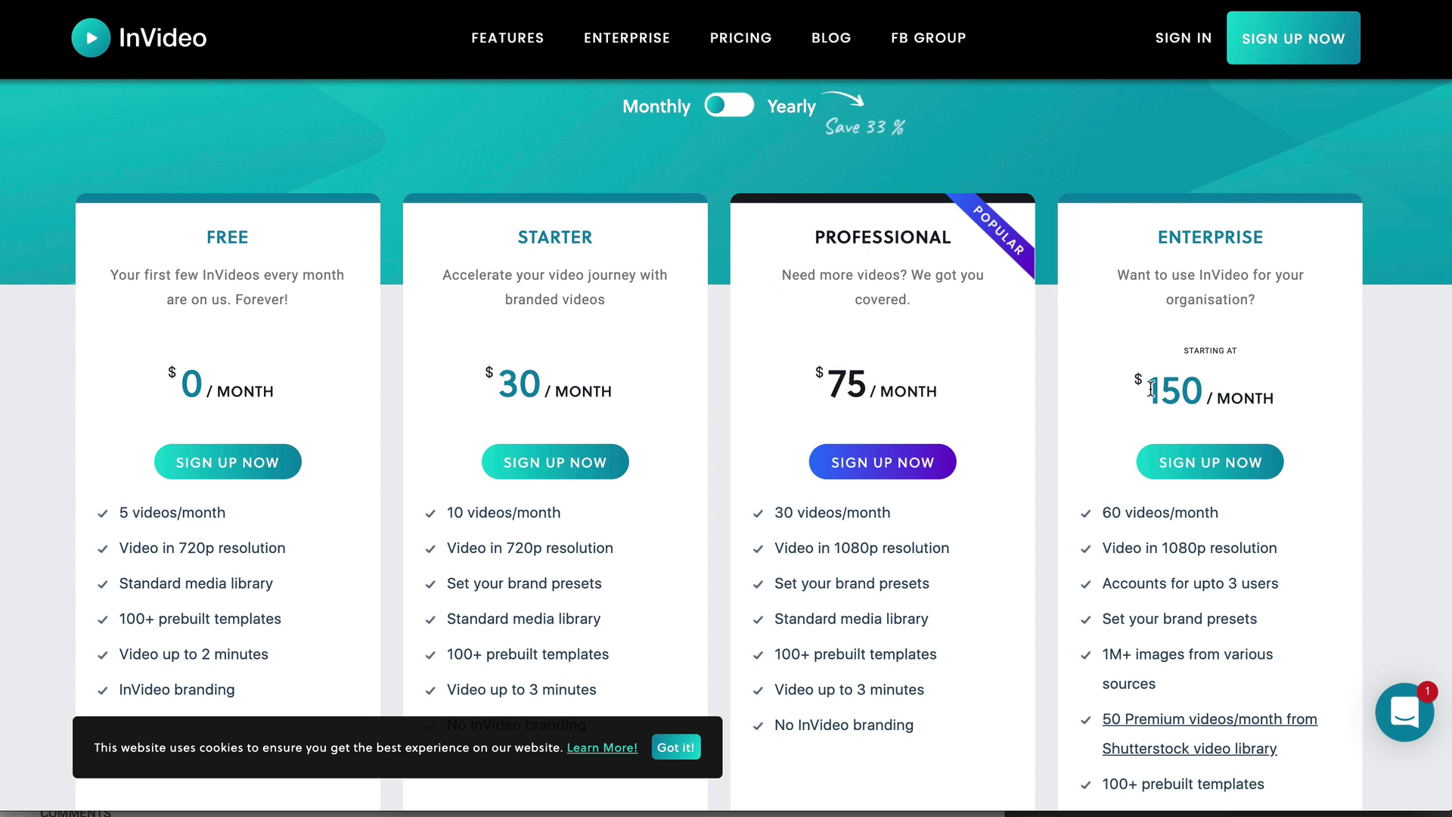
drag(1152, 390, 1300, 401)
click(1304, 401)
click(729, 105)
drag(1151, 375, 1281, 385)
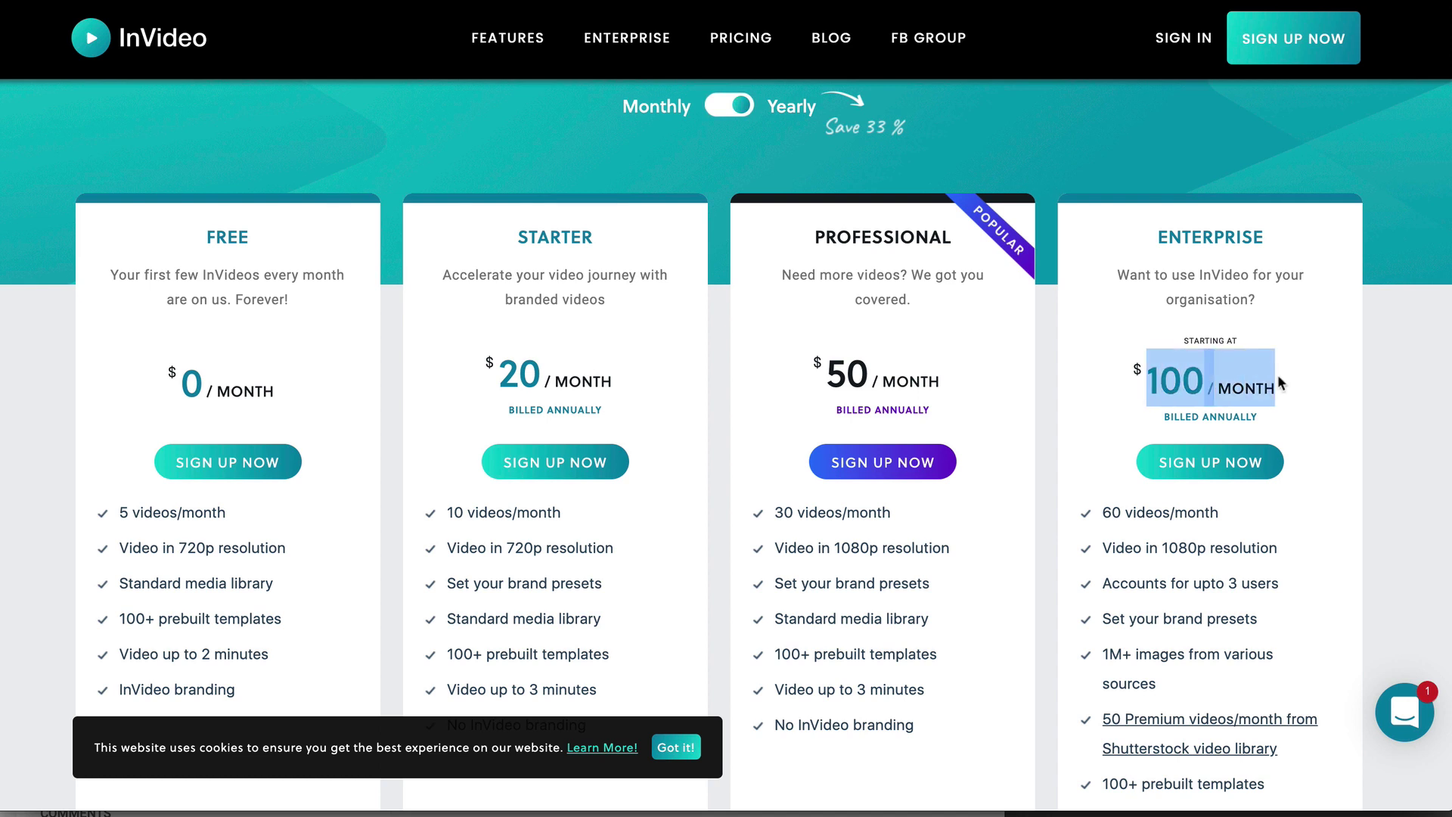
drag(1159, 378, 1314, 388)
click(1198, 363)
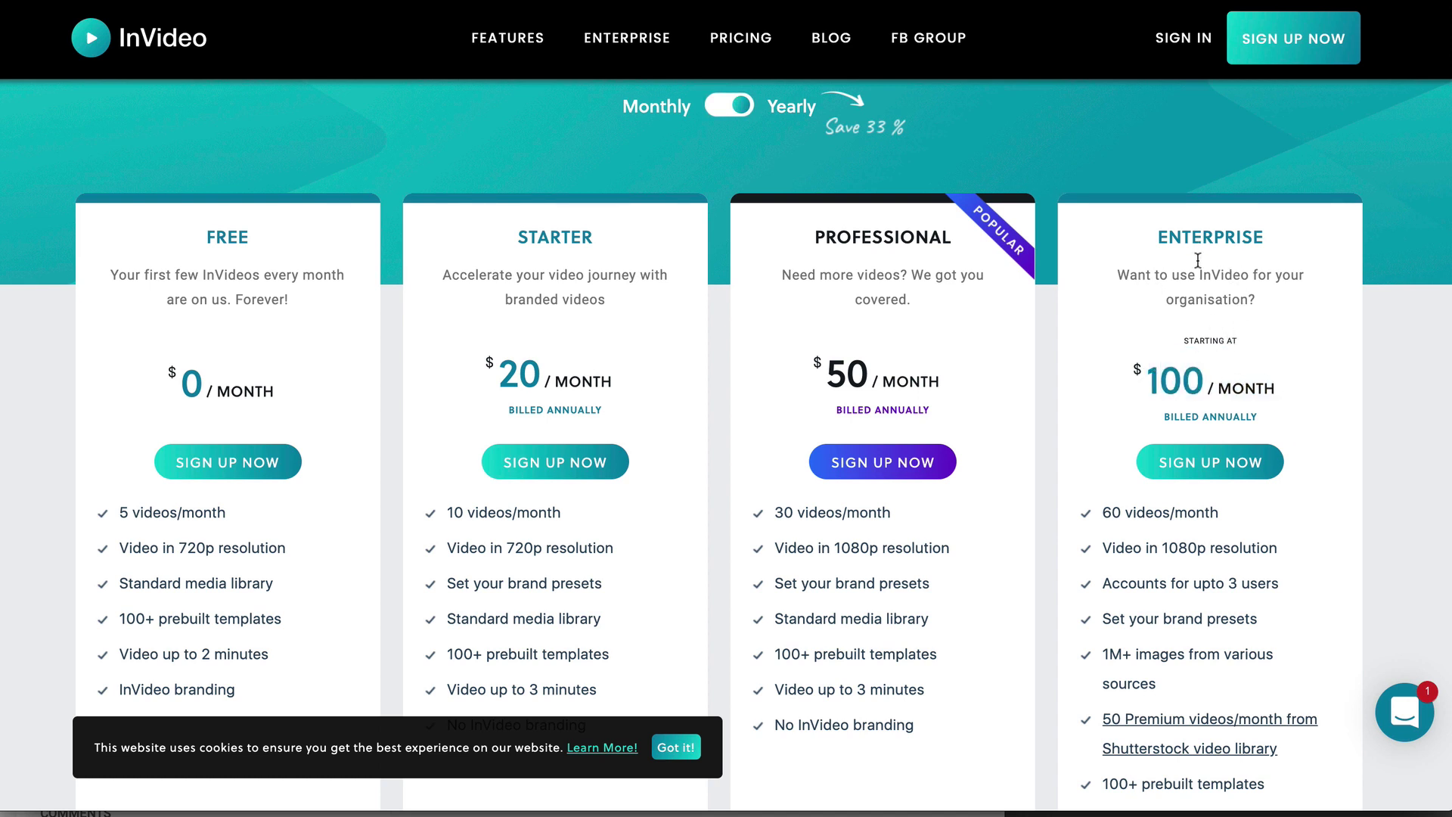
Review Enterprise plan features: 60 videos/month, 1080p, 3 users, brand presets, 1M+ images, 10-minute videos.
scroll(1198, 260, down, 2)
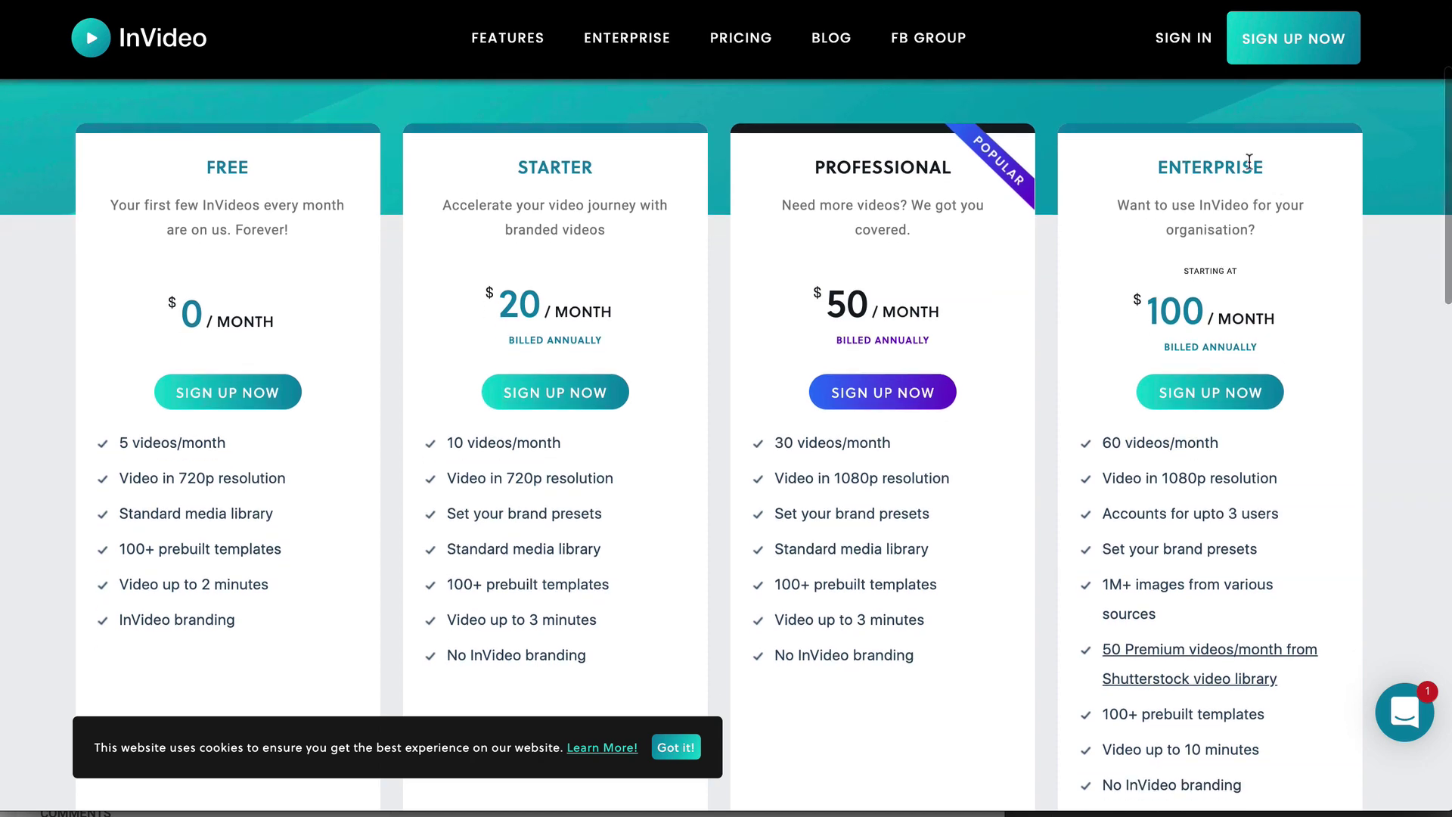
scroll(1214, 293, down, 1)
scroll(1219, 263, down, 1)
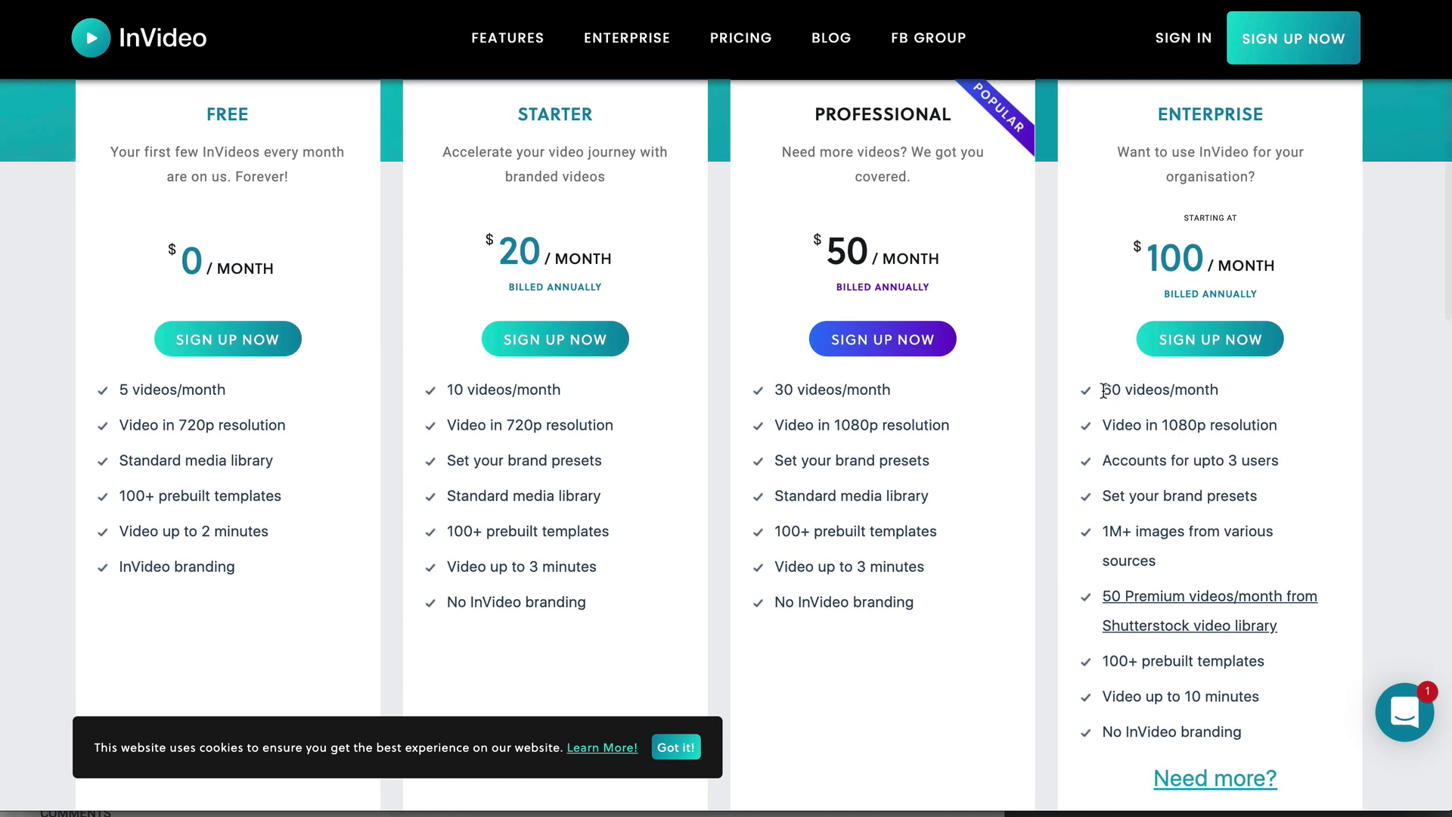
drag(1104, 390, 1208, 425)
click(1176, 425)
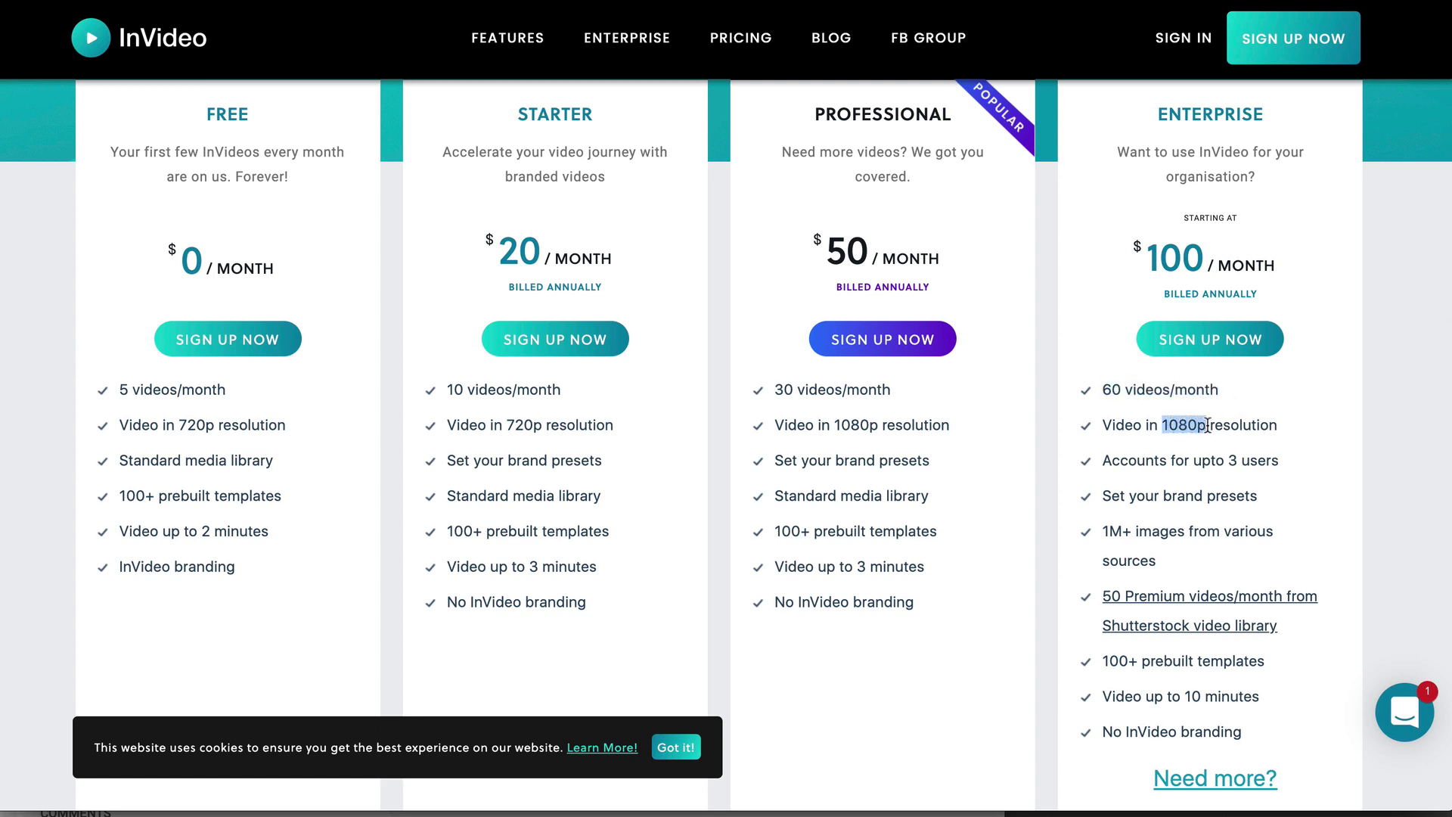
click(1155, 441)
scroll(1161, 408, down, 1)
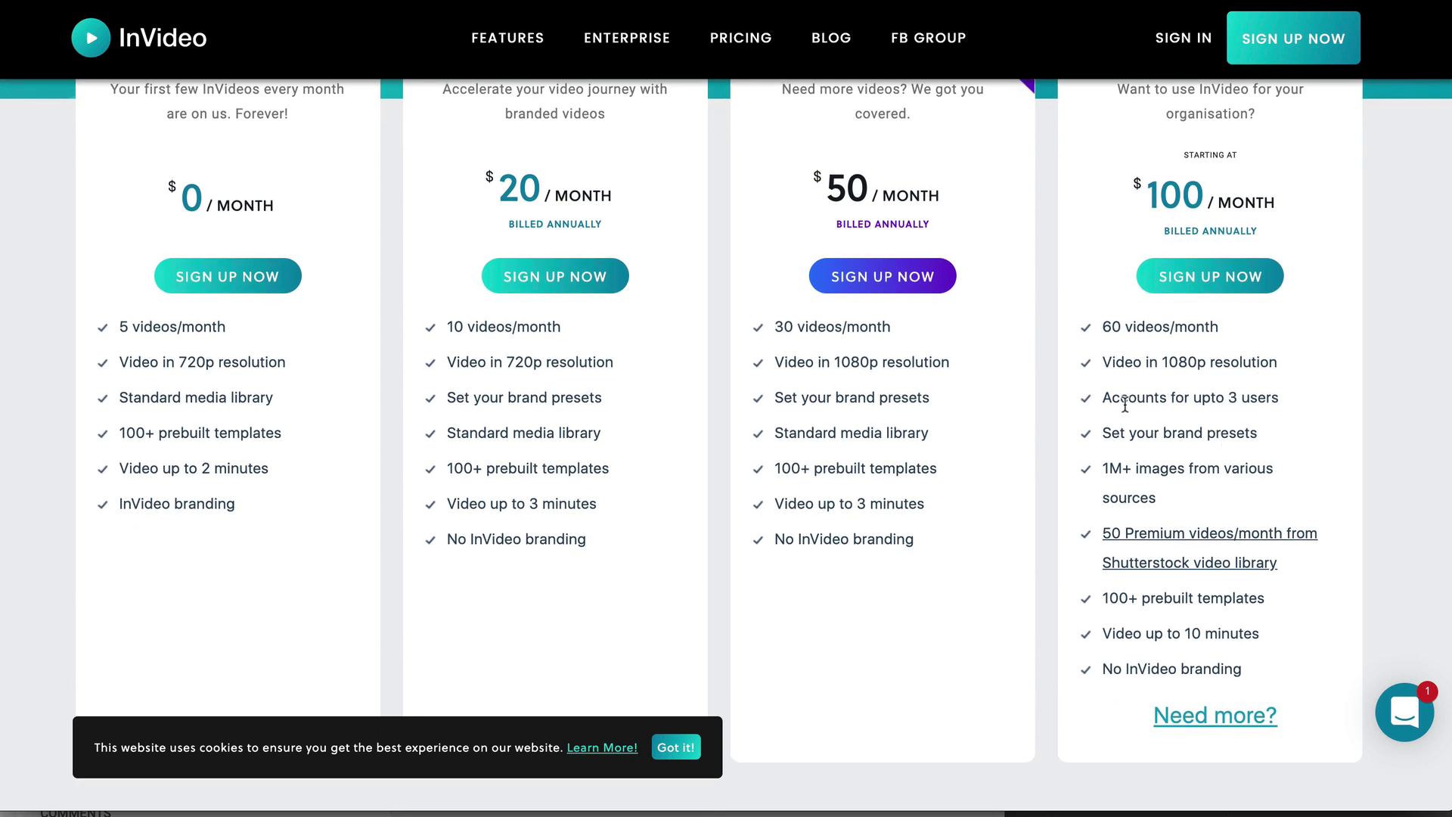
drag(1105, 399, 1275, 404)
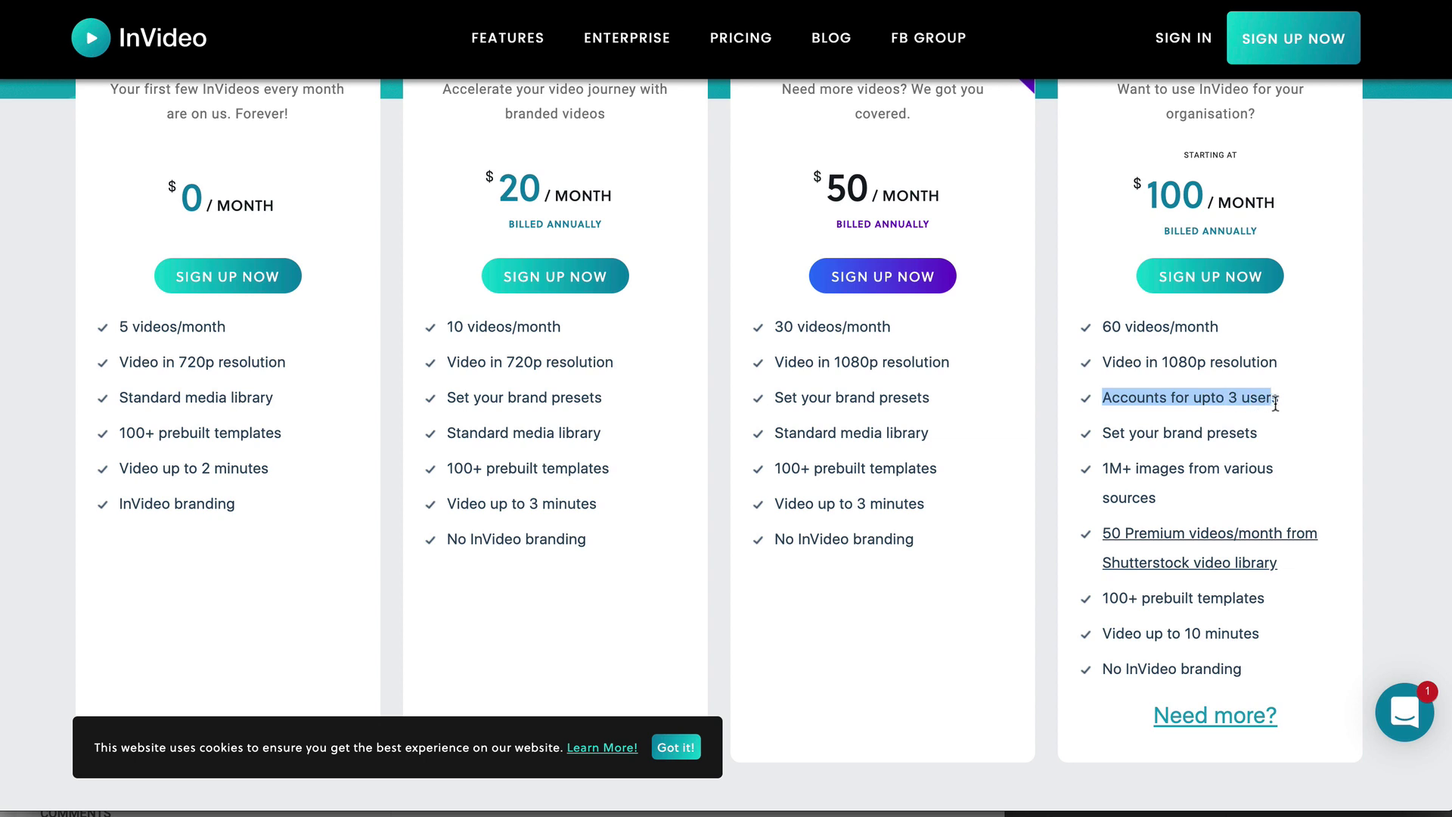
click(1278, 407)
scroll(1238, 447, down, 1)
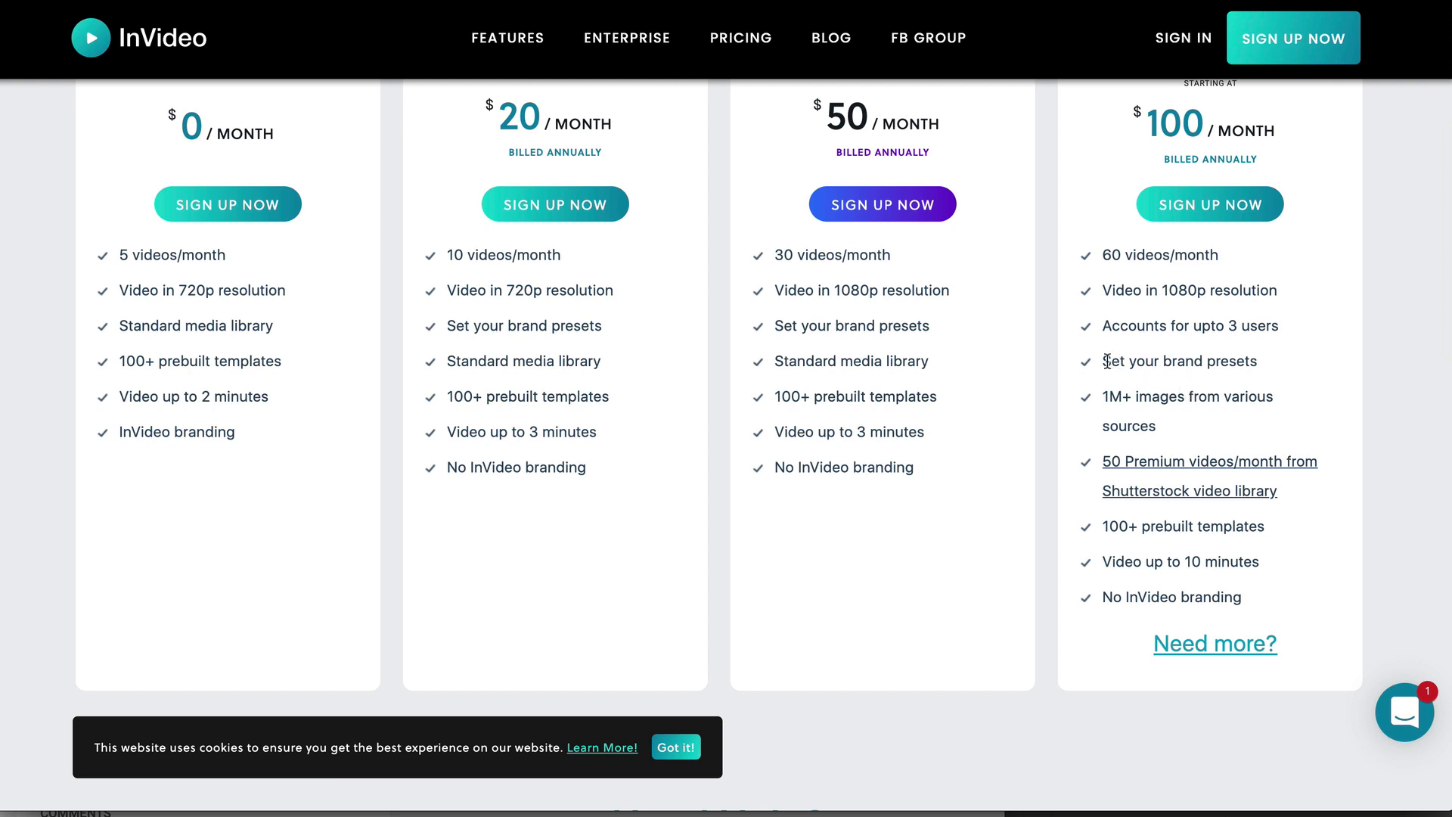
drag(1106, 361, 1248, 384)
click(1248, 384)
scroll(1202, 424, down, 1)
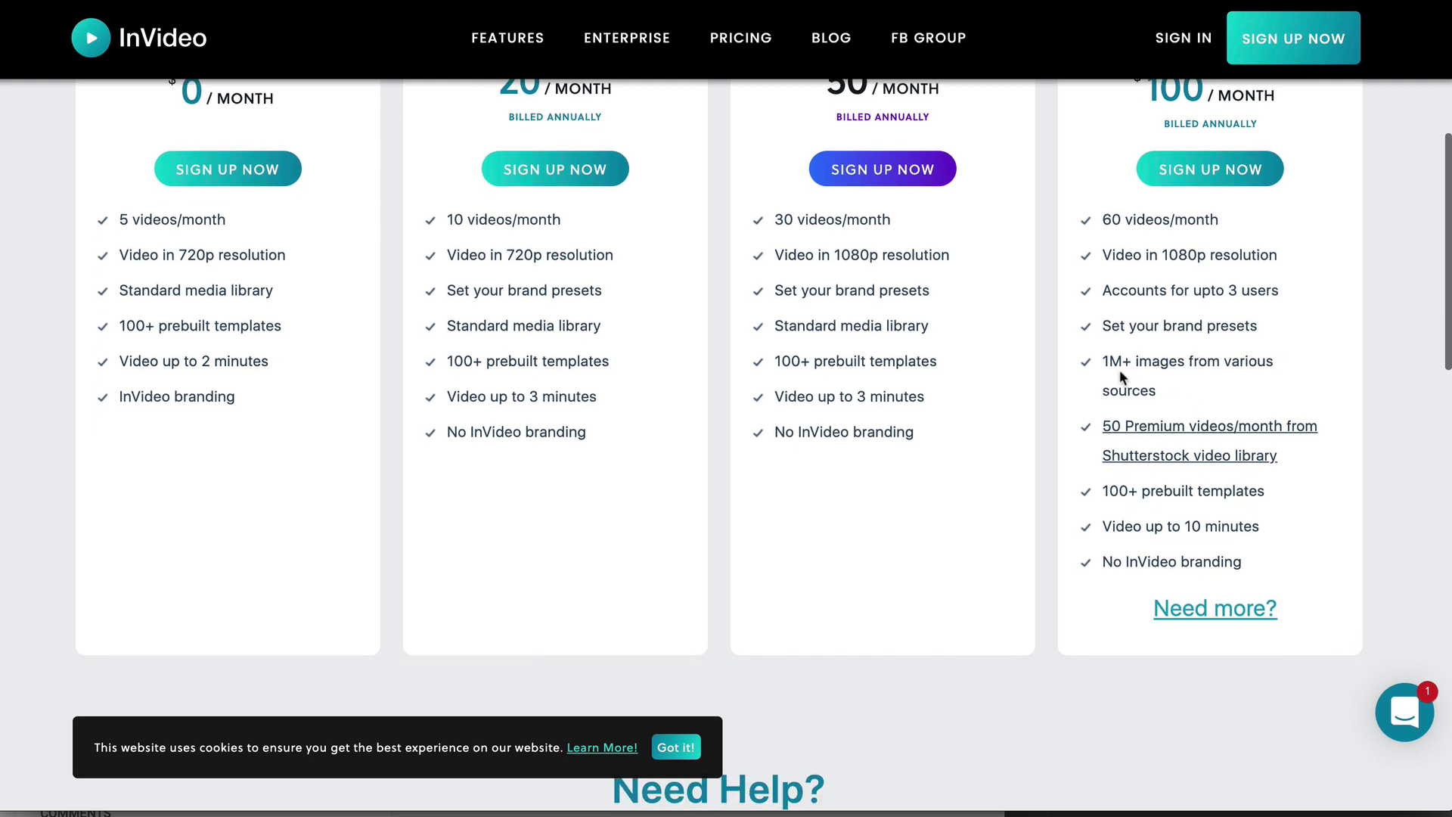
drag(1106, 362, 1230, 387)
click(1202, 365)
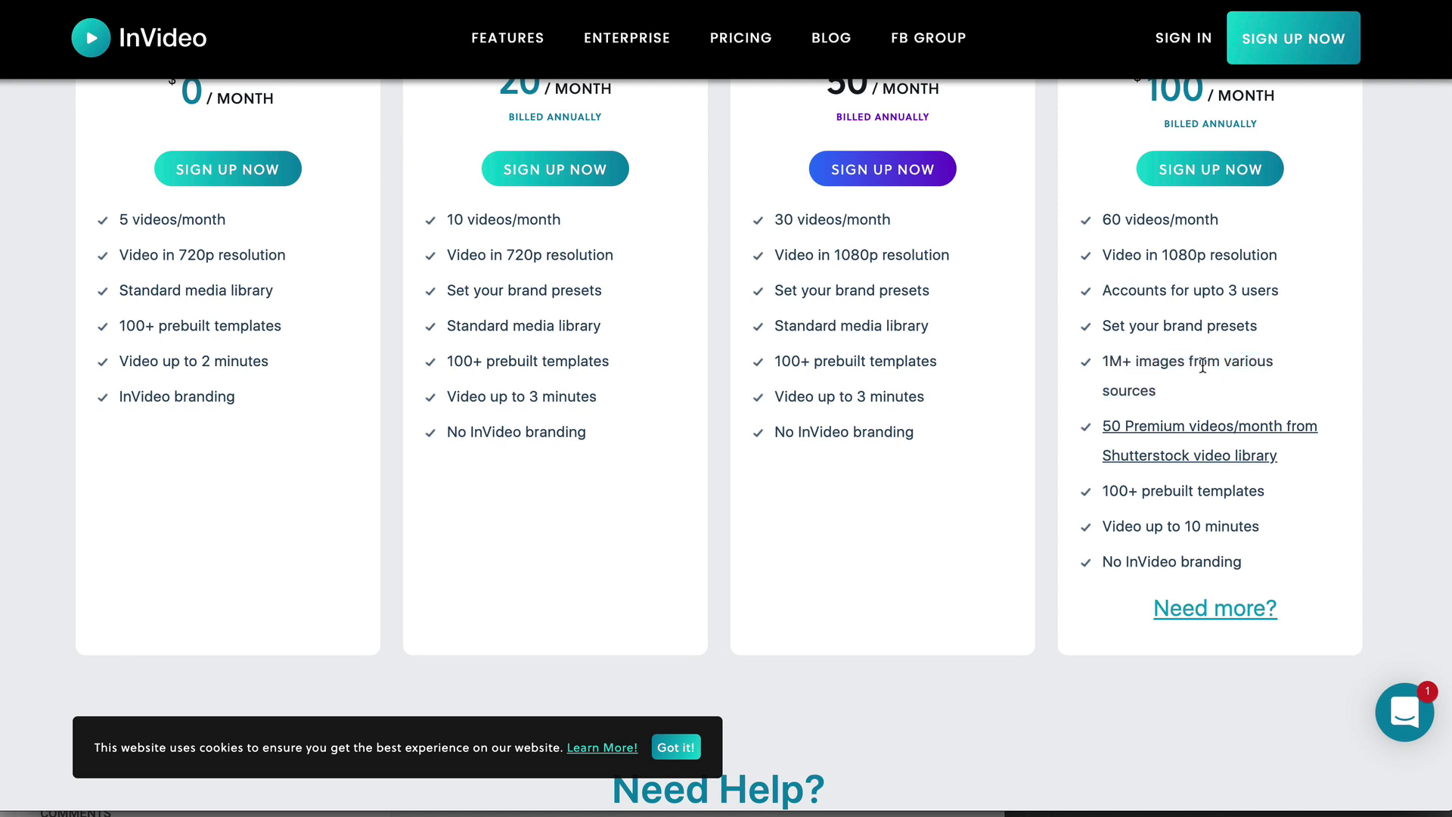
scroll(1195, 401, down, 1)
mouse_move(1206, 394)
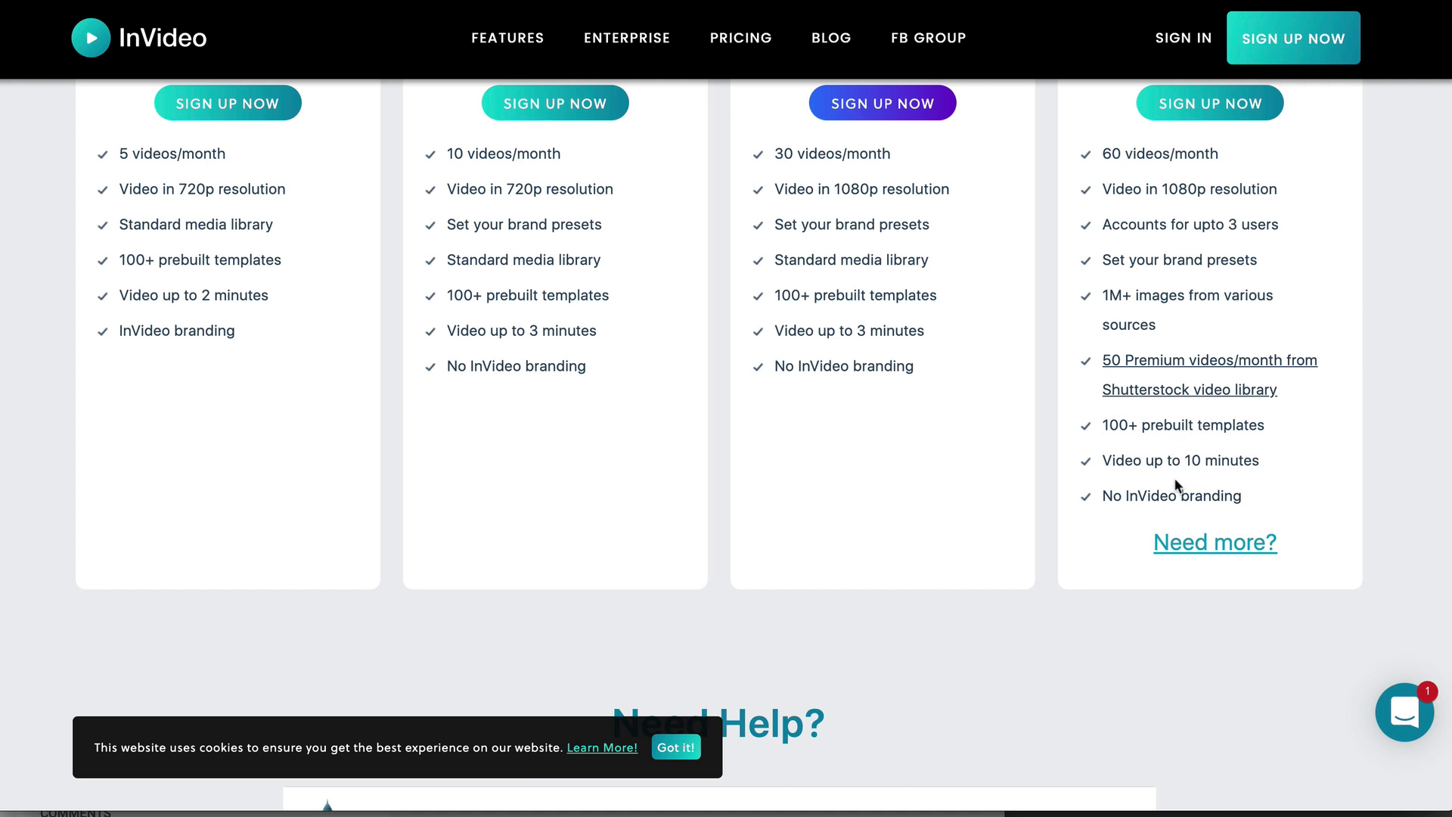
drag(1107, 459, 1263, 459)
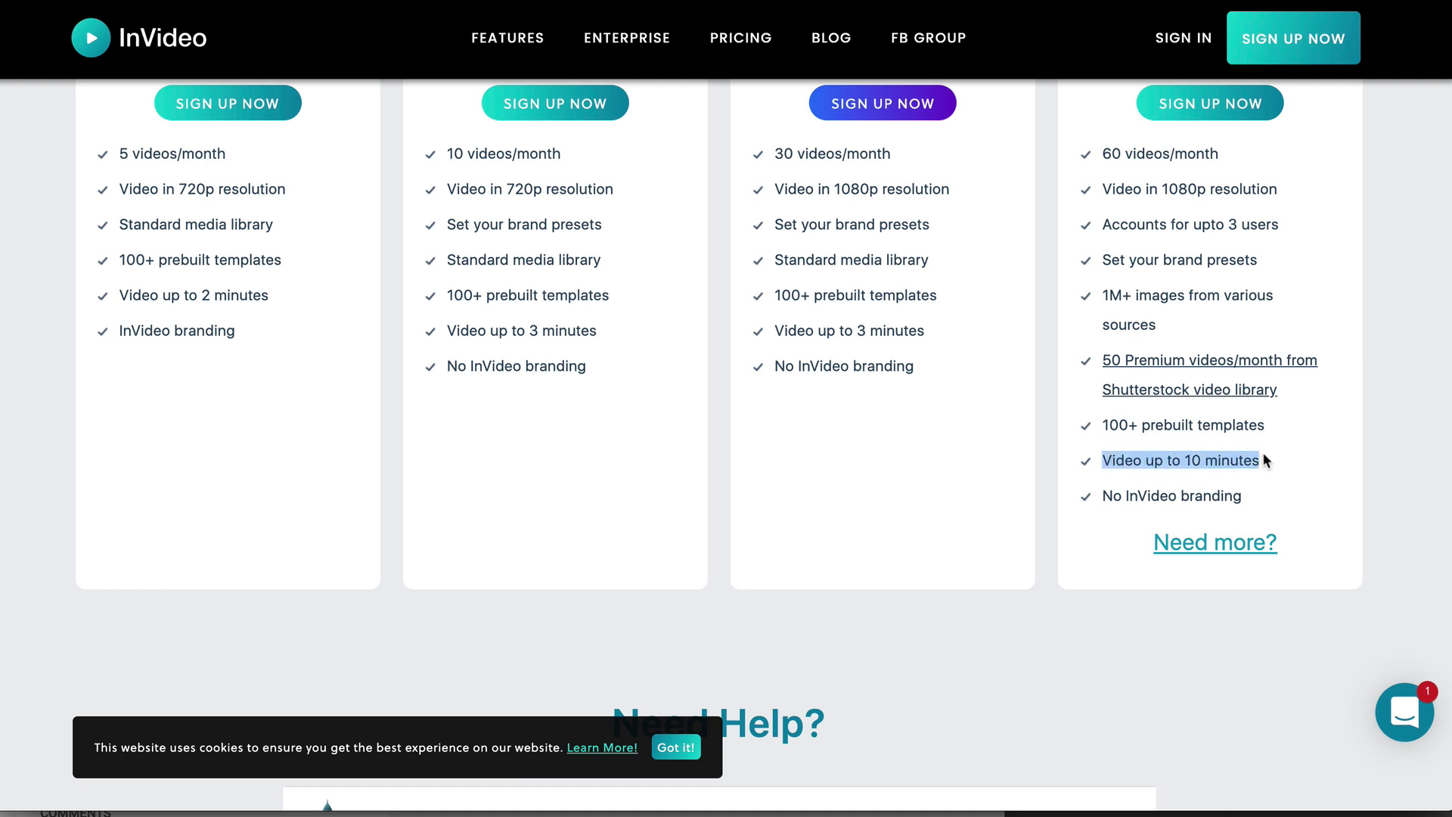
click(1293, 454)
Compare video length limits: Free up to 2 minutes, Professional up to 3 minutes.
scroll(949, 384, up, 3)
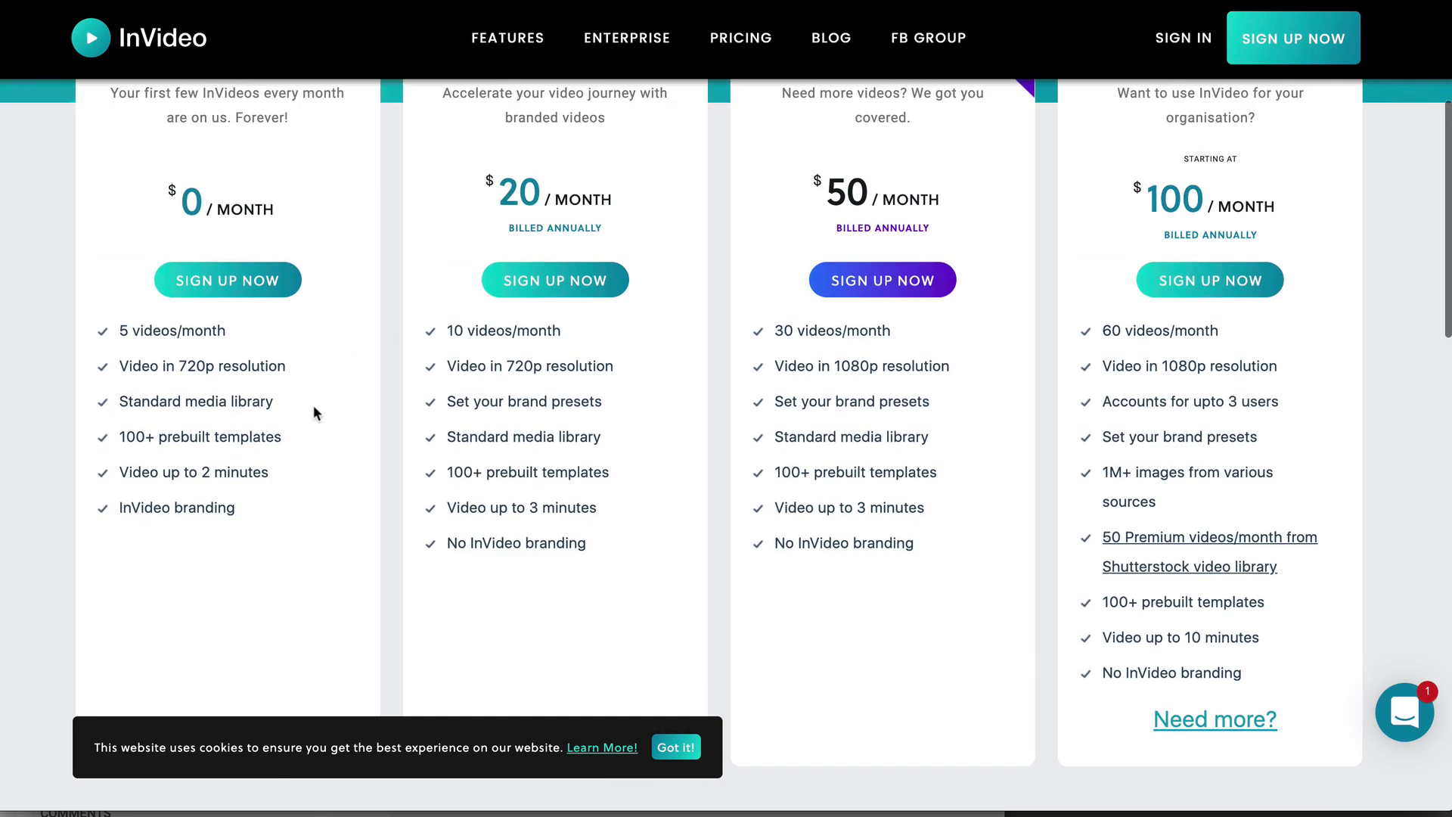
drag(119, 475, 294, 475)
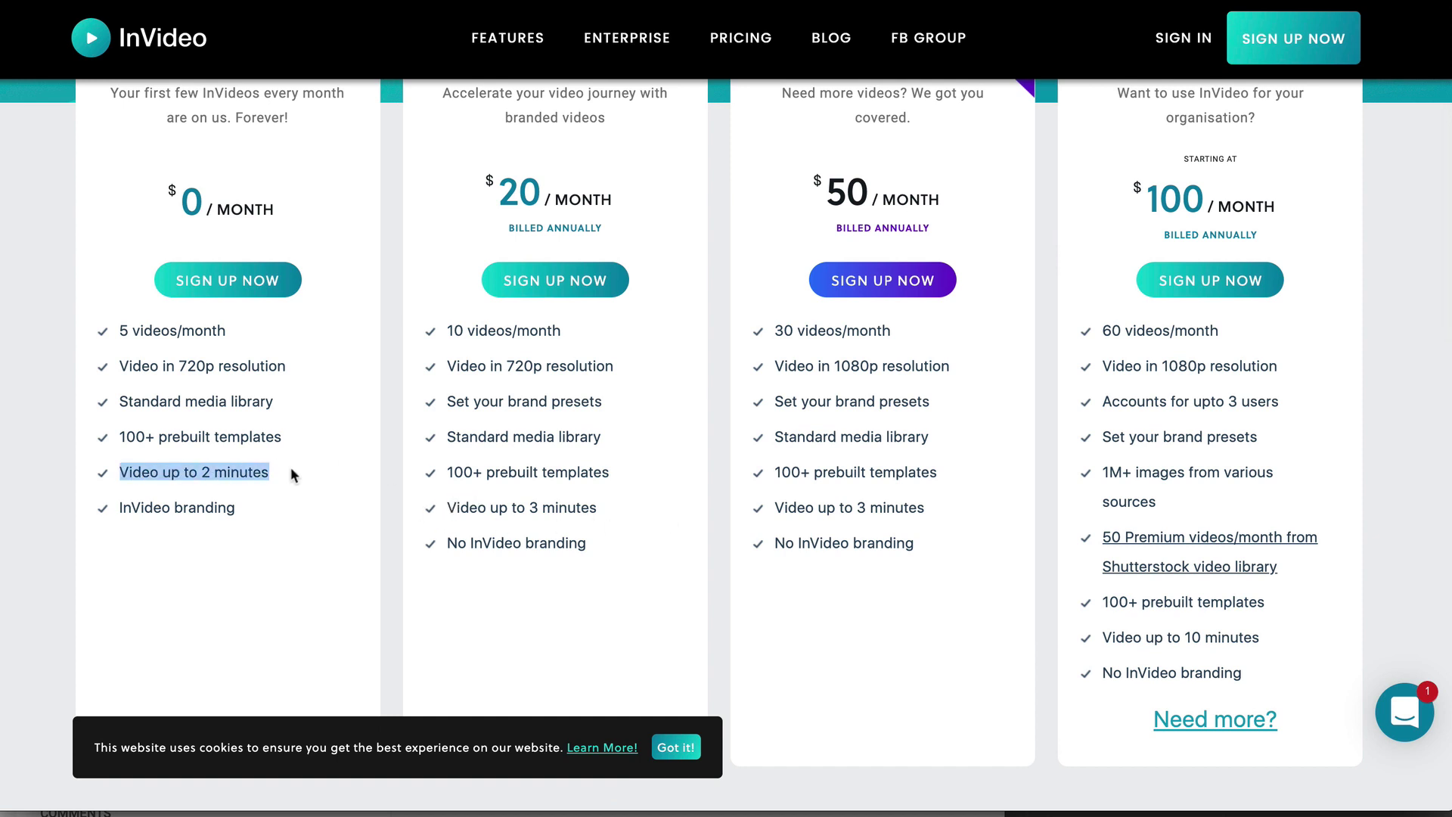
drag(556, 507, 603, 508)
click(620, 513)
drag(816, 507, 931, 512)
click(932, 488)
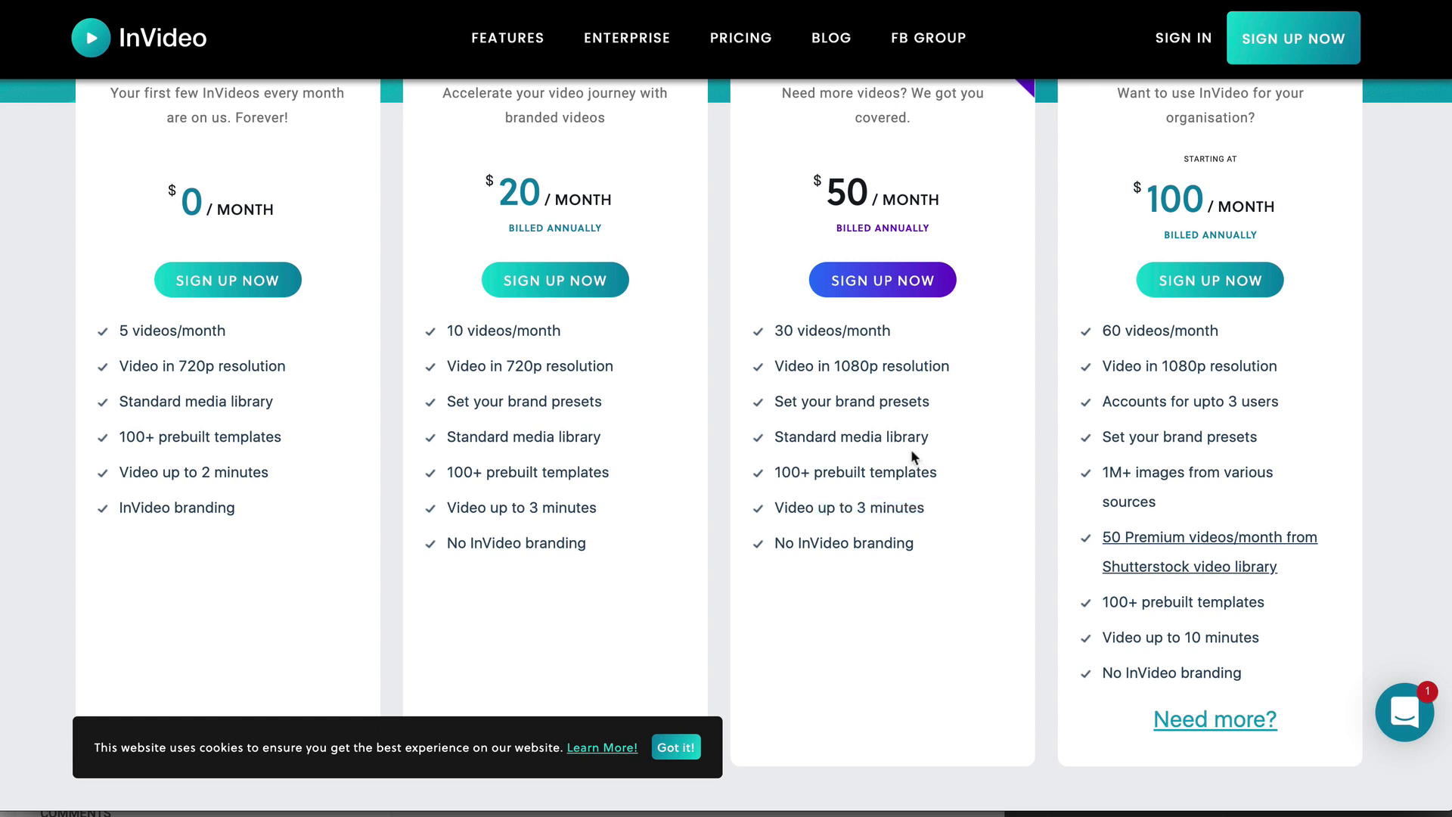
scroll(1207, 454, up, 1)
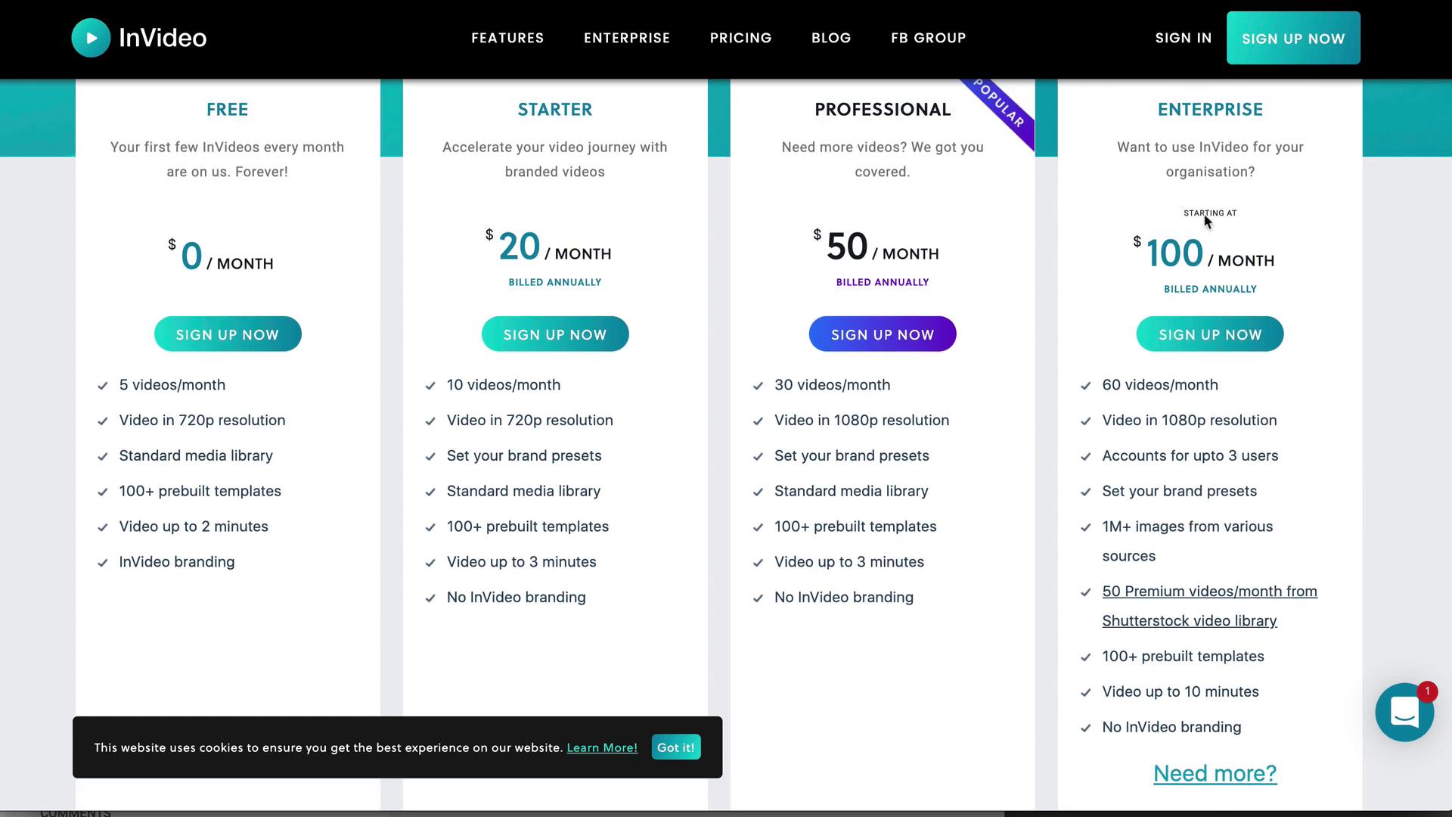
scroll(1207, 454, up, 1)
mouse_move(1171, 575)
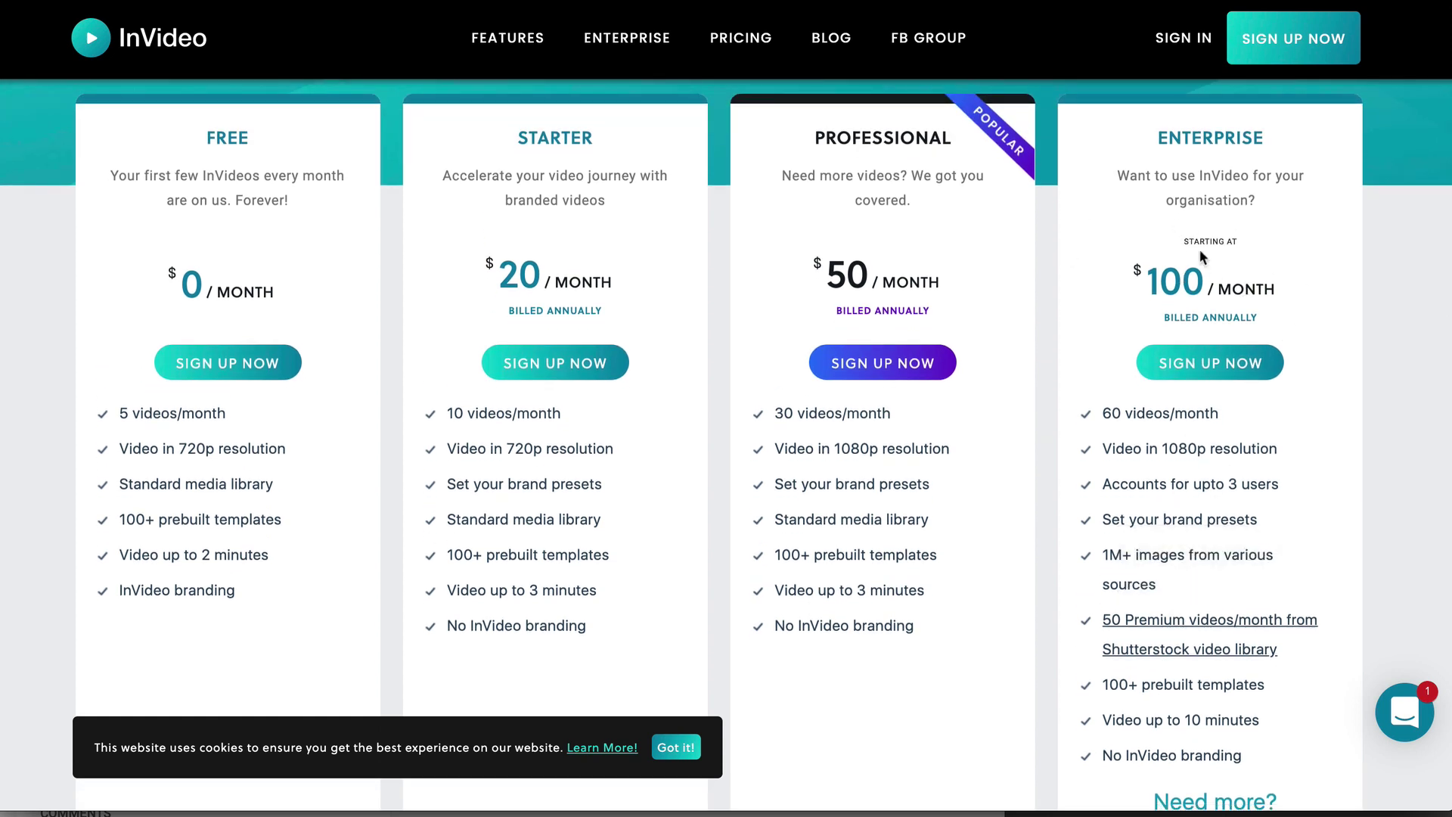
scroll(1146, 469, down, 1)
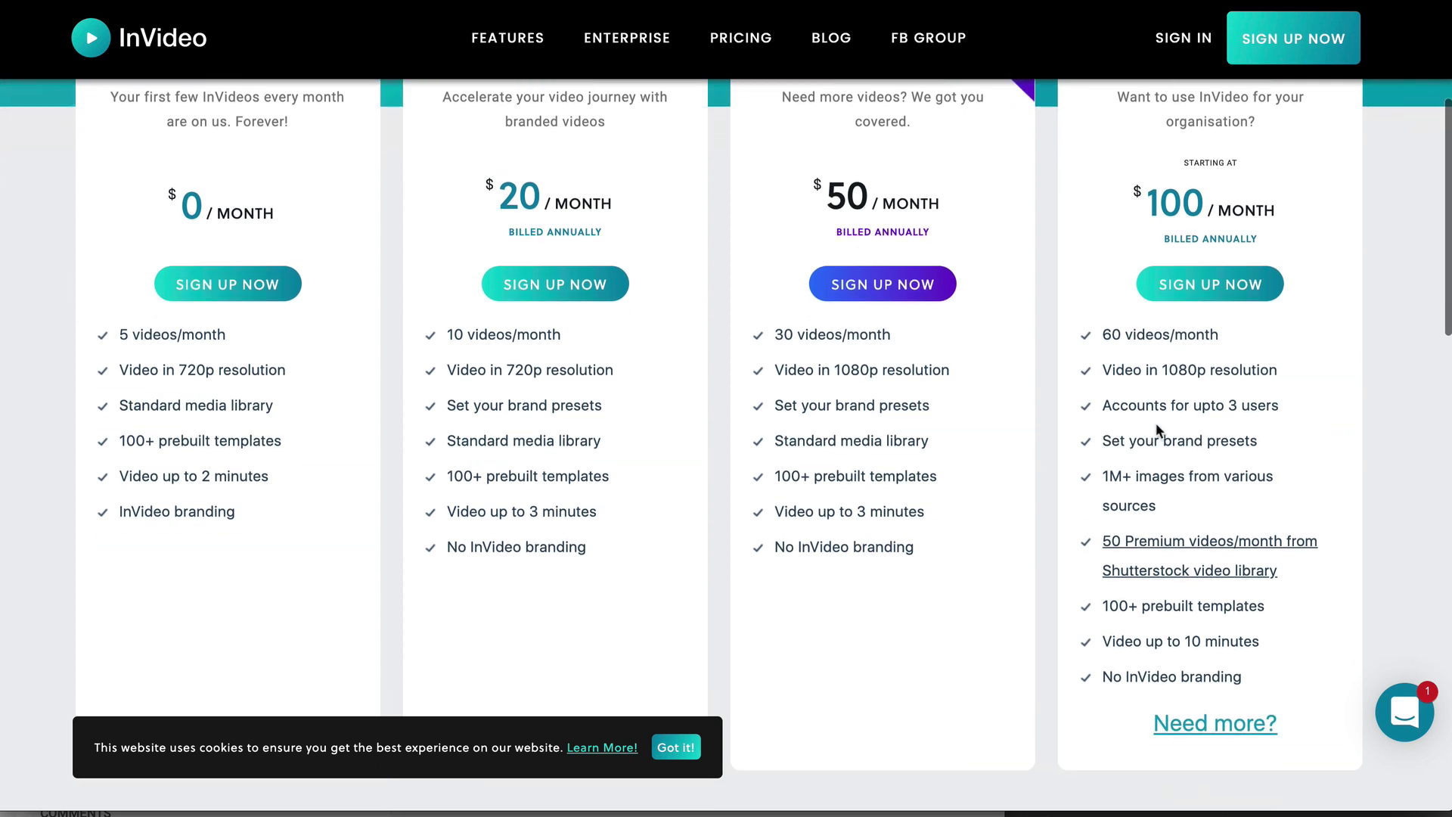
scroll(995, 427, up, 1)
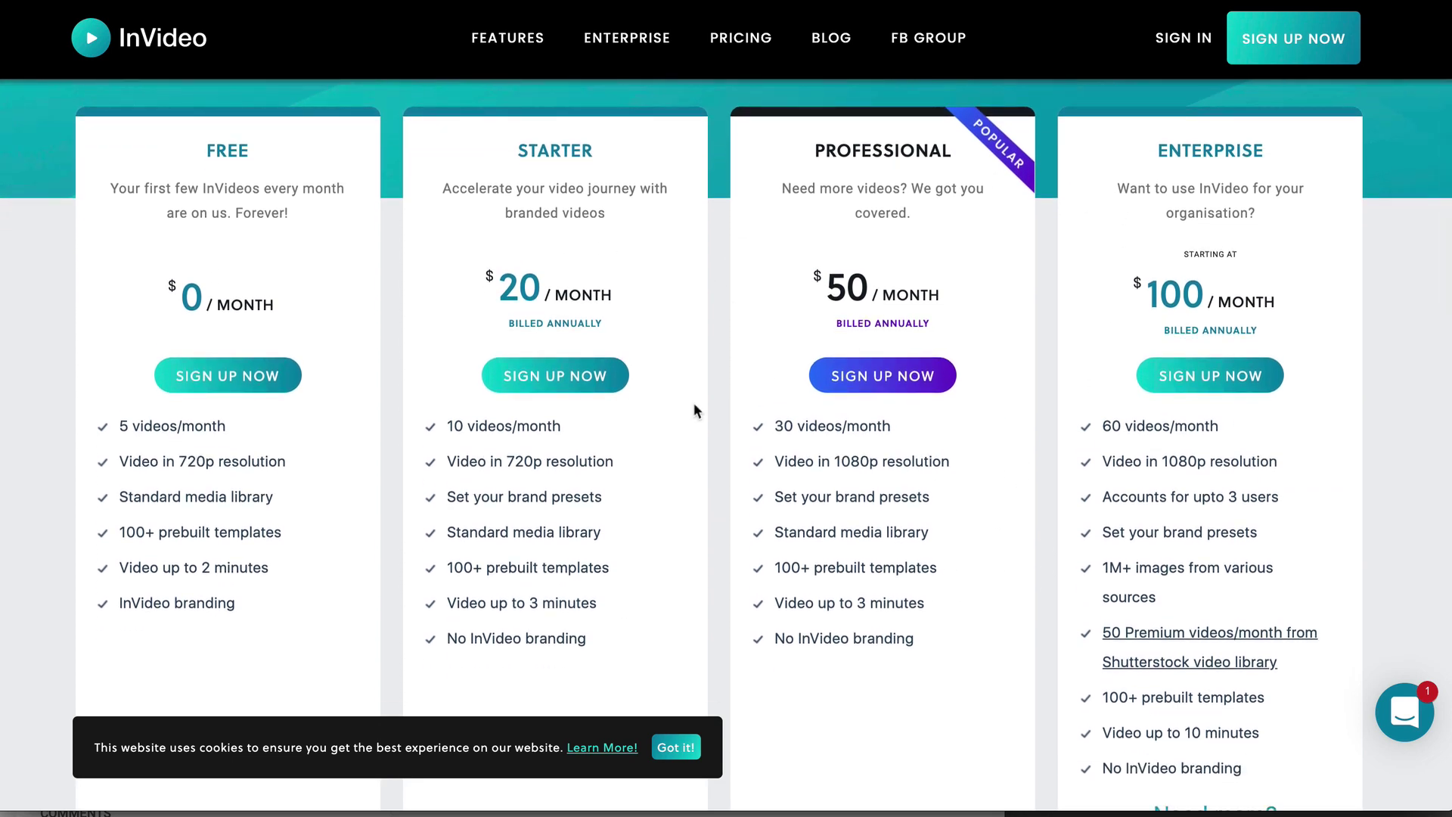
scroll(674, 378, down, 1)
Dismiss the cookie notice with Got it and scroll through the page.
click(690, 741)
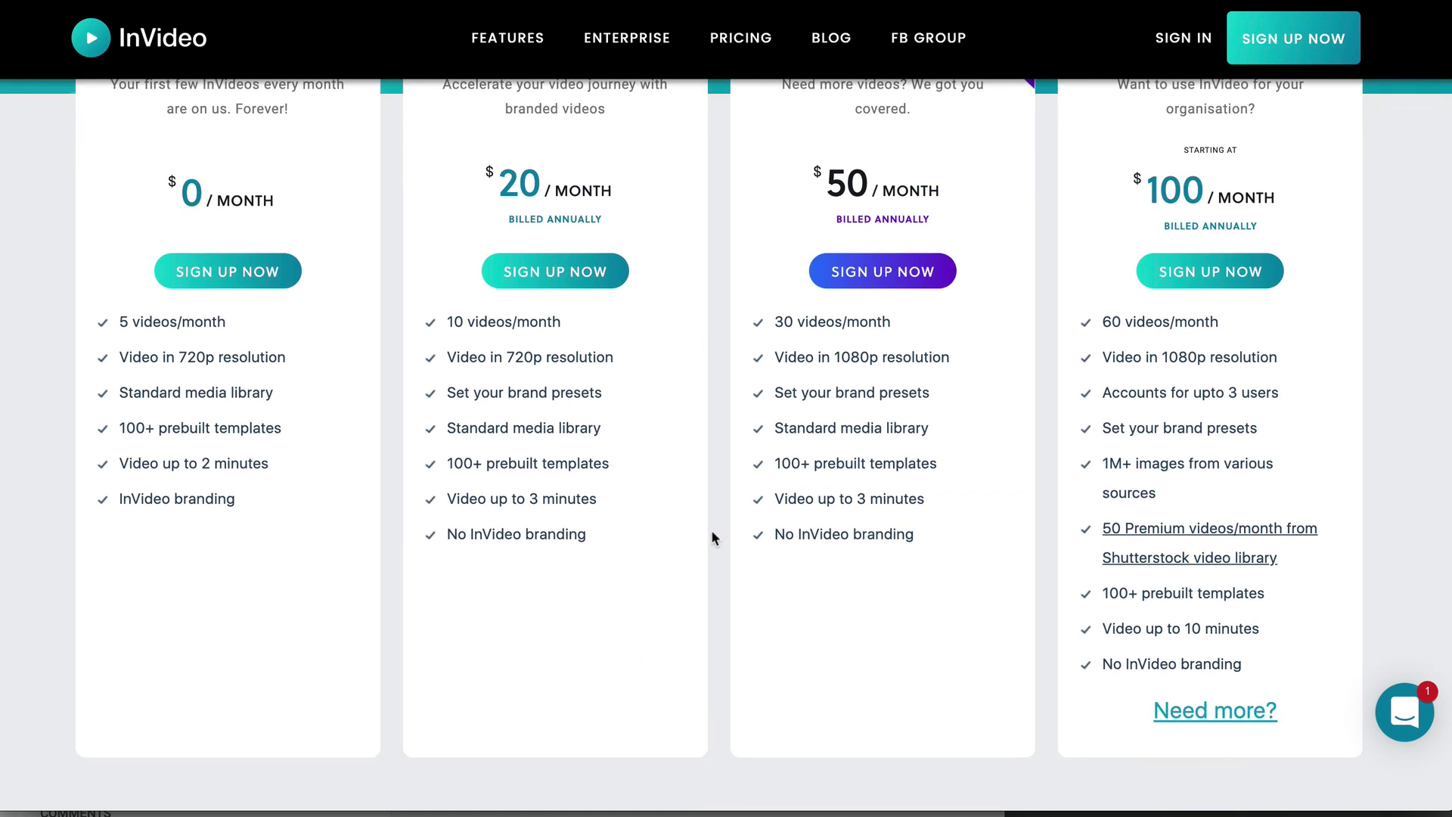
scroll(687, 393, up, 1)
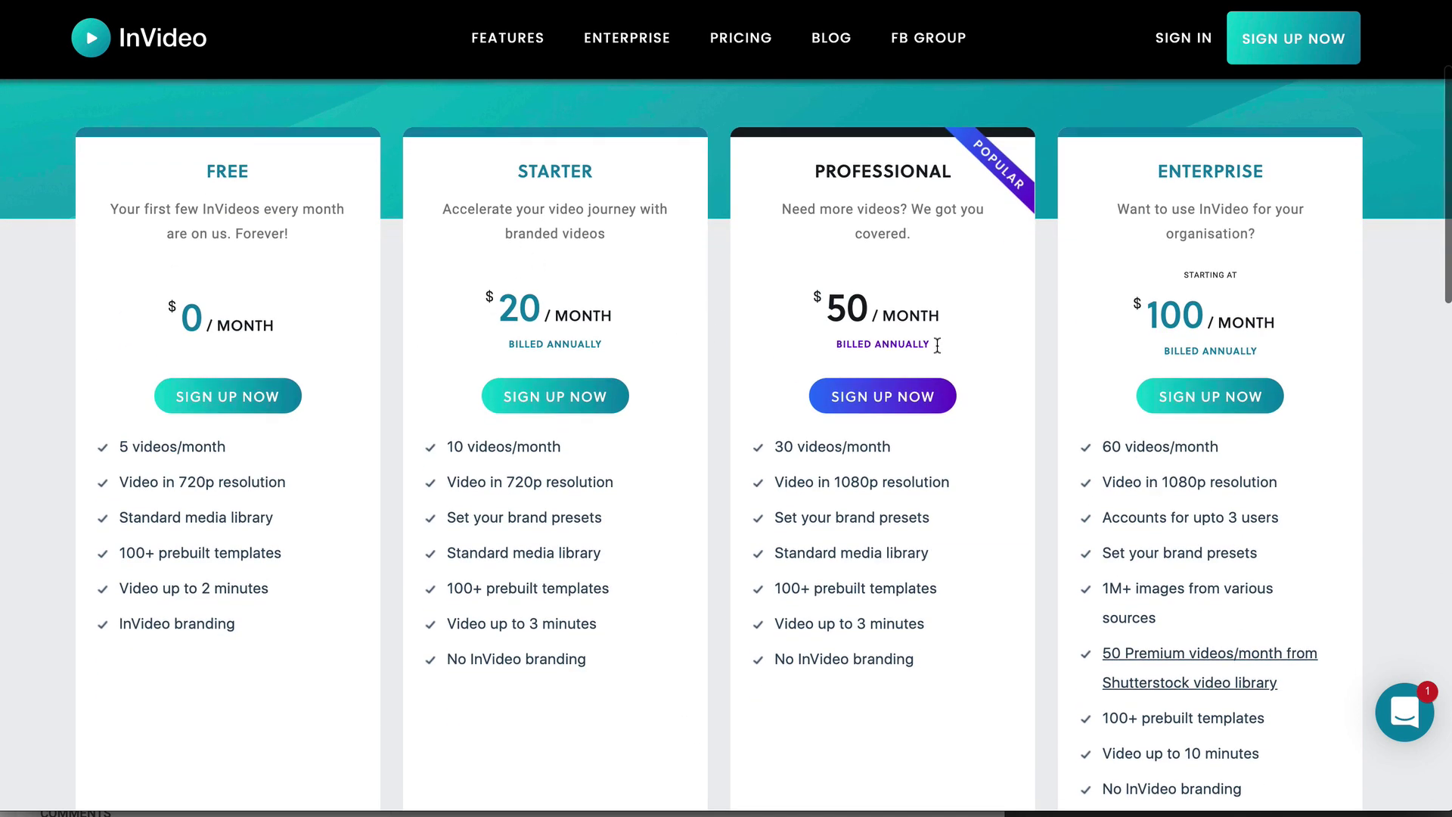
scroll(674, 310, down, 1)
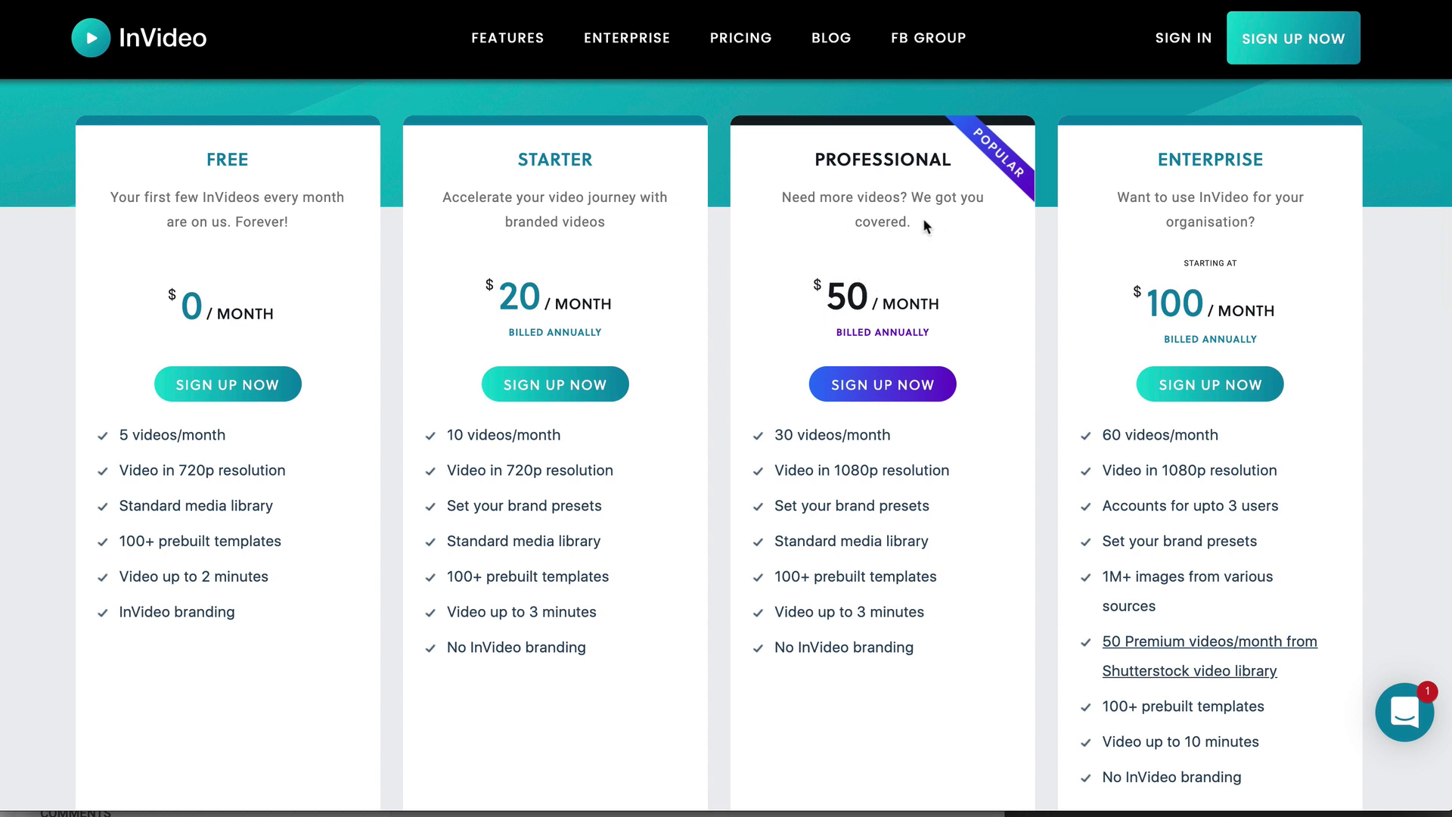
scroll(941, 249, down, 1)
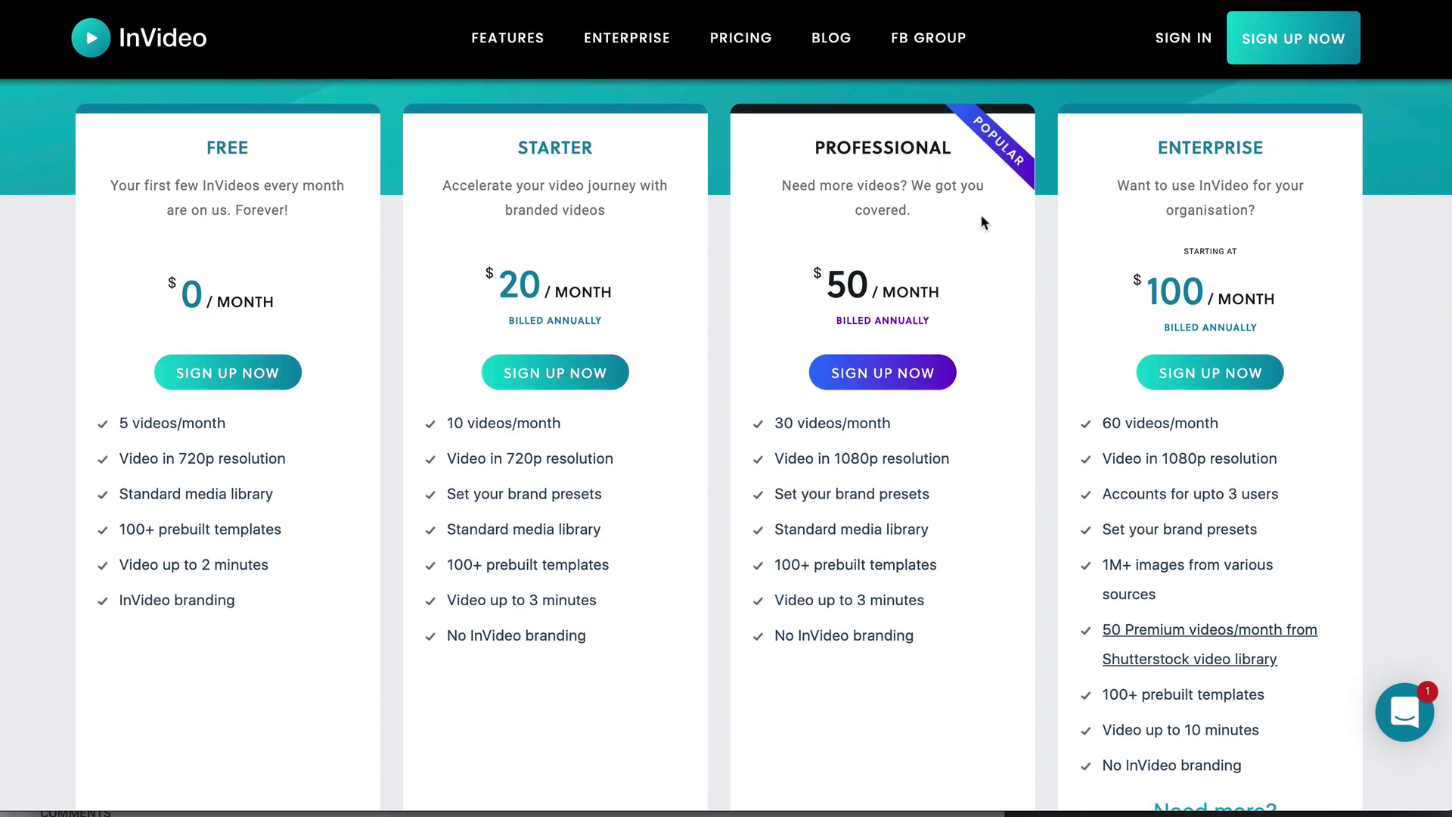
scroll(983, 222, up, 1)
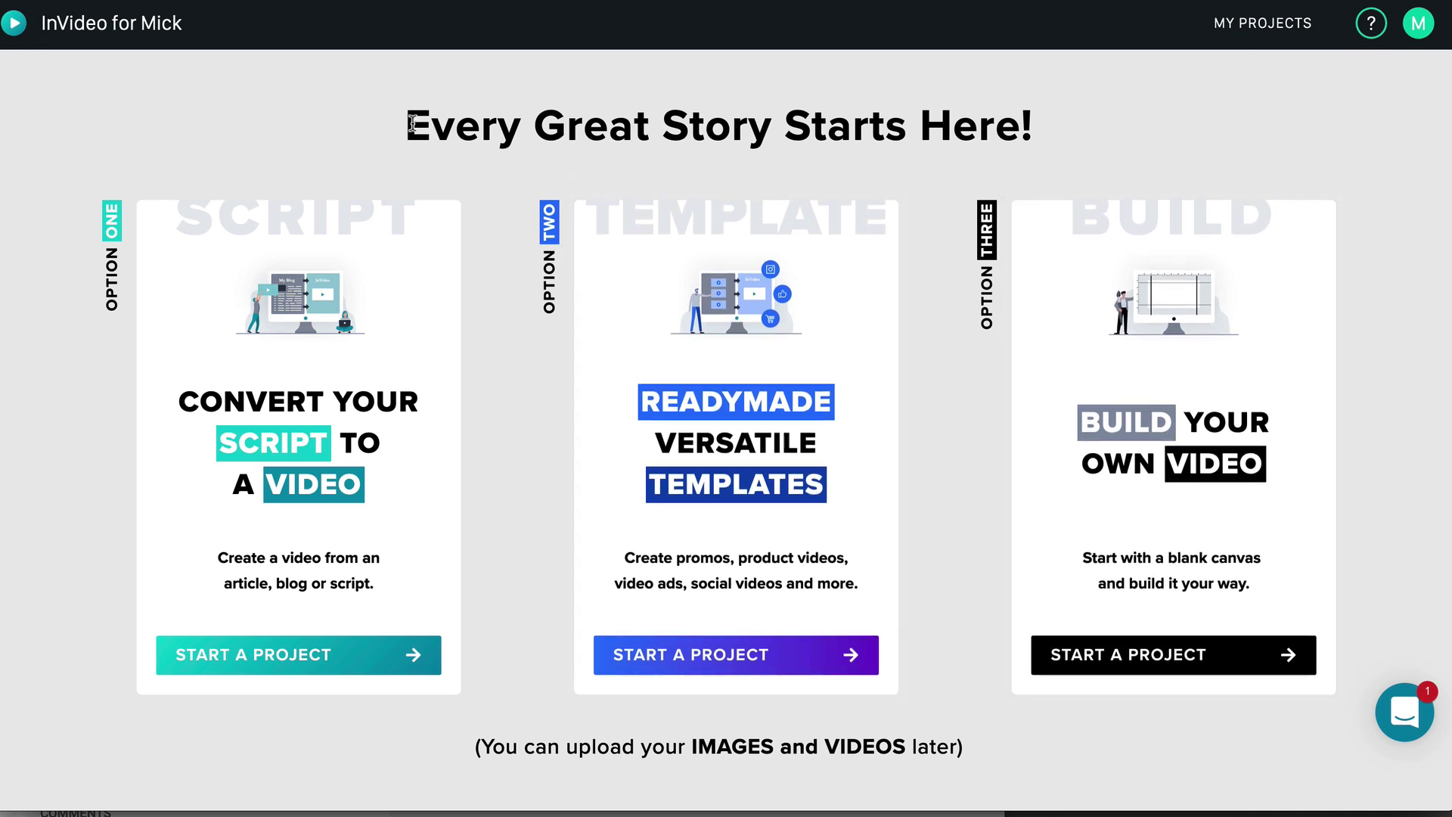
Start a project from the Script card to open themes like Valor, Mosaic and Vanilla.
drag(411, 123, 1040, 129)
click(367, 145)
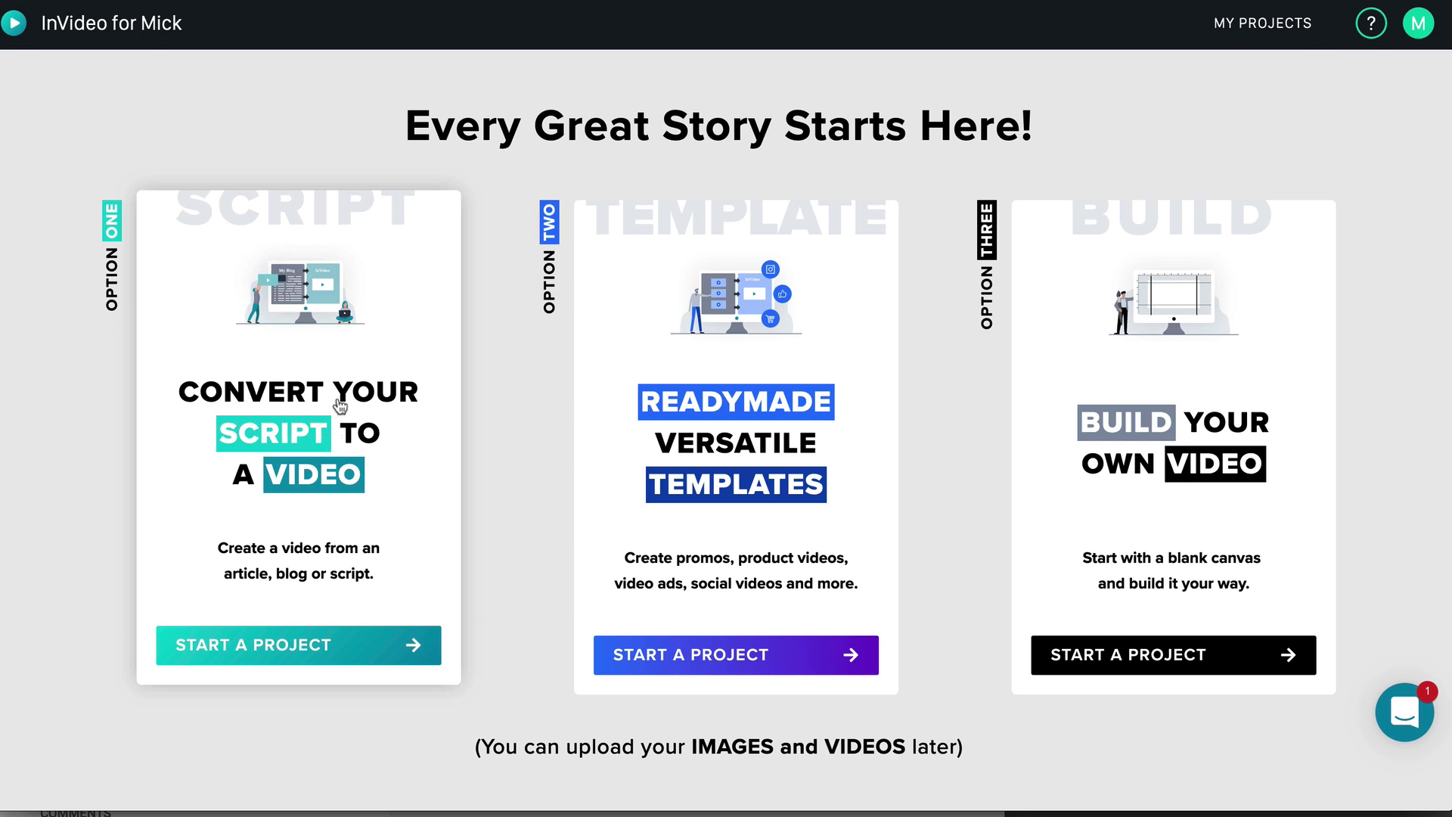
click(311, 642)
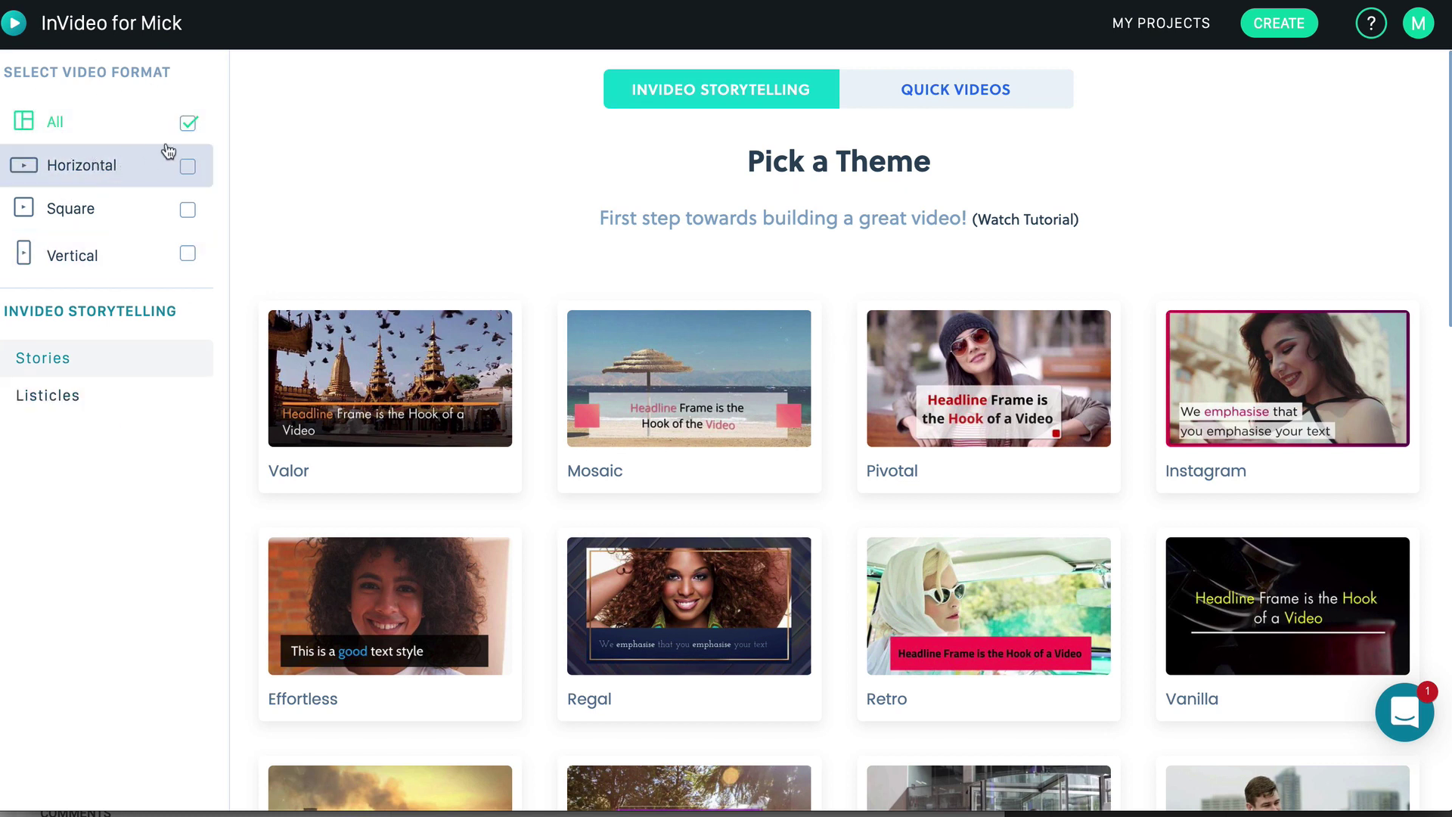
Filter the theme gallery to show only horizontal-format themes.
click(188, 211)
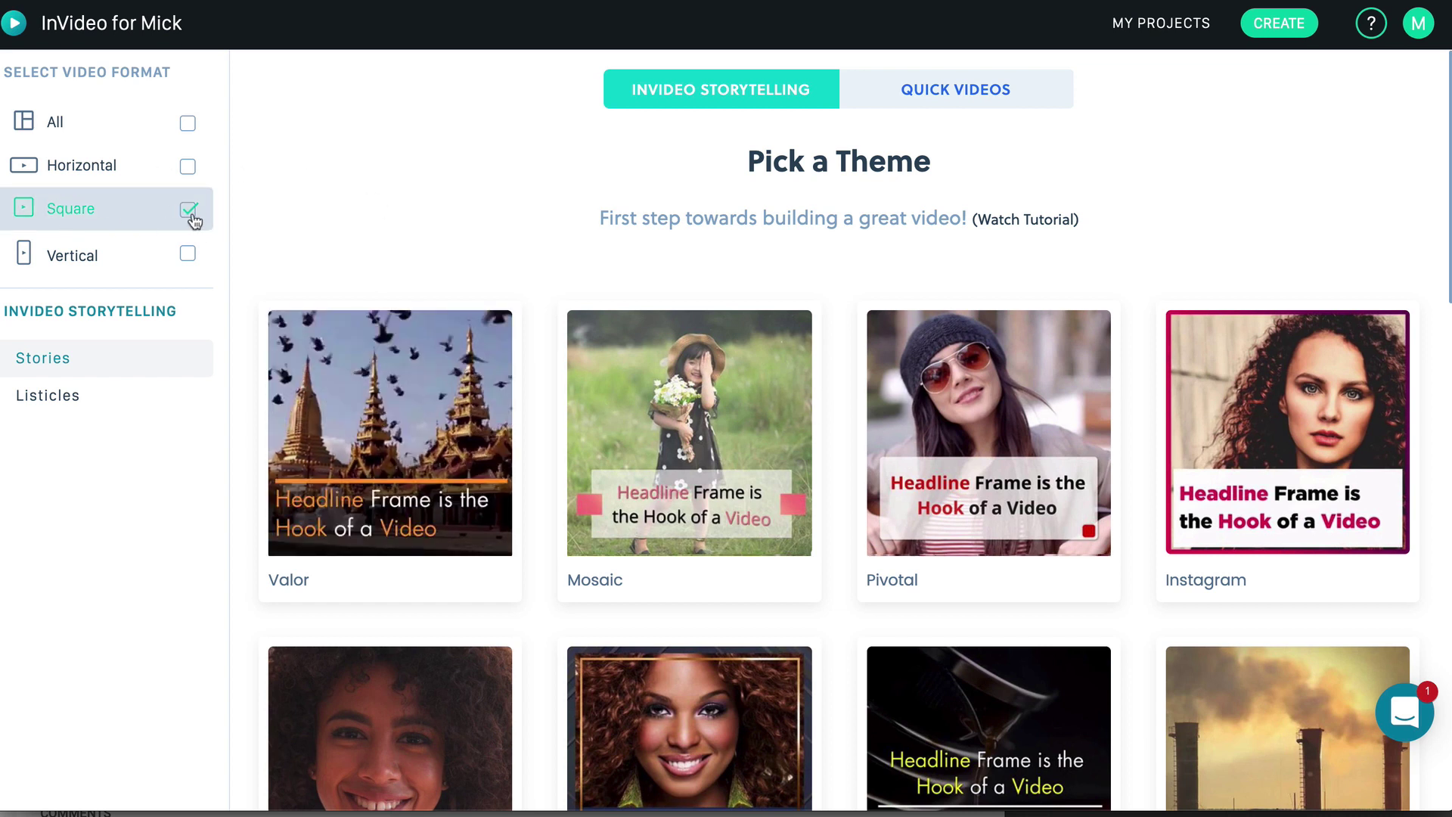
click(190, 256)
click(190, 255)
click(188, 165)
click(188, 212)
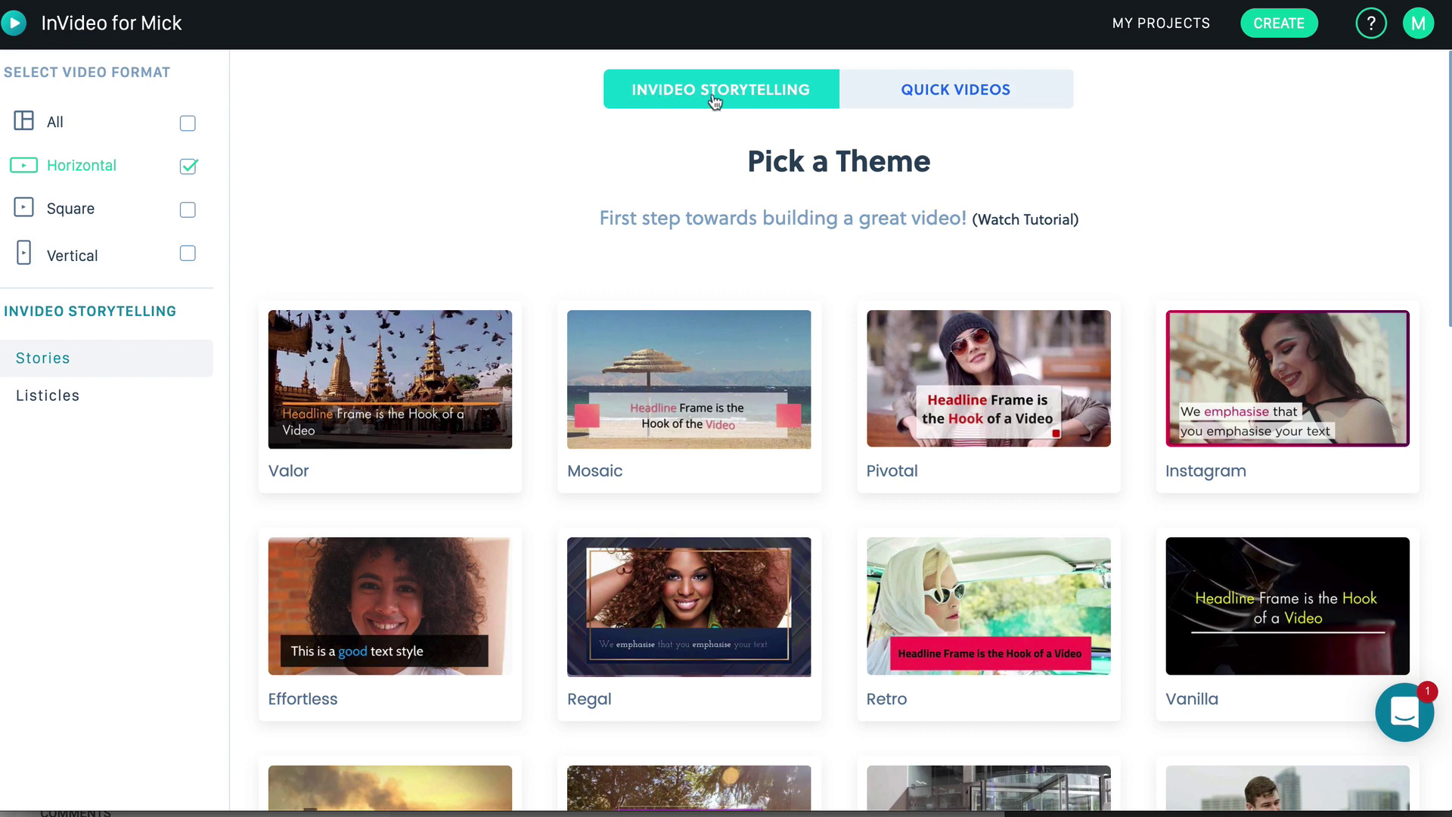
Stay on the storytelling themes and open the Spotless theme preview.
click(946, 99)
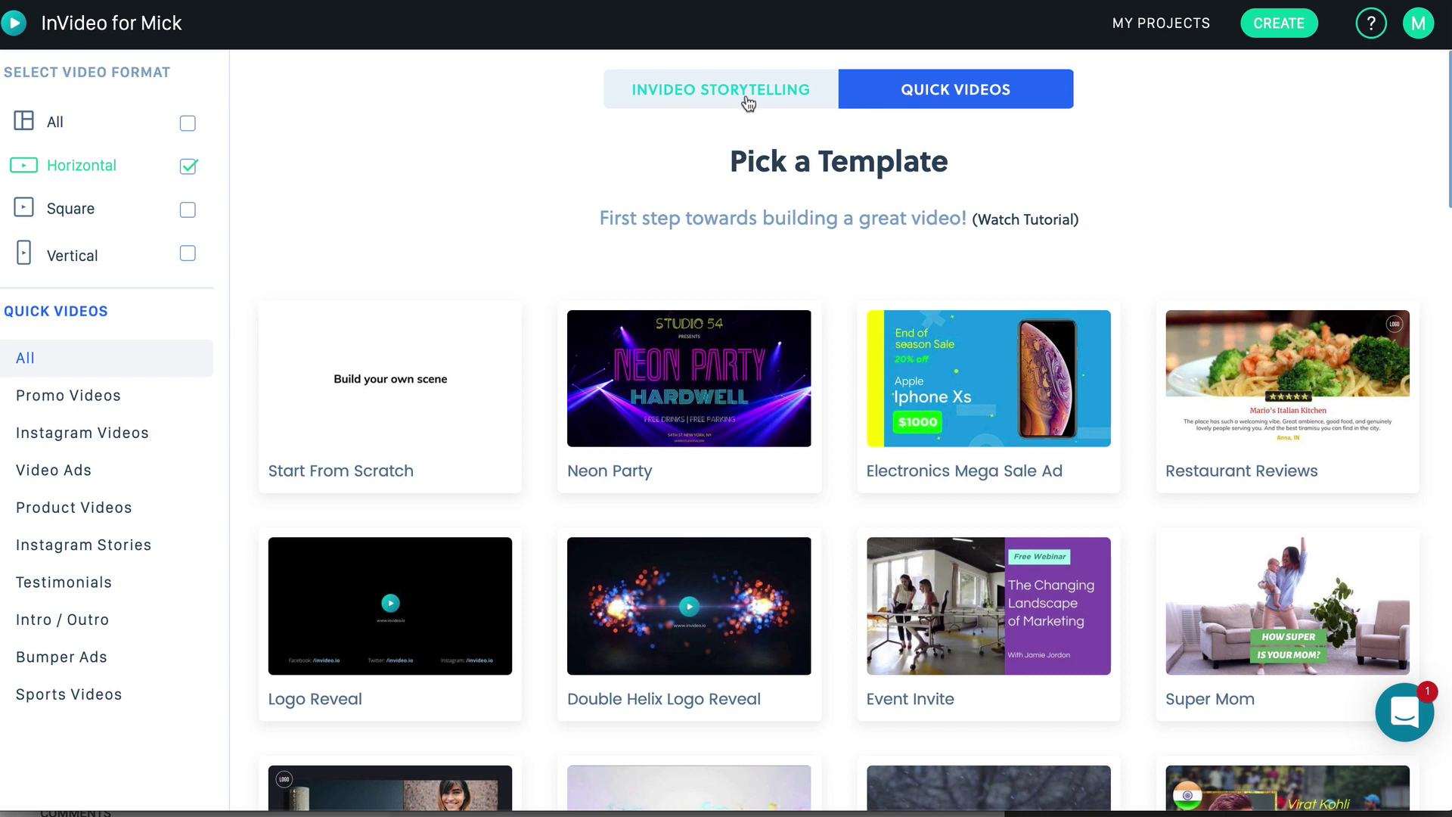
click(748, 102)
click(944, 101)
click(756, 97)
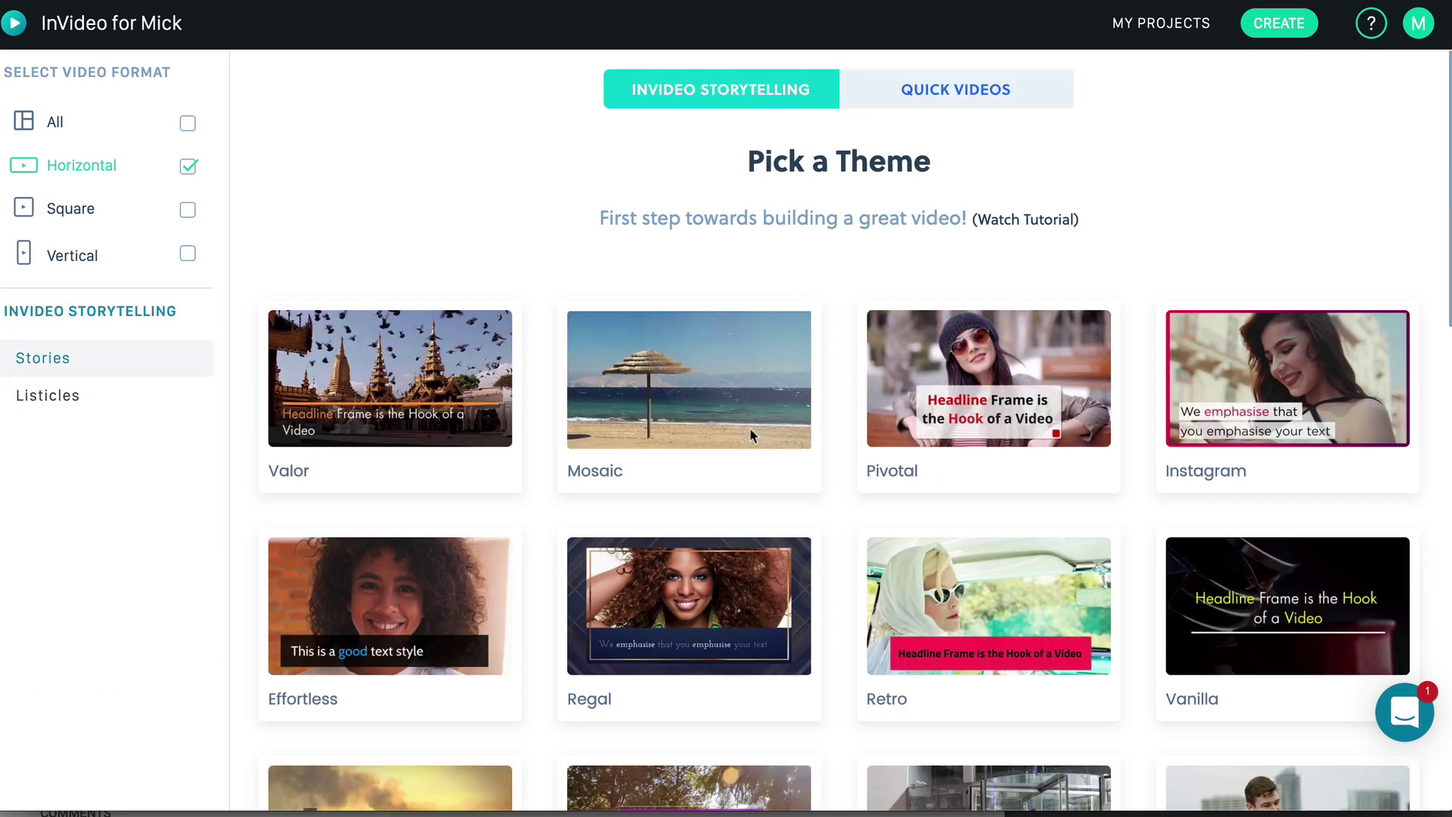
scroll(750, 428, down, 3)
scroll(746, 493, down, 10)
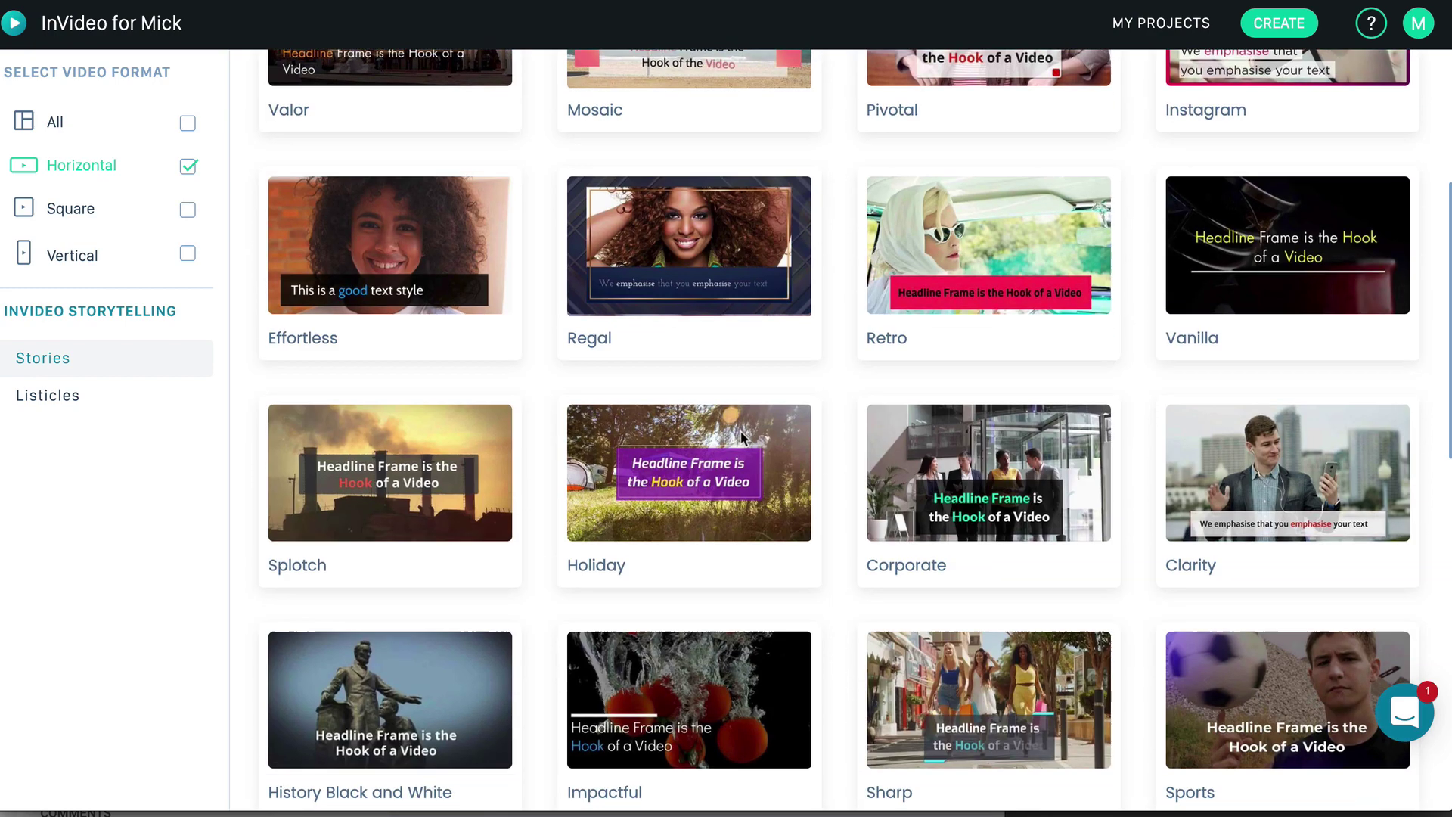
scroll(741, 425, down, 10)
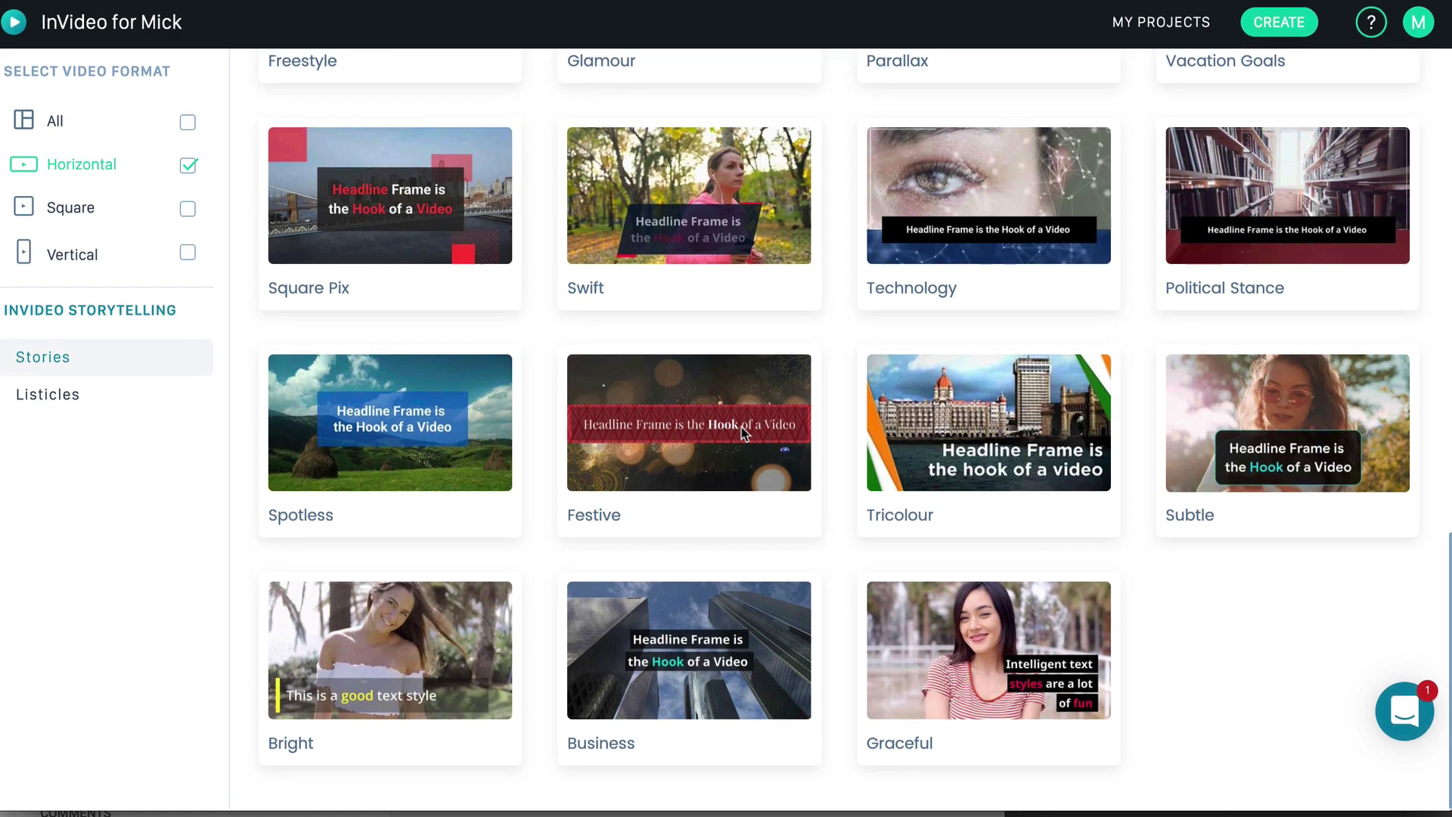
click(407, 401)
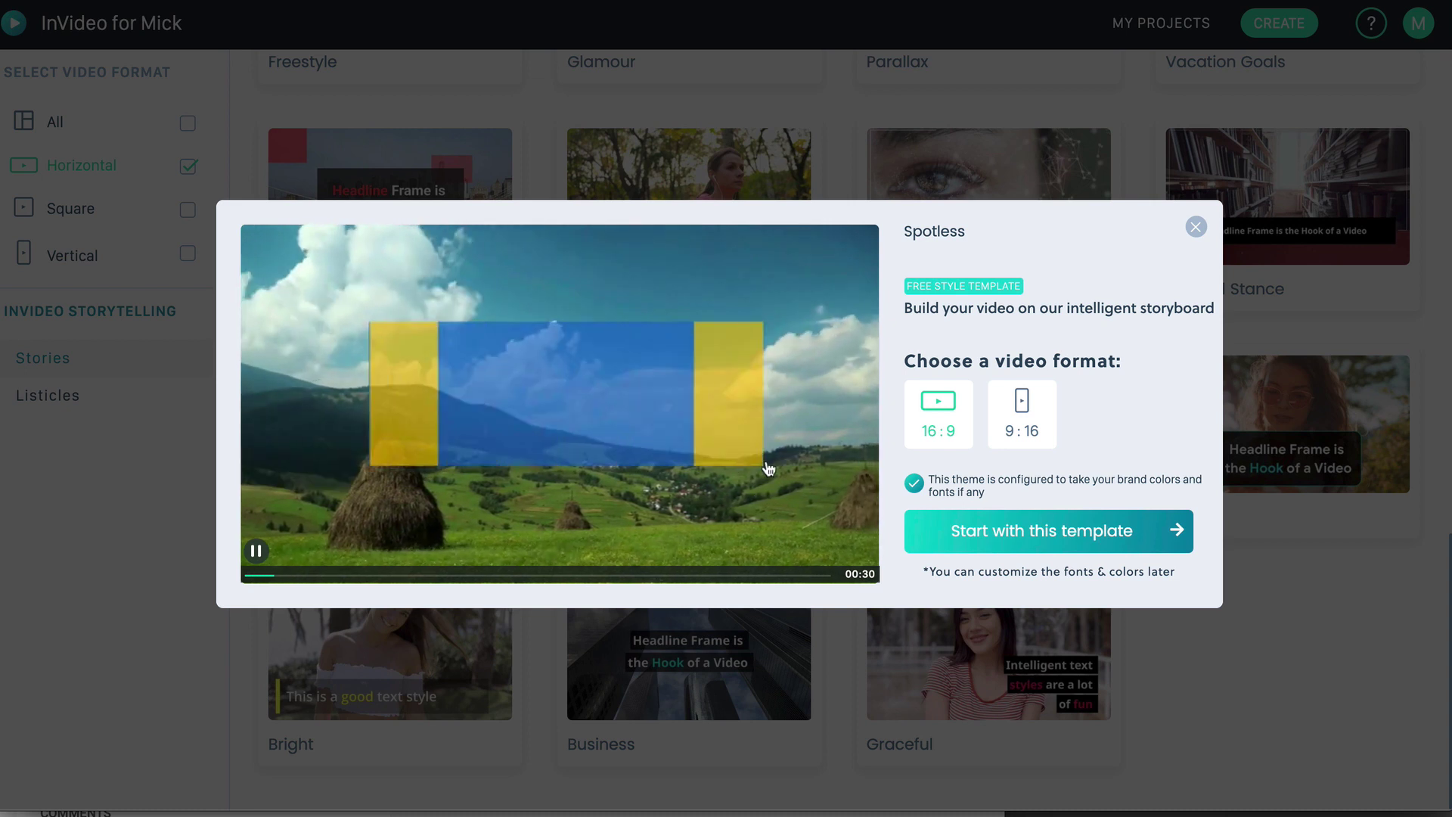
Replay the Spotless preview and start a 16:9 project with this template.
click(256, 549)
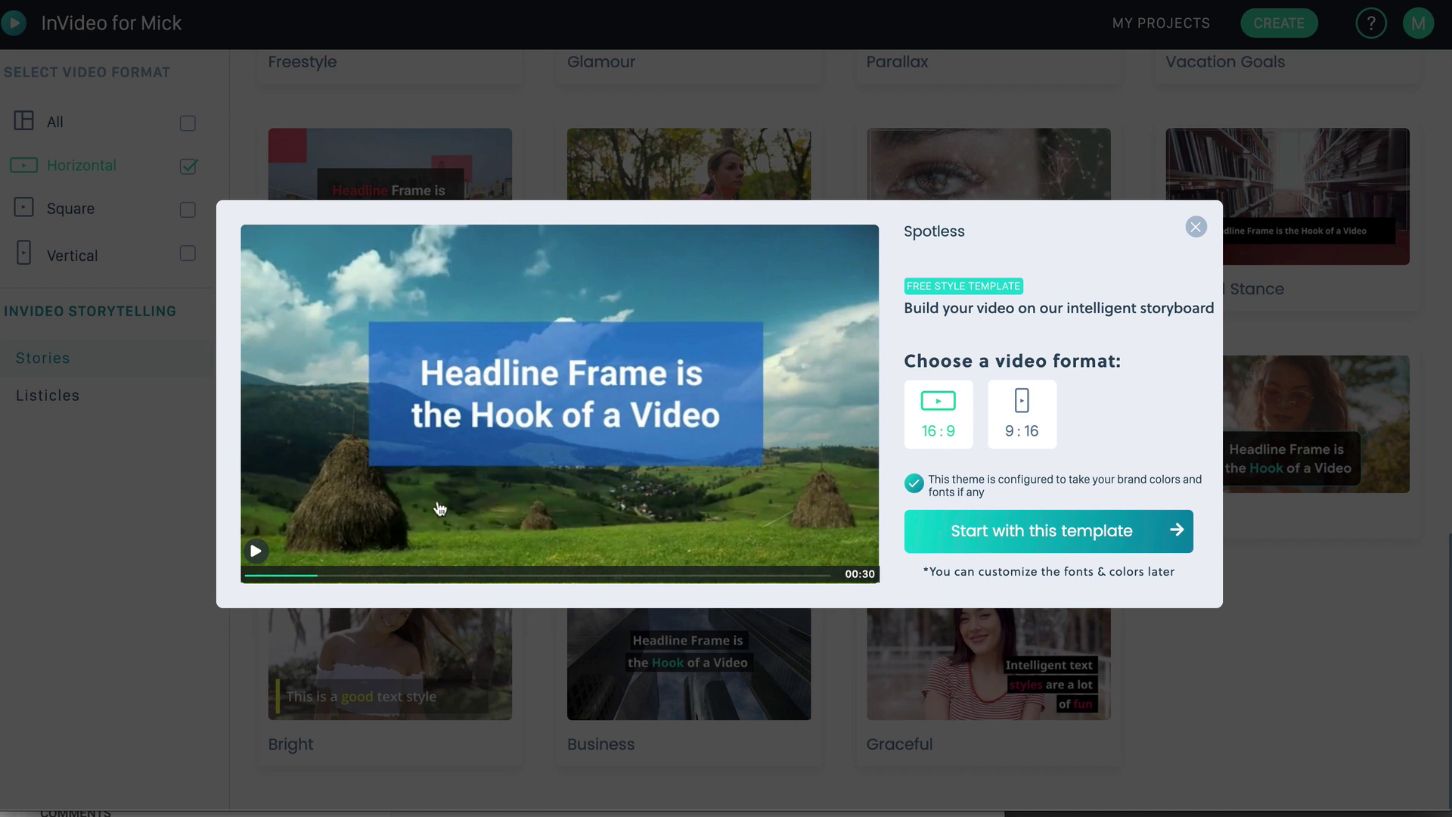
click(256, 550)
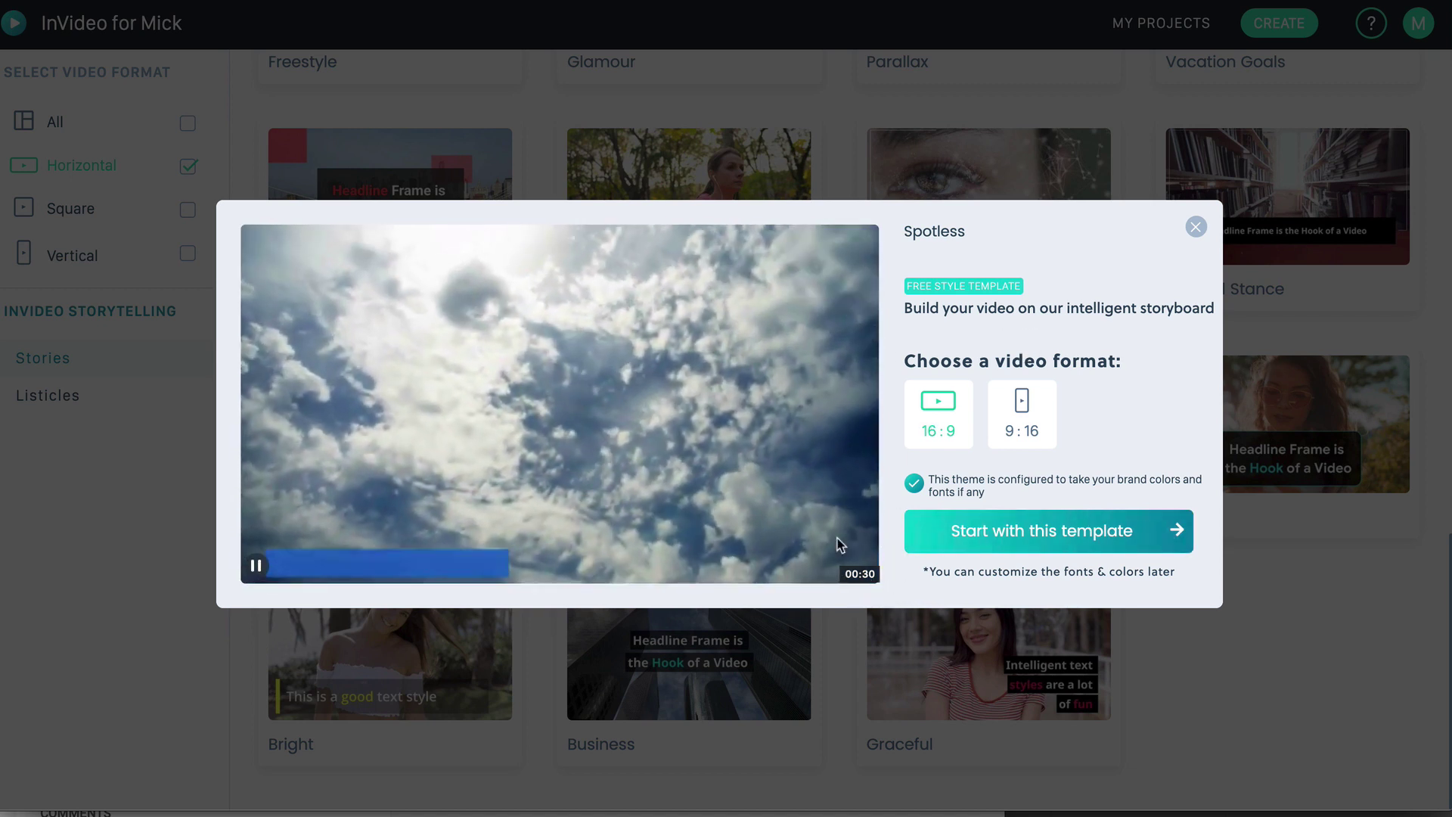
click(1078, 538)
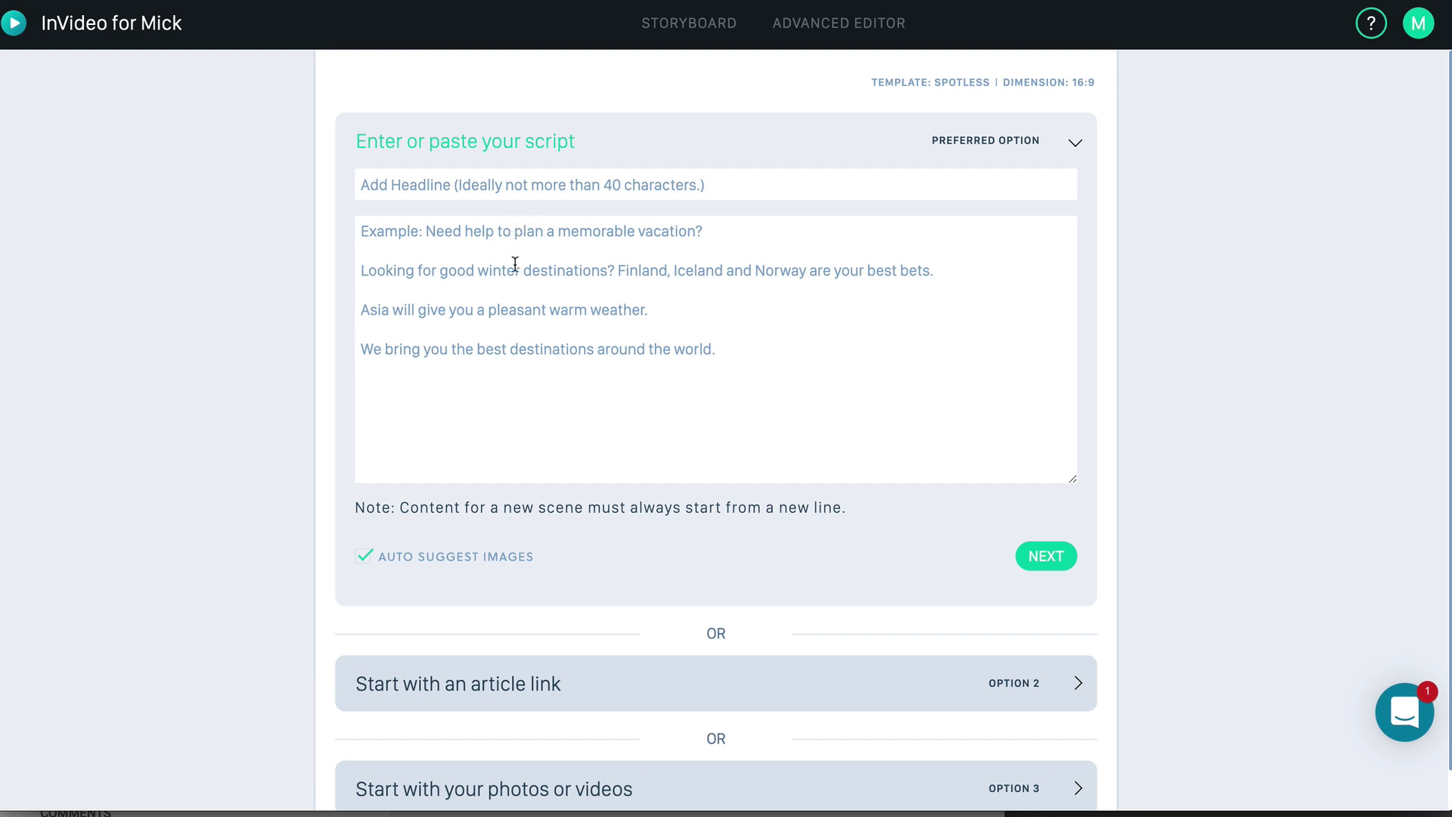
scroll(539, 395, down, 1)
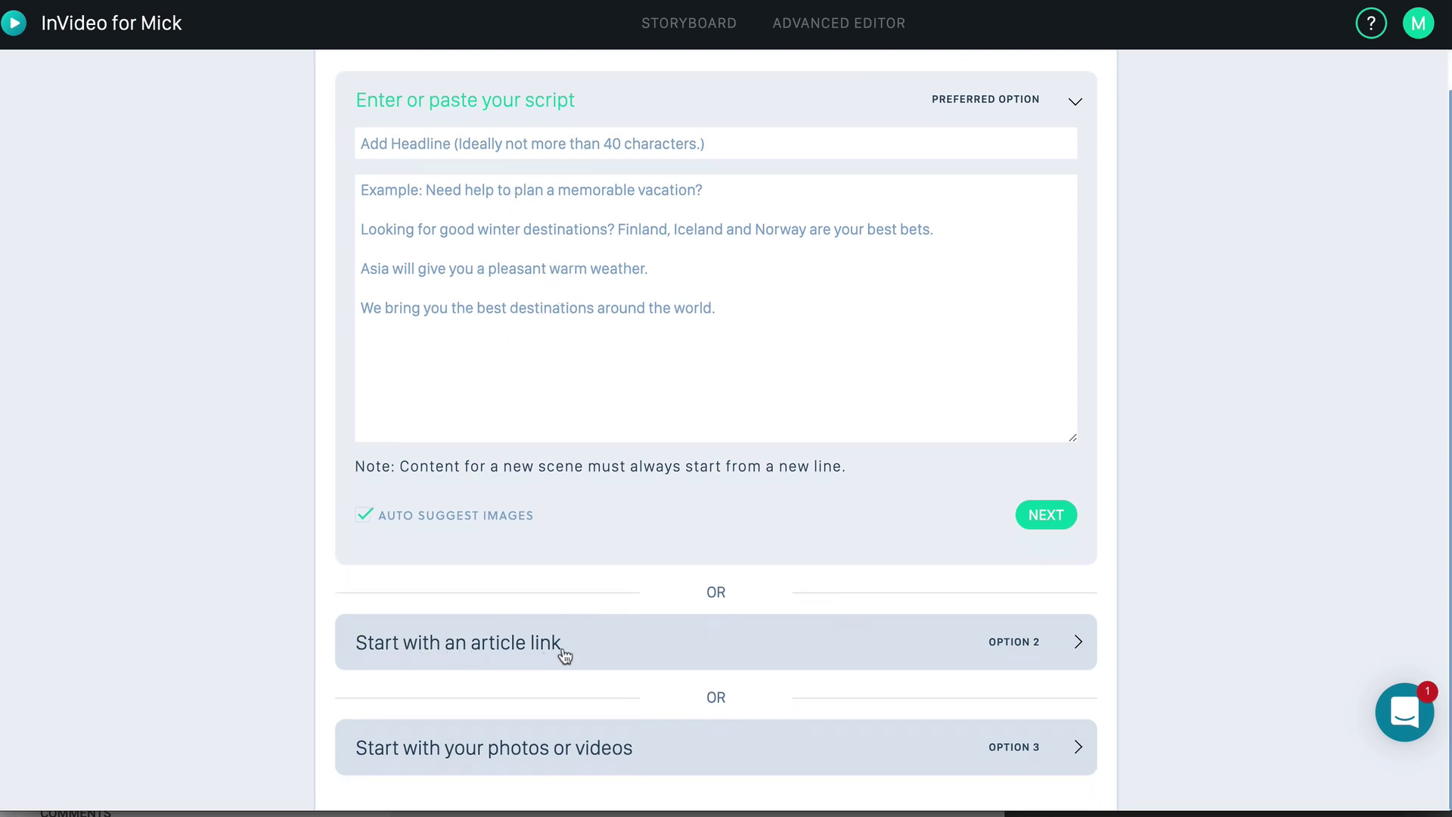
click(1037, 649)
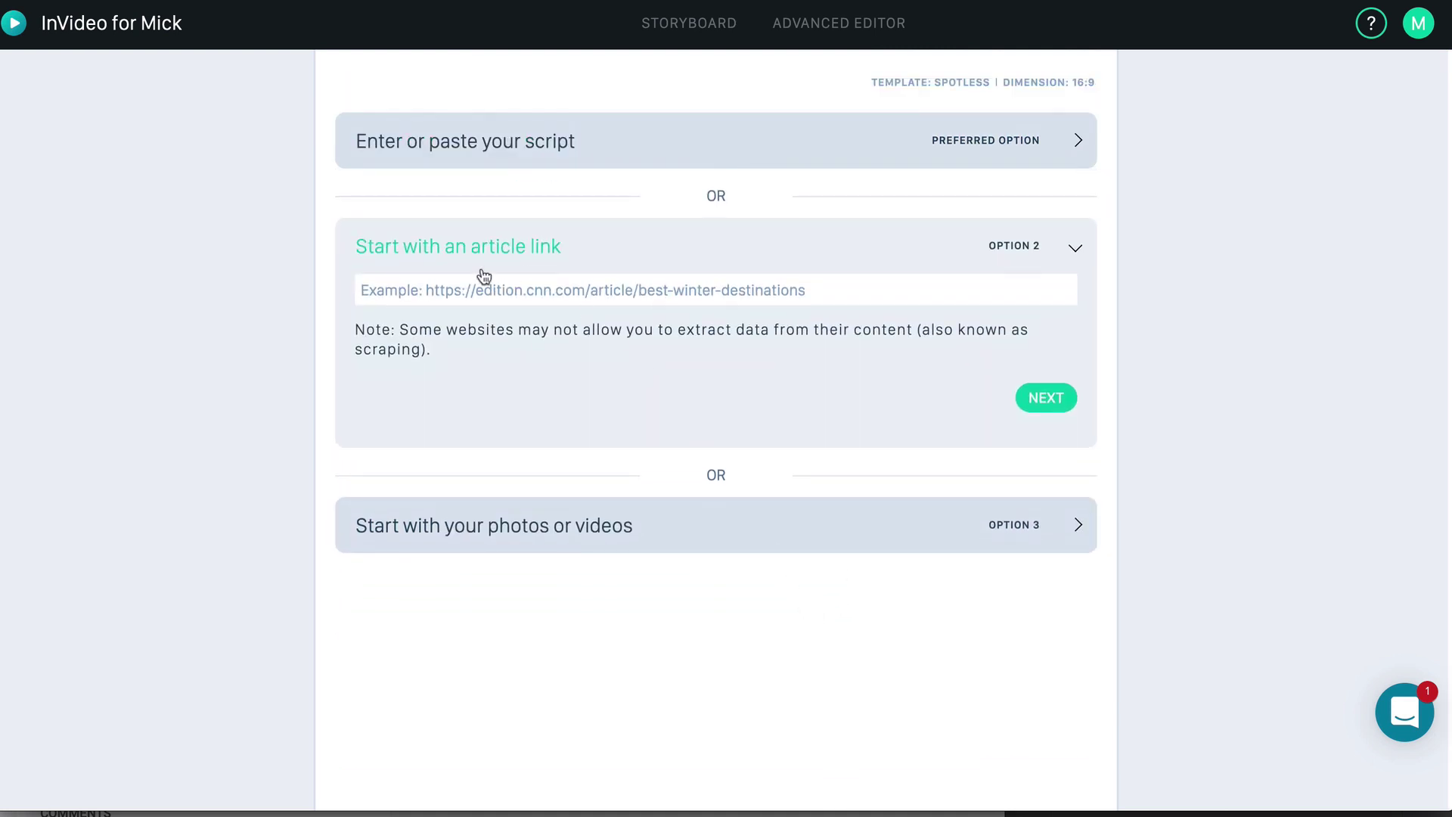
click(415, 294)
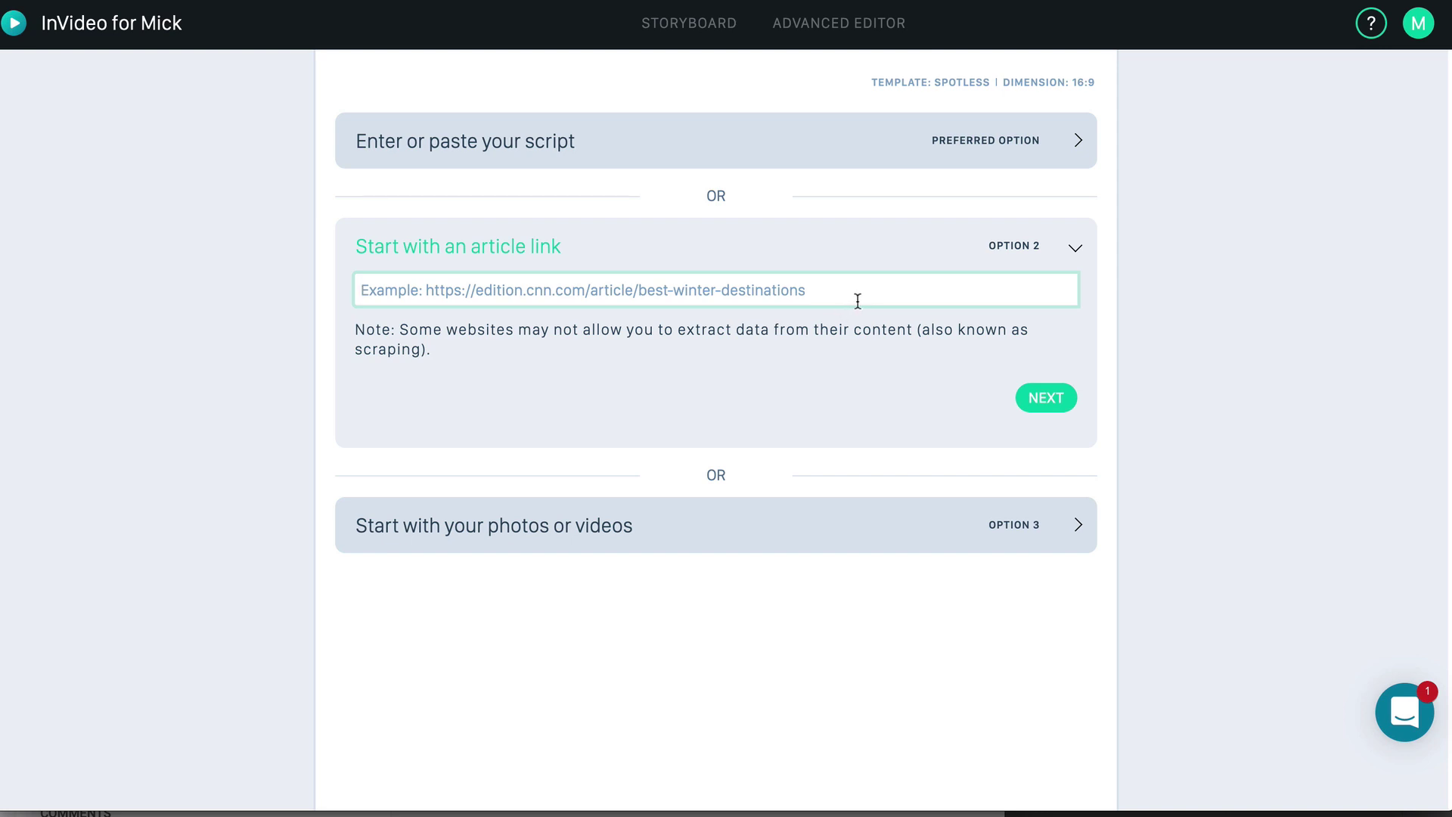
click(1075, 247)
drag(1086, 151, 911, 159)
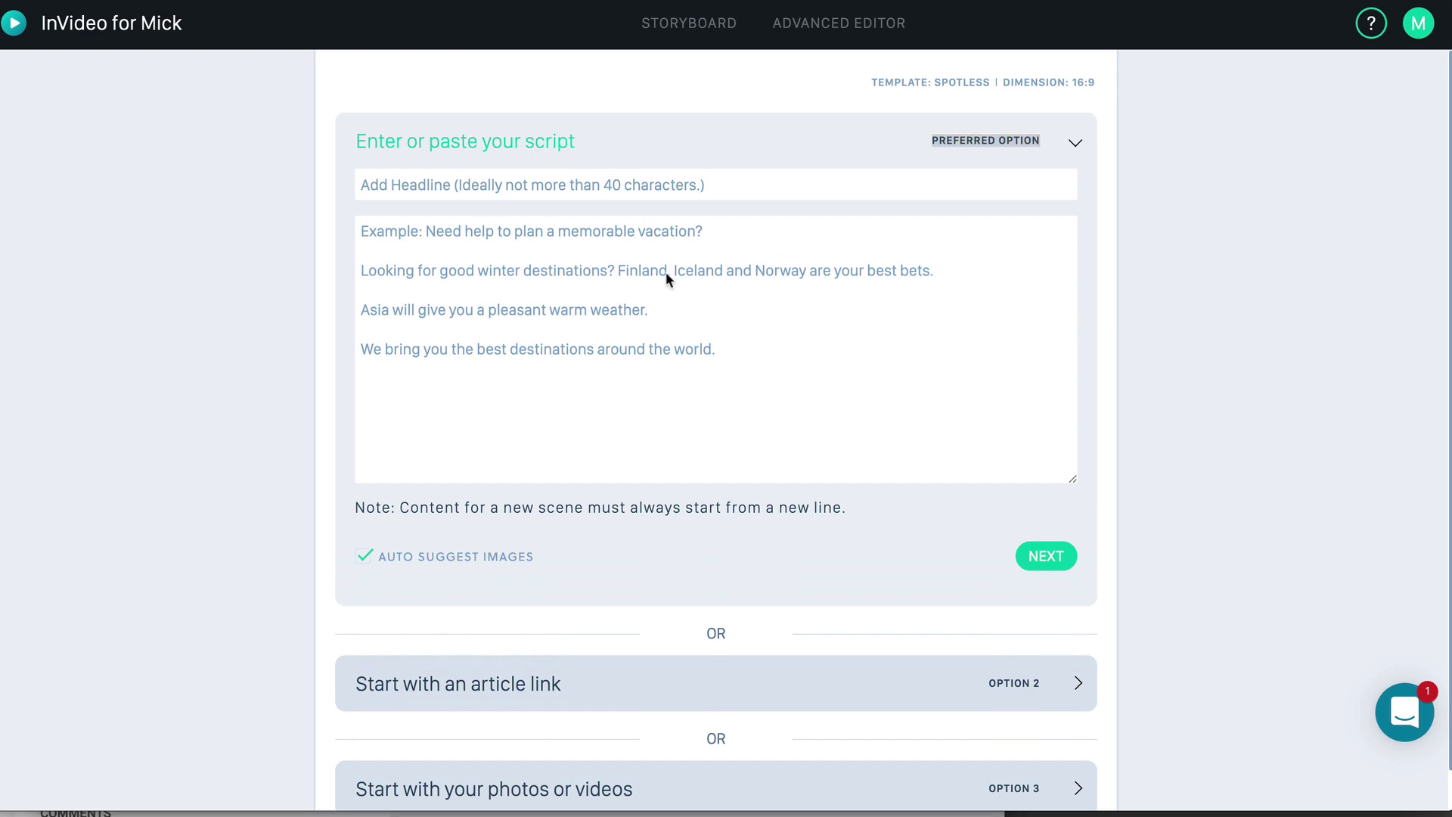
Paste the five-line weight-loss script and move its first line into the headline field.
click(553, 277)
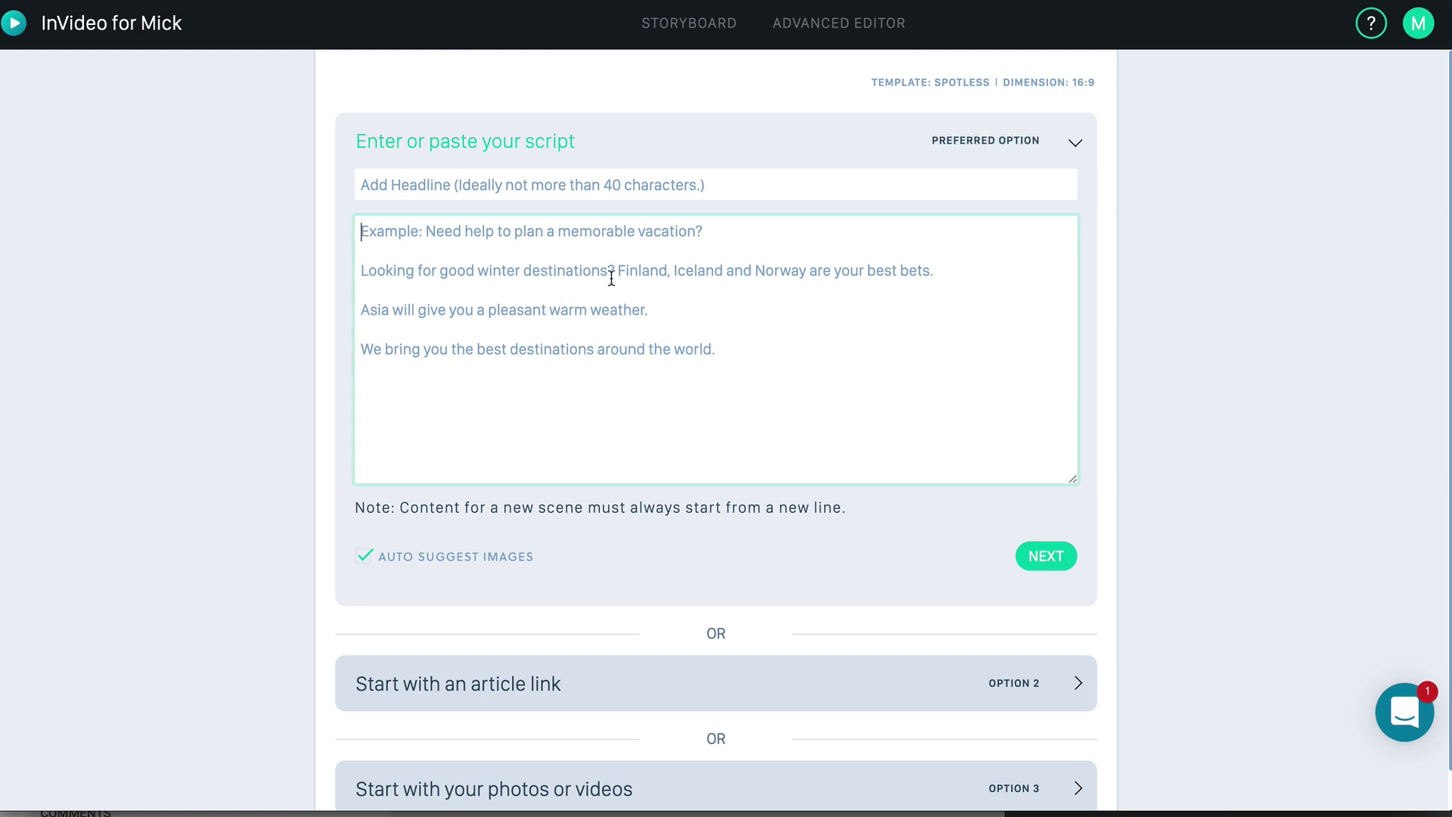
key(ctrl+v)
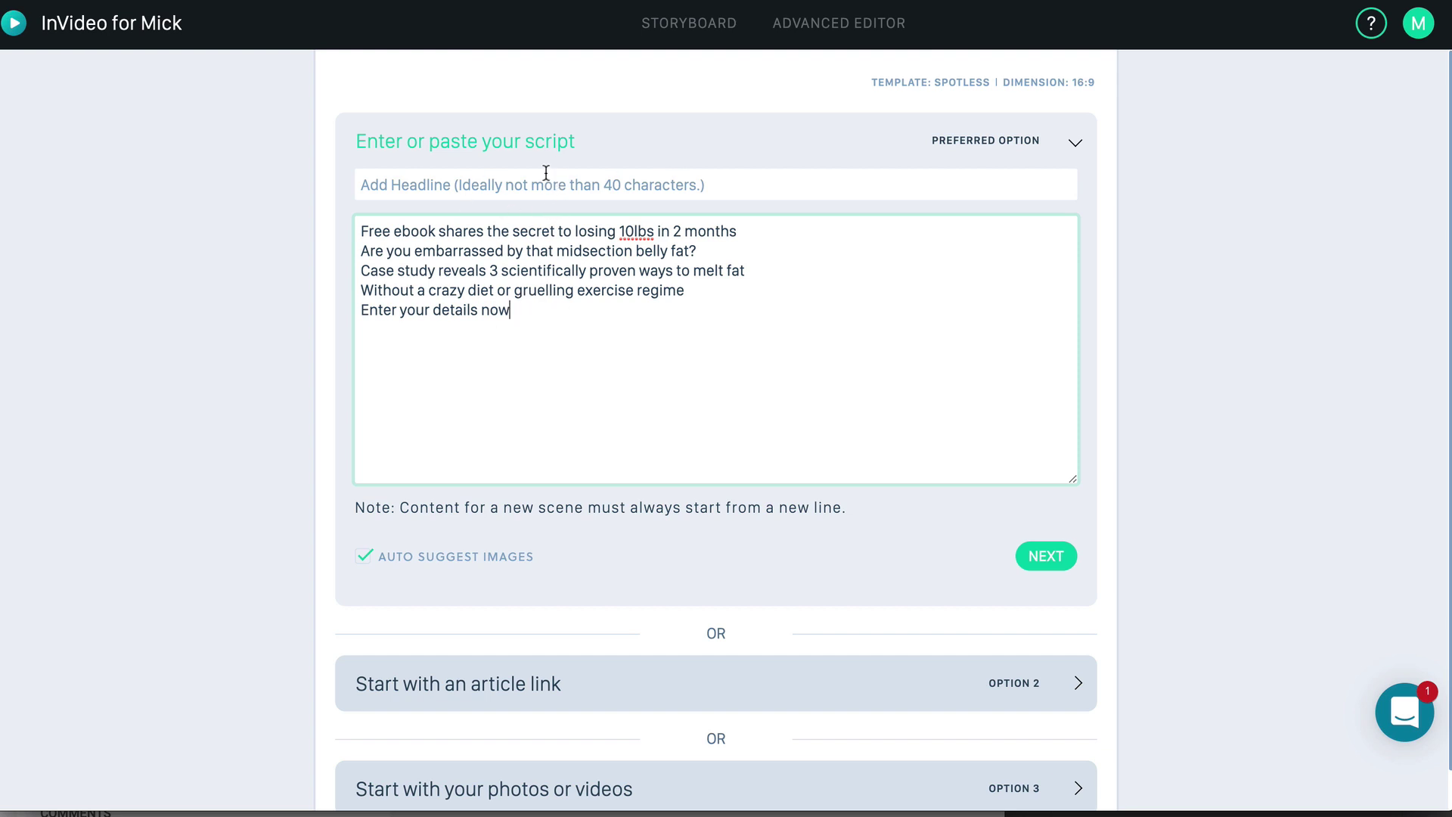
drag(756, 230, 333, 244)
key(ctrl+c)
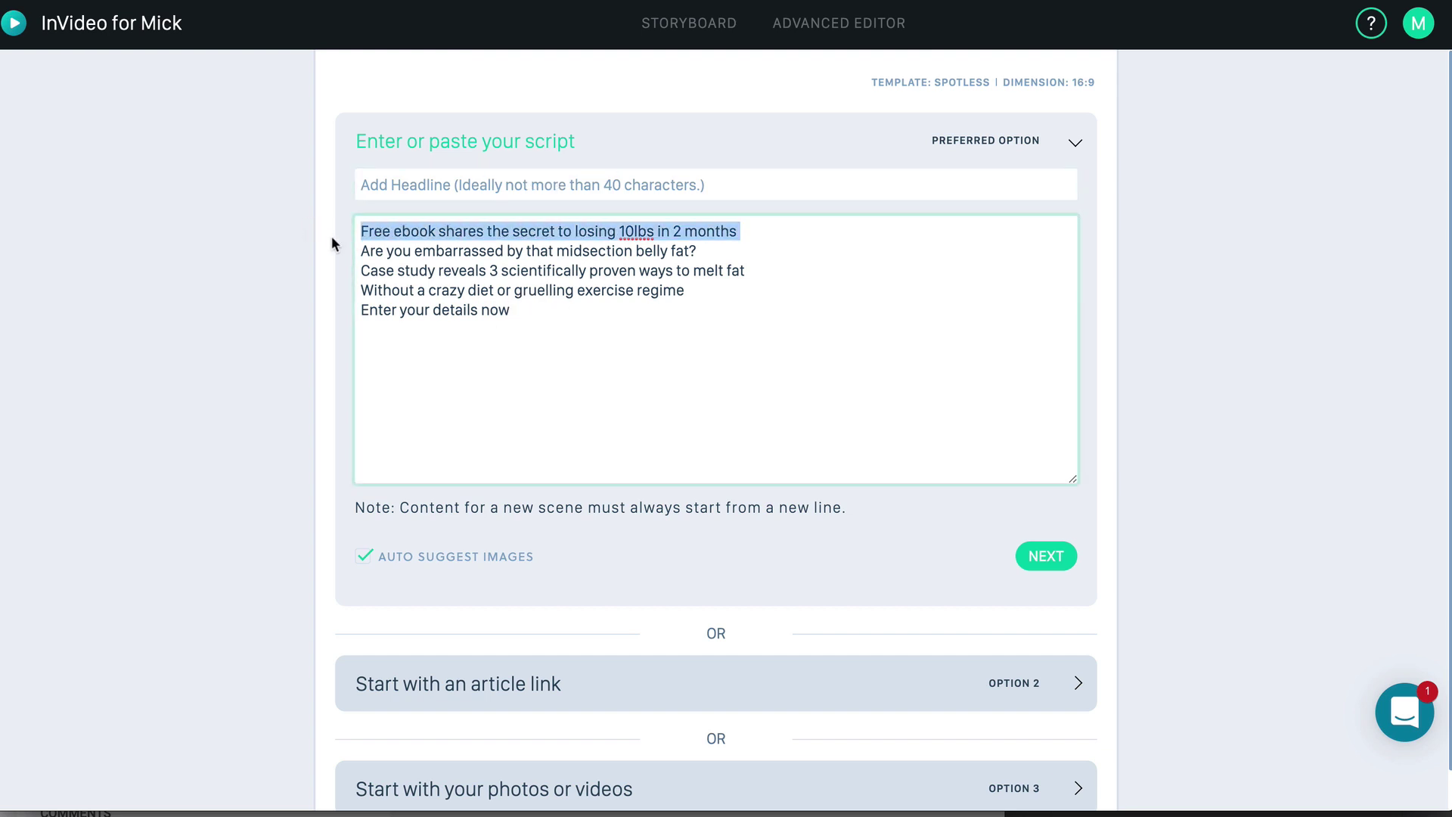
click(603, 183)
key(ctrl+v)
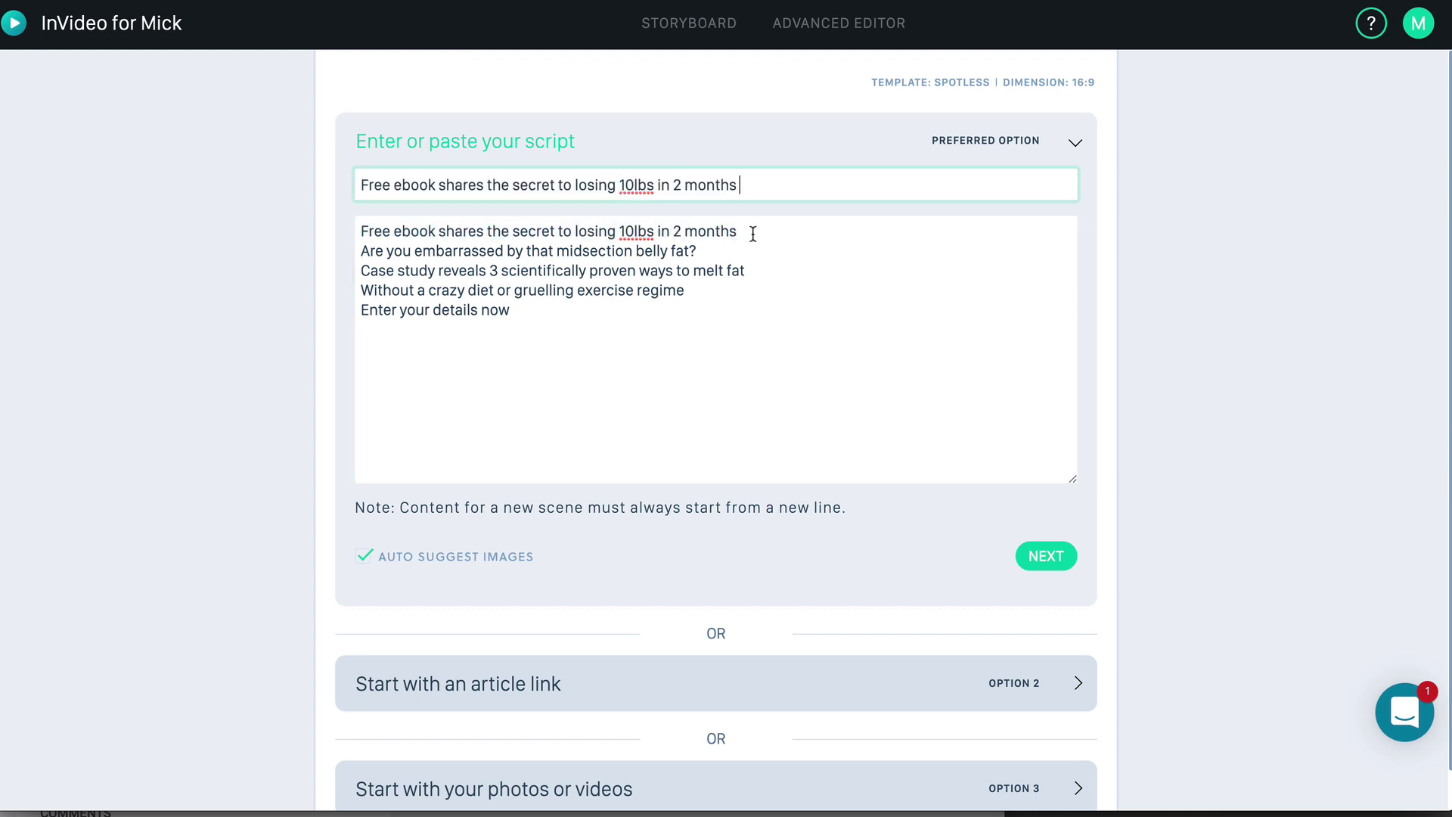
drag(783, 232, 368, 242)
key(BackSpace)
key(Delete)
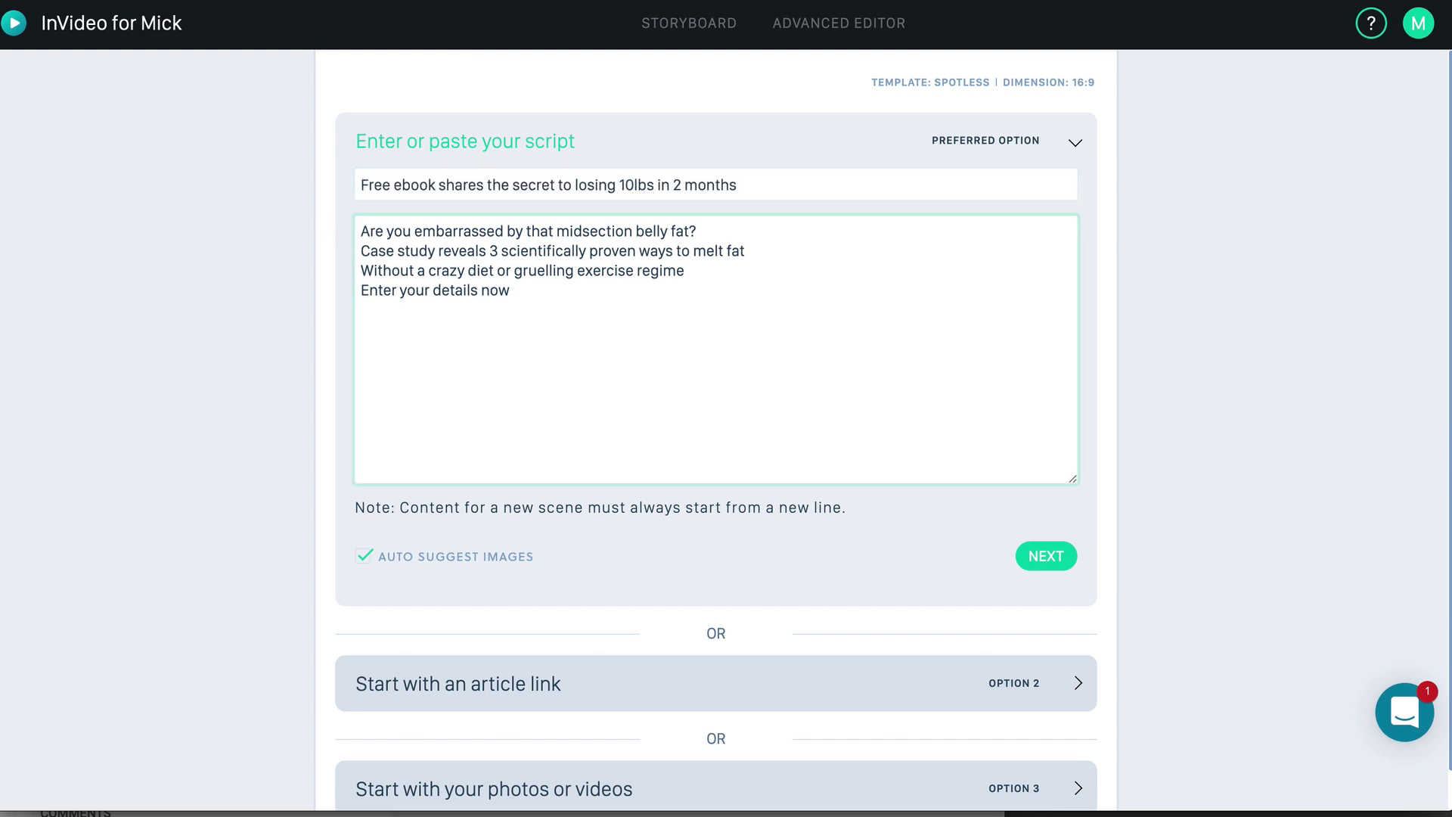
Insert blank lines after the first, melt fat and exercise regime sentences.
key(BackSpace)
key(Return)
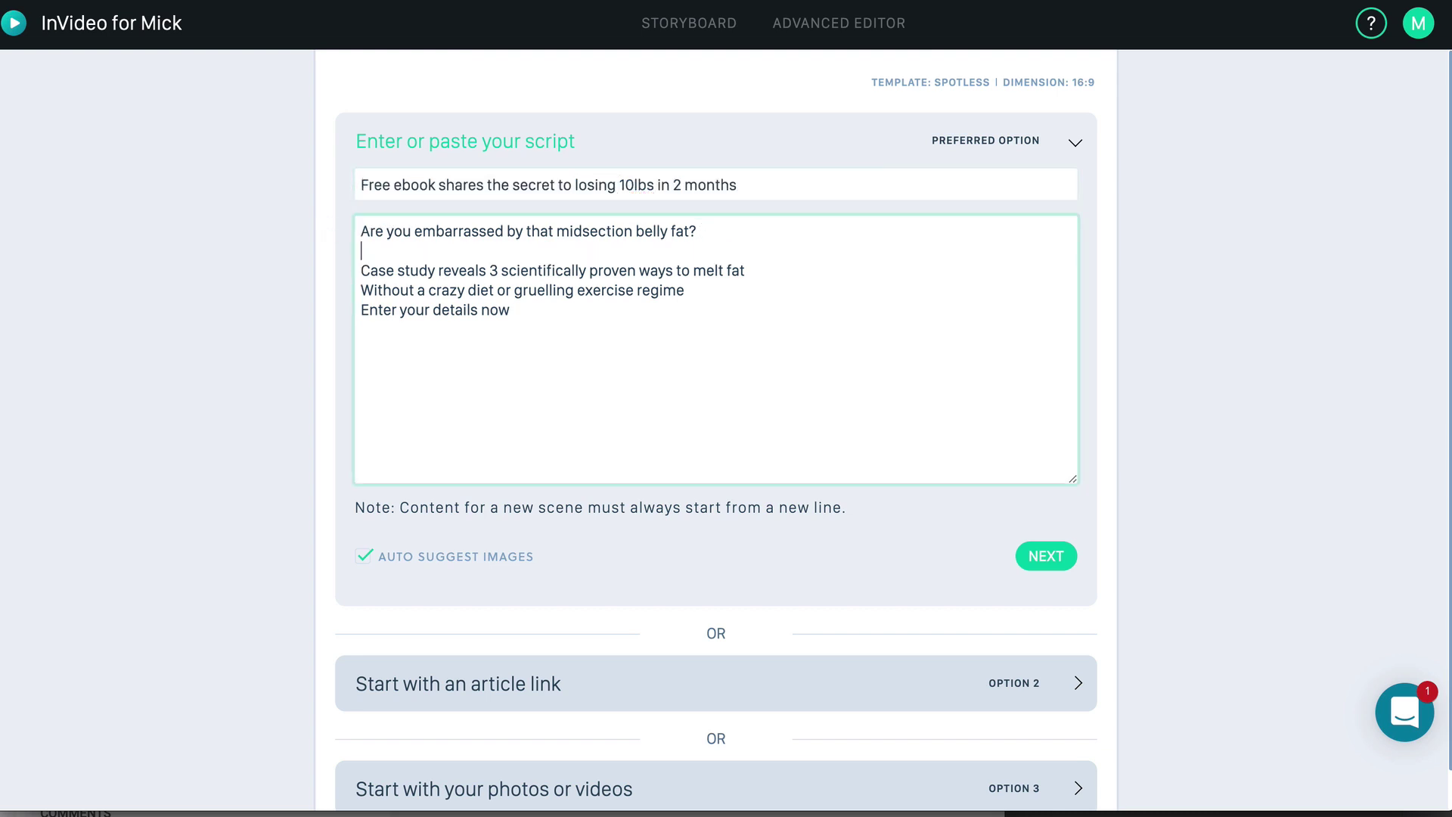
key(Return)
click(687, 309)
key(Return)
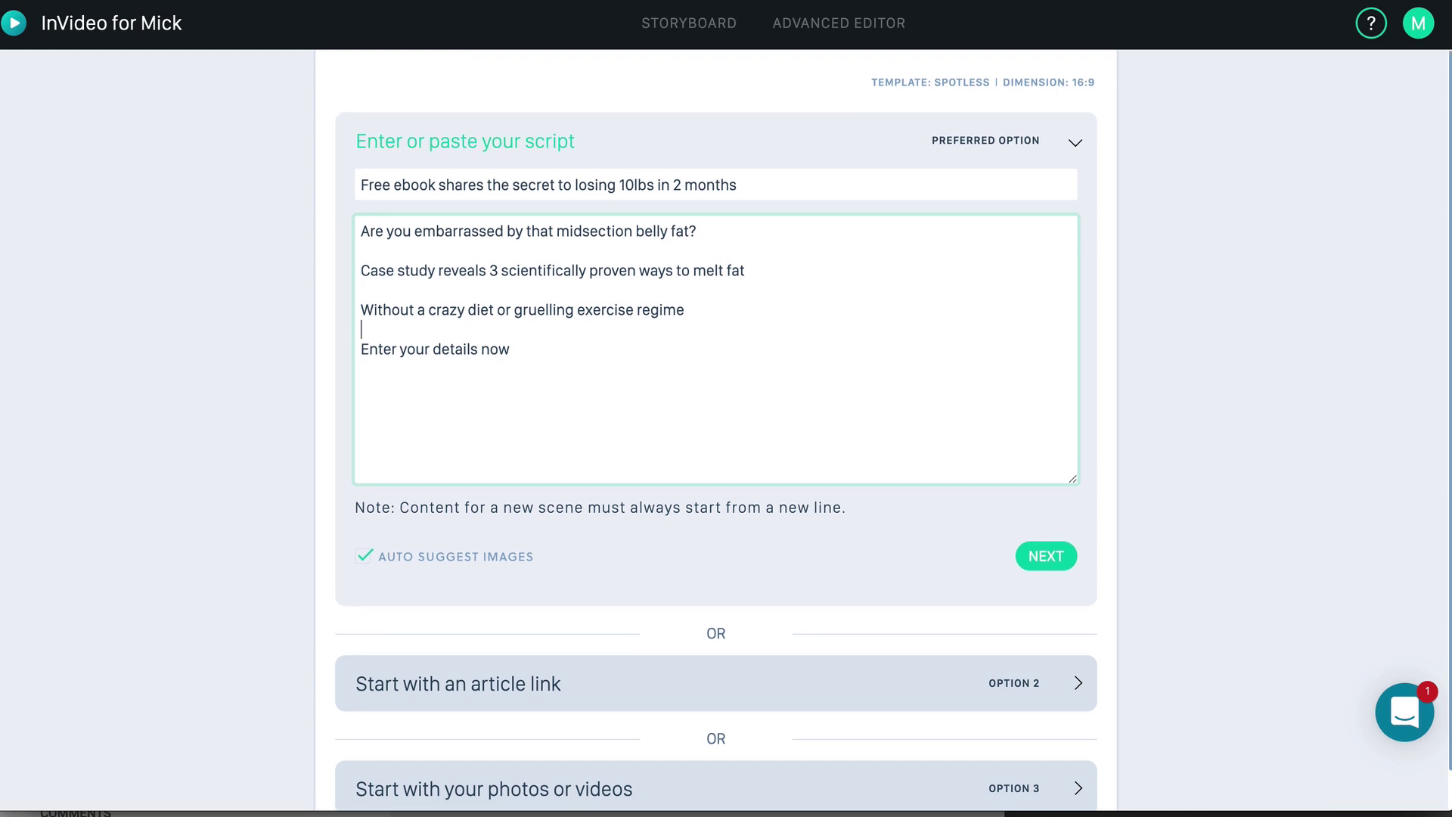
scroll(715, 431, down, 1)
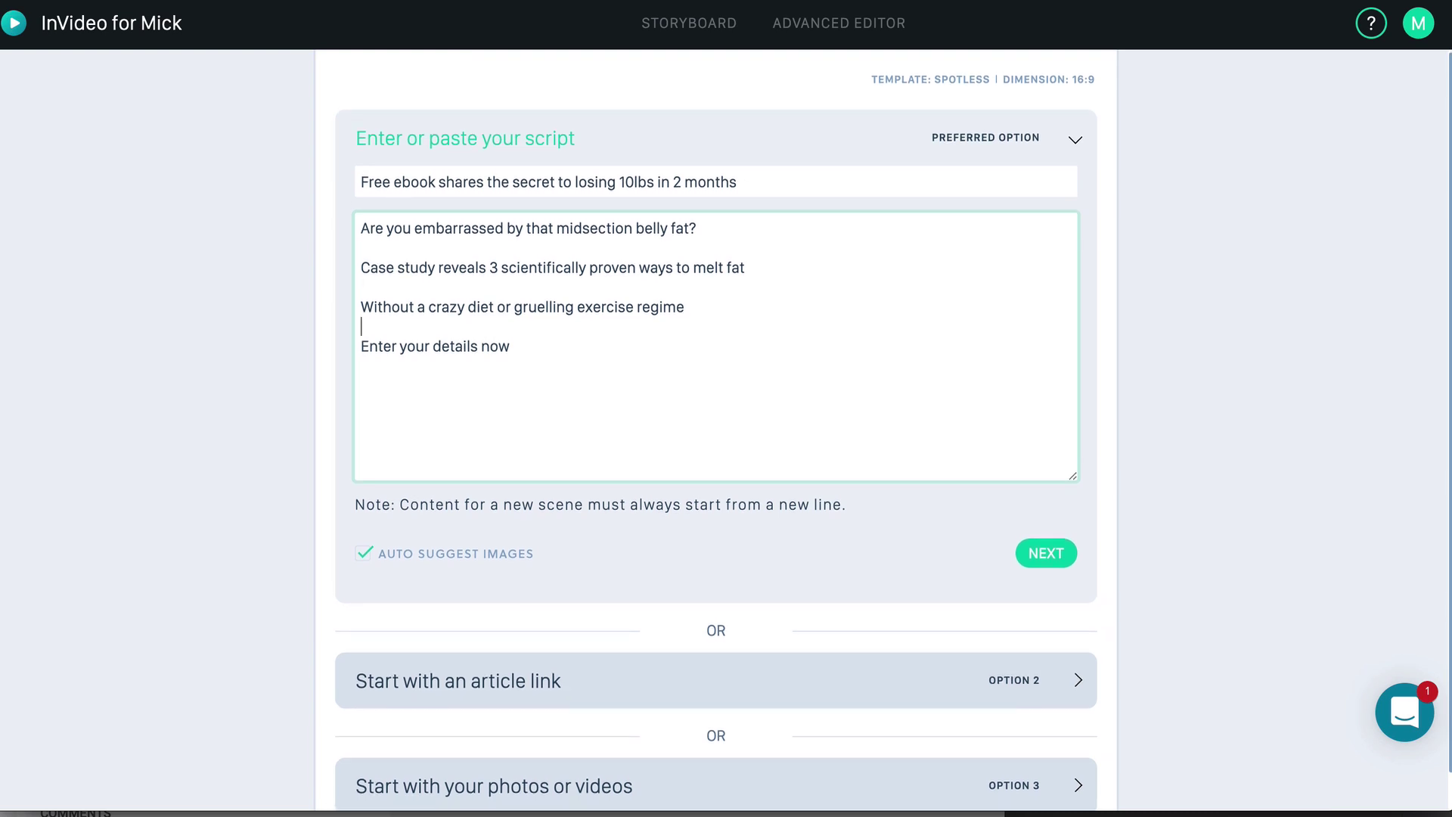
scroll(715, 431, down, 1)
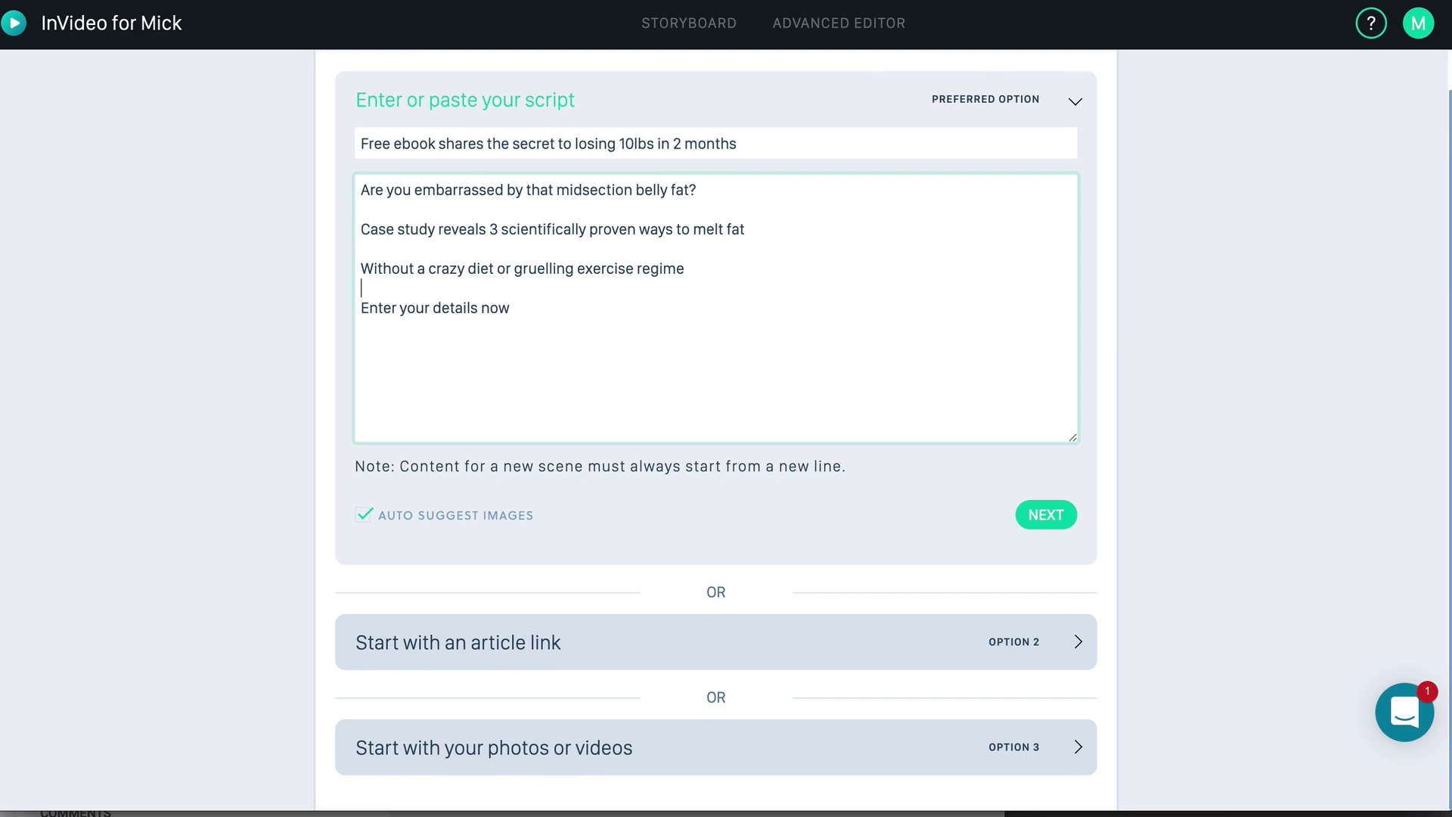
scroll(715, 431, up, 1)
scroll(716, 431, down, 1)
Generate the 5-scene, 00:33 storyboard and review scenes 1 to 5.
click(1046, 514)
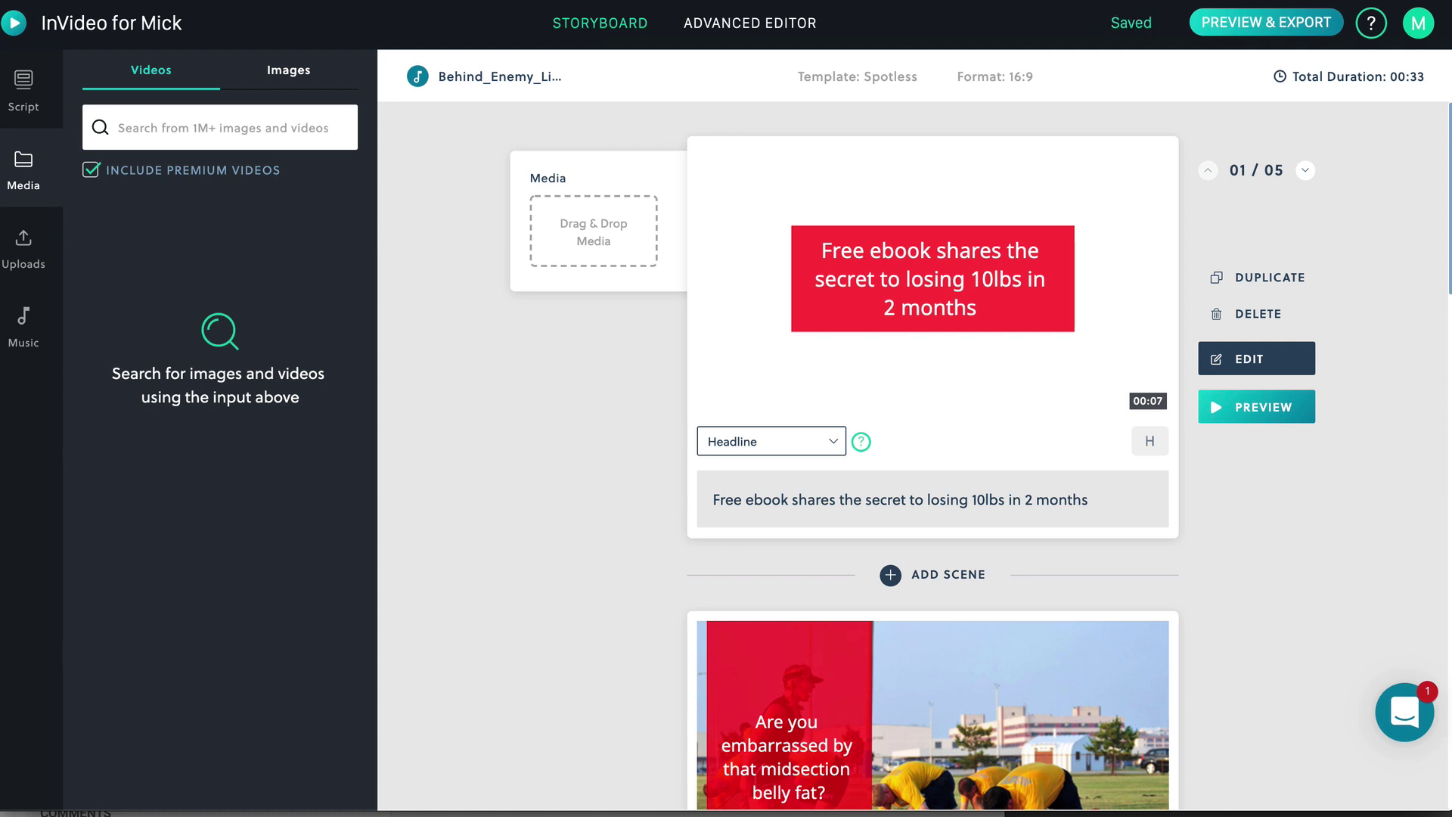
scroll(933, 453, down, 8)
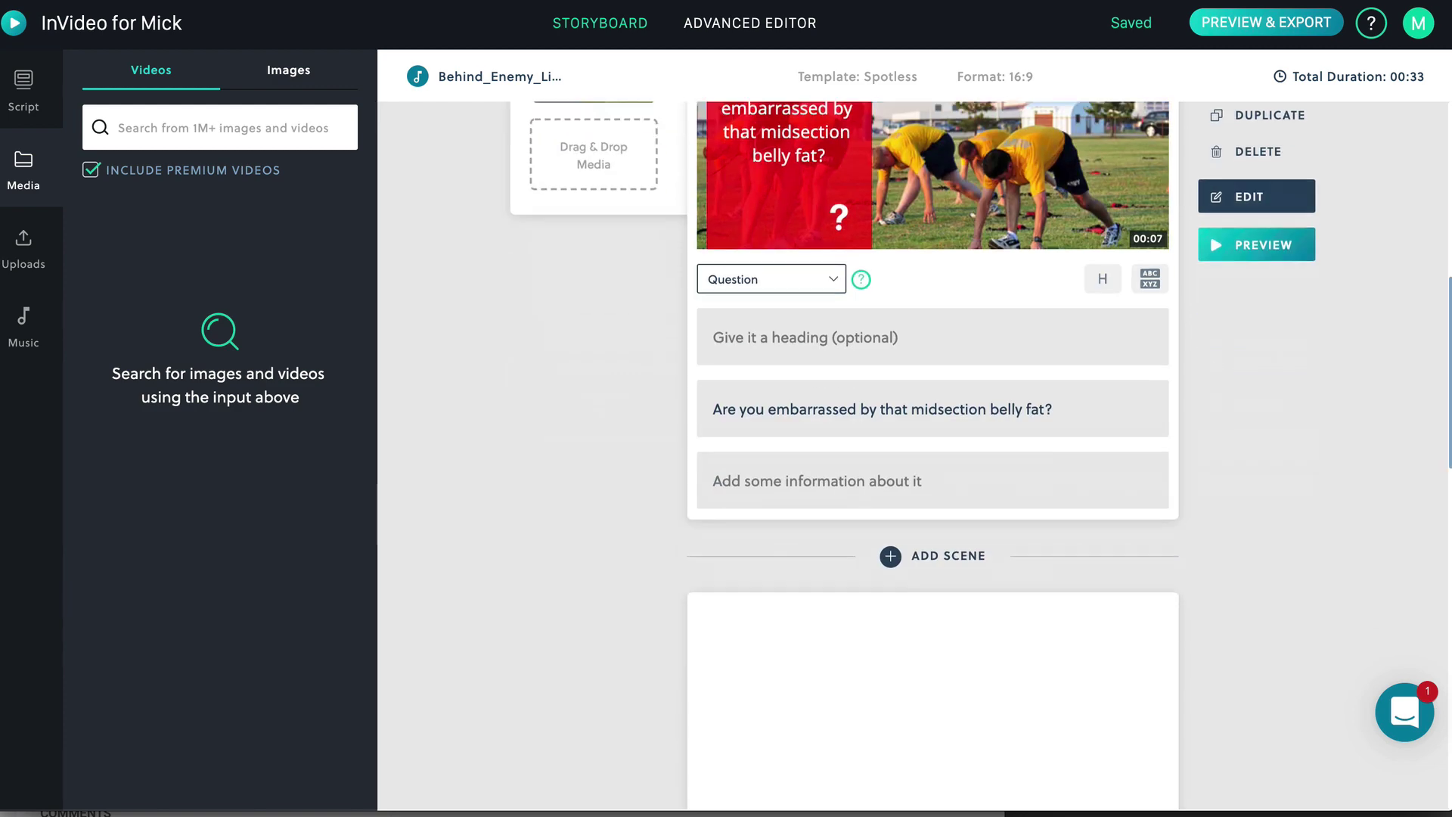
scroll(933, 454, down, 5)
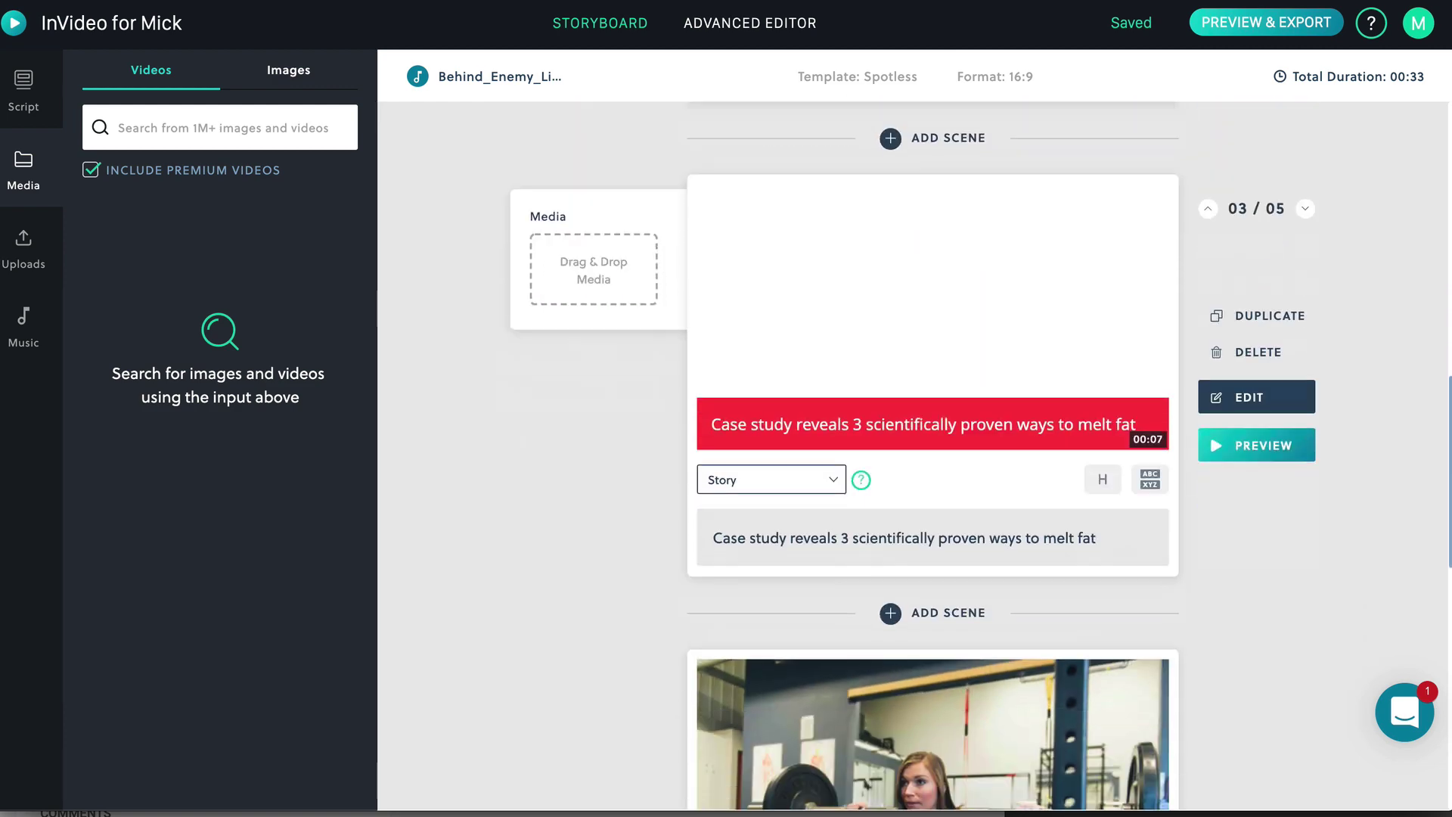
scroll(933, 454, down, 8)
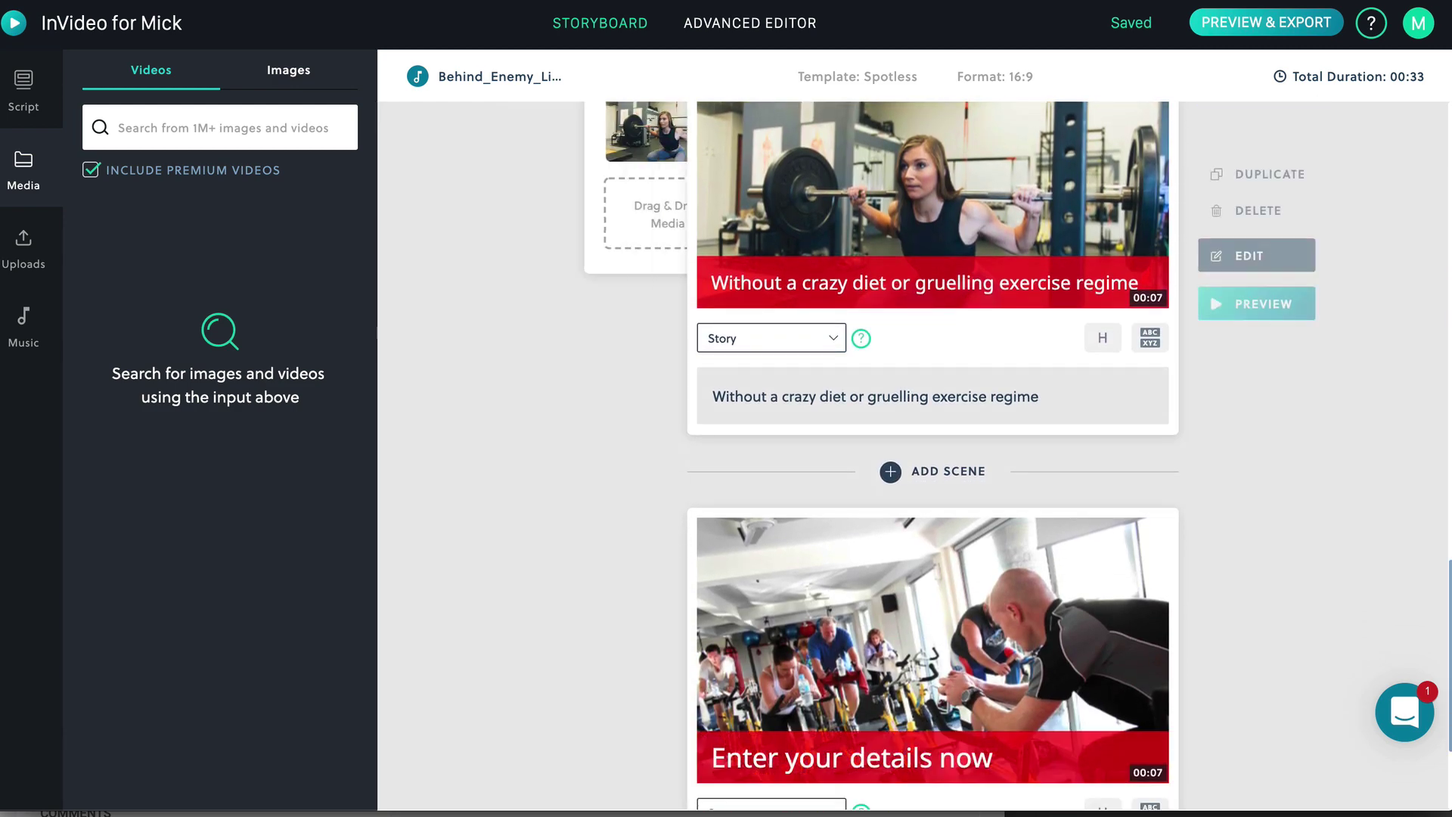
scroll(932, 453, down, 2)
scroll(932, 453, down, 1)
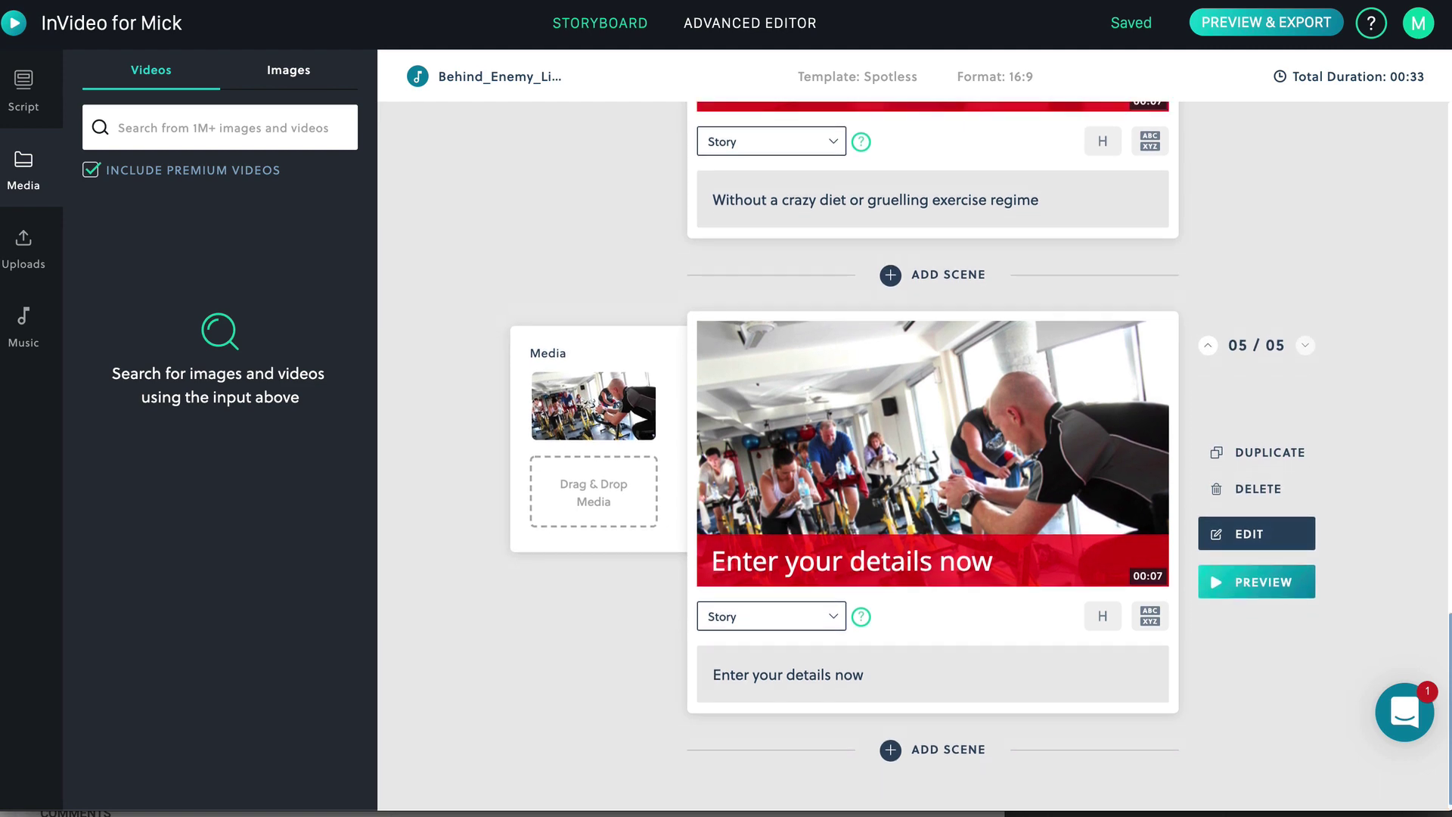
scroll(932, 454, up, 4)
scroll(932, 454, up, 5)
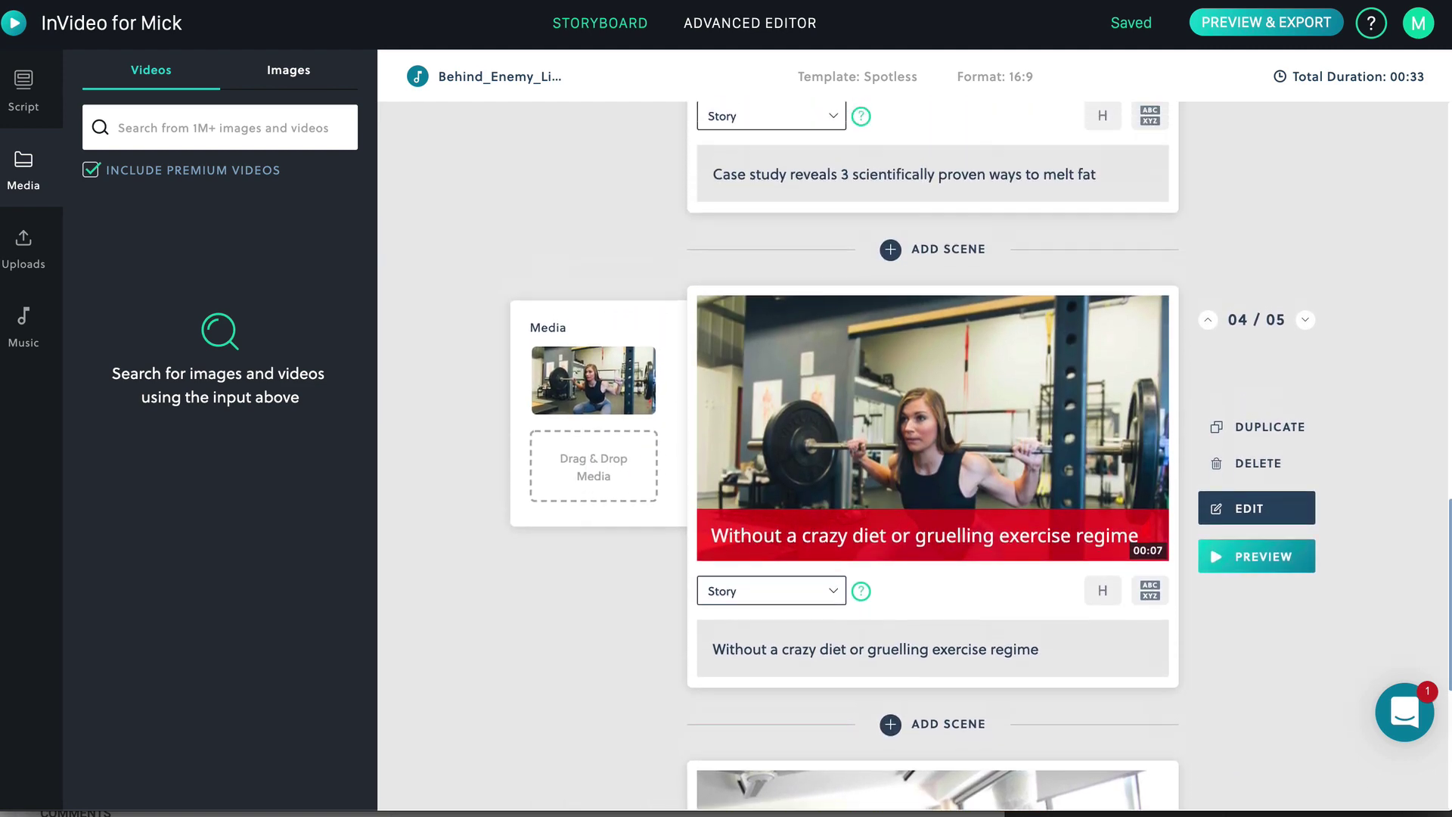
scroll(932, 454, up, 2)
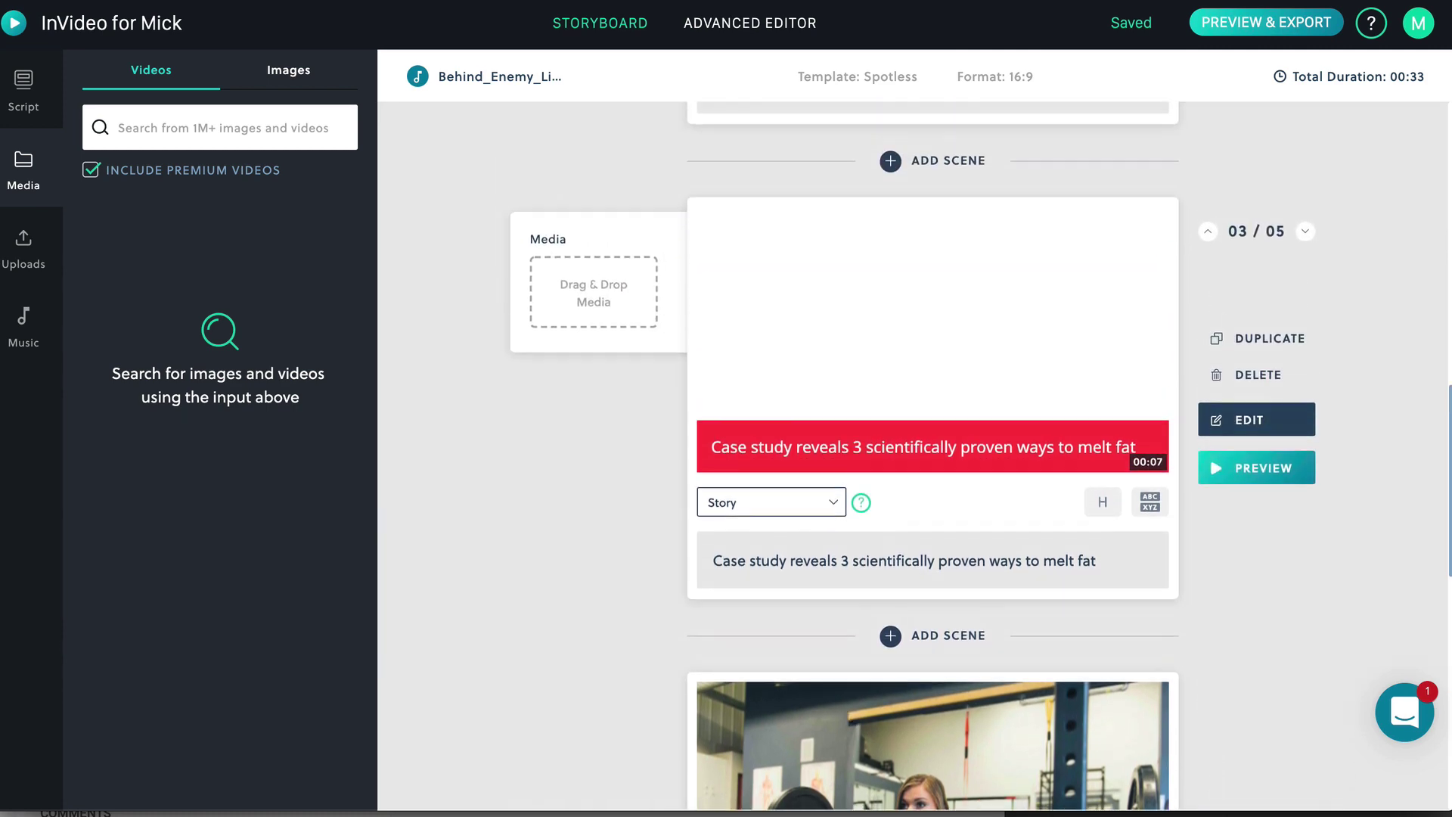
scroll(932, 454, up, 7)
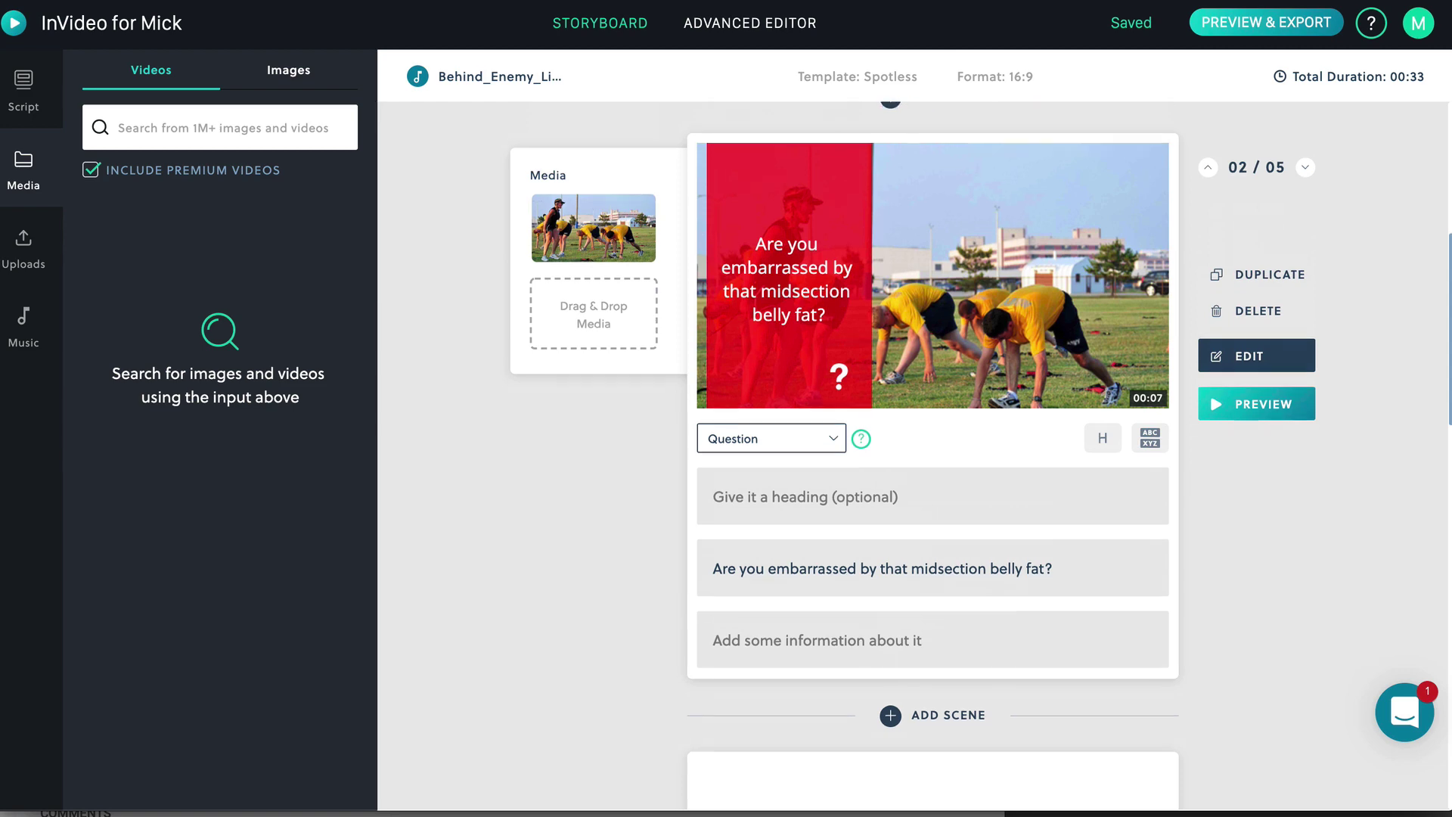
scroll(933, 453, down, 13)
scroll(933, 454, down, 6)
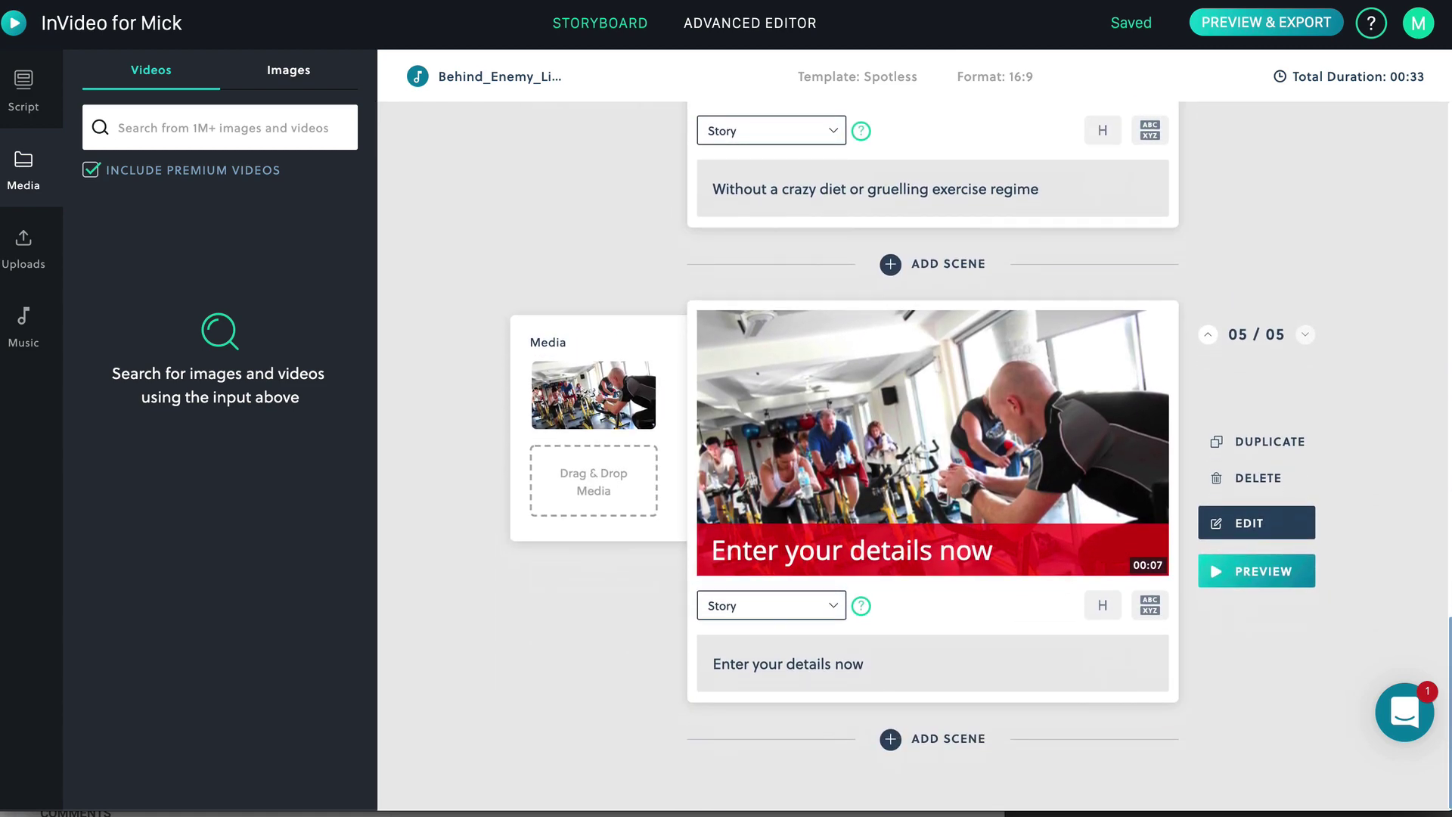
scroll(933, 454, up, 20)
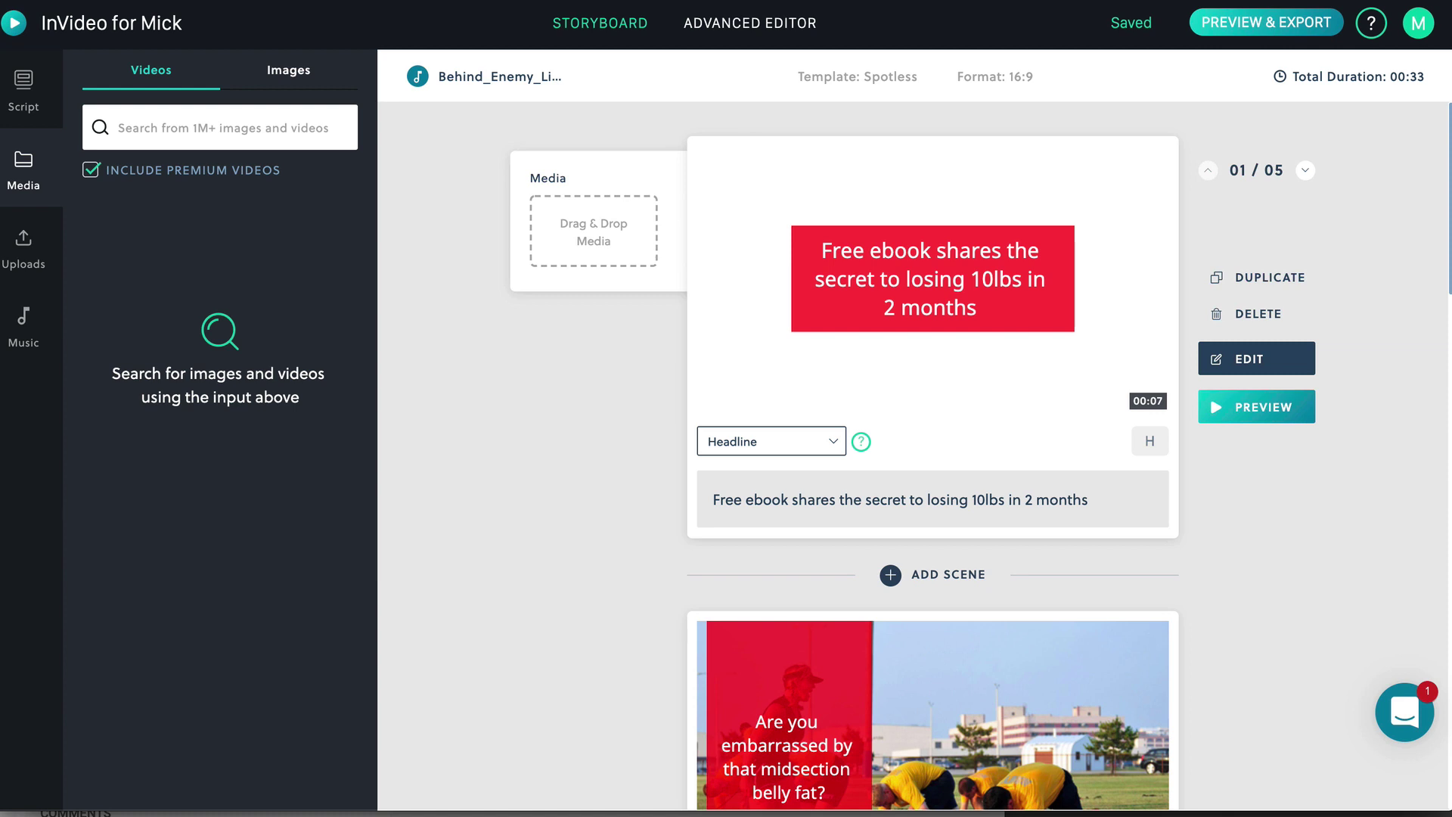
Search images for 'weight loss' and place the waist-measuring photo in scene 1.
click(288, 69)
click(219, 127)
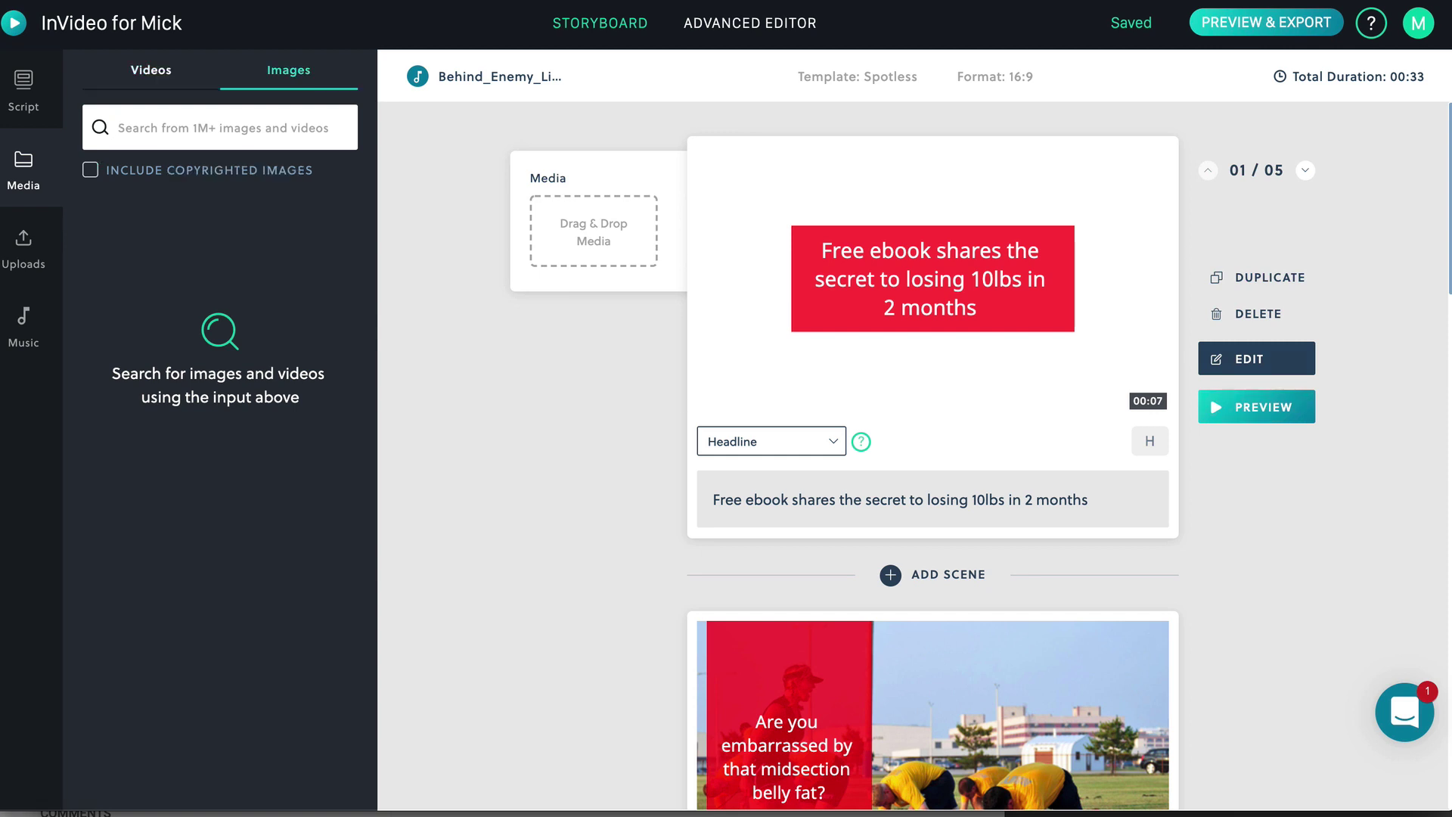
text(weight loss)
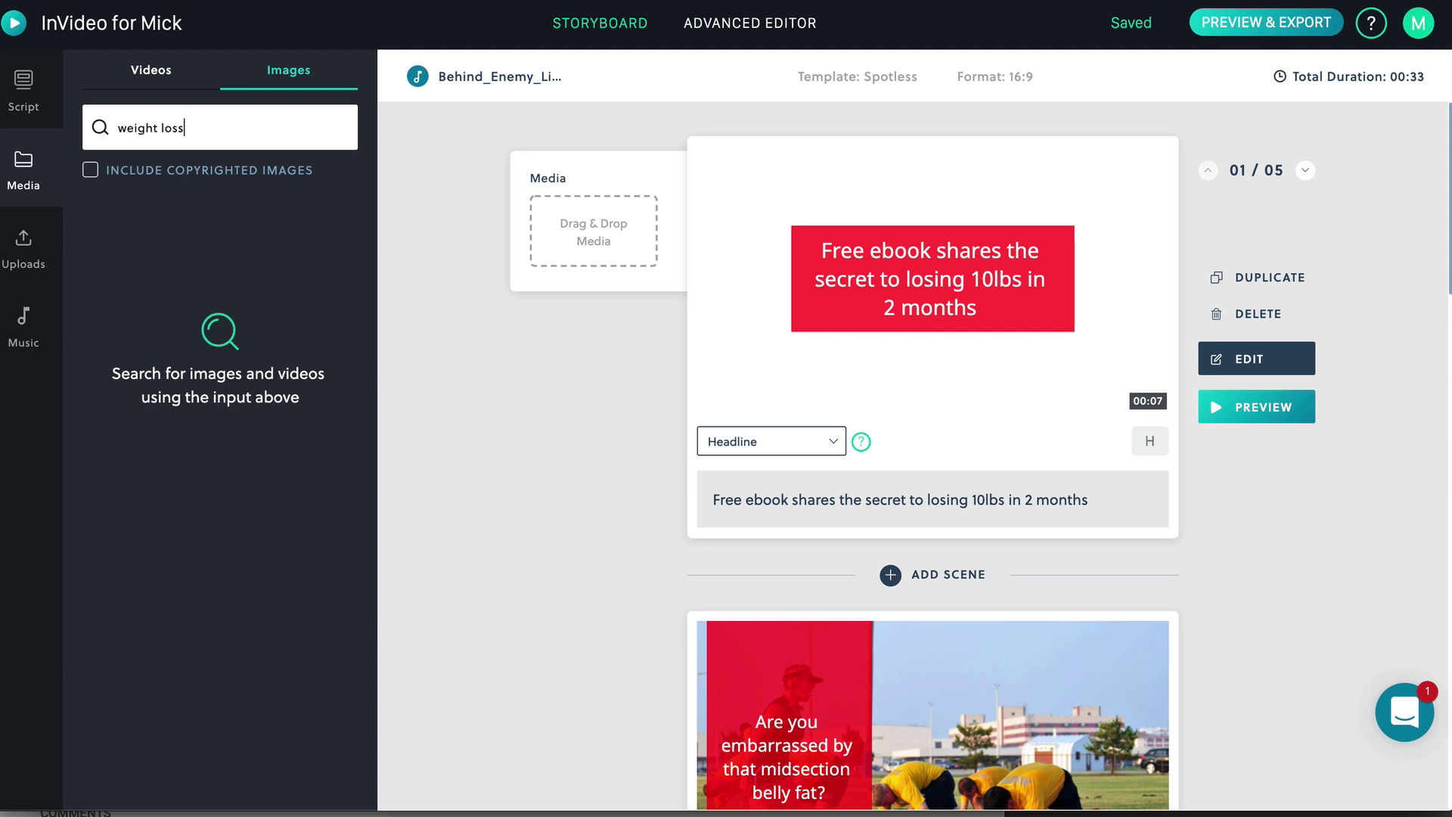
key(Return)
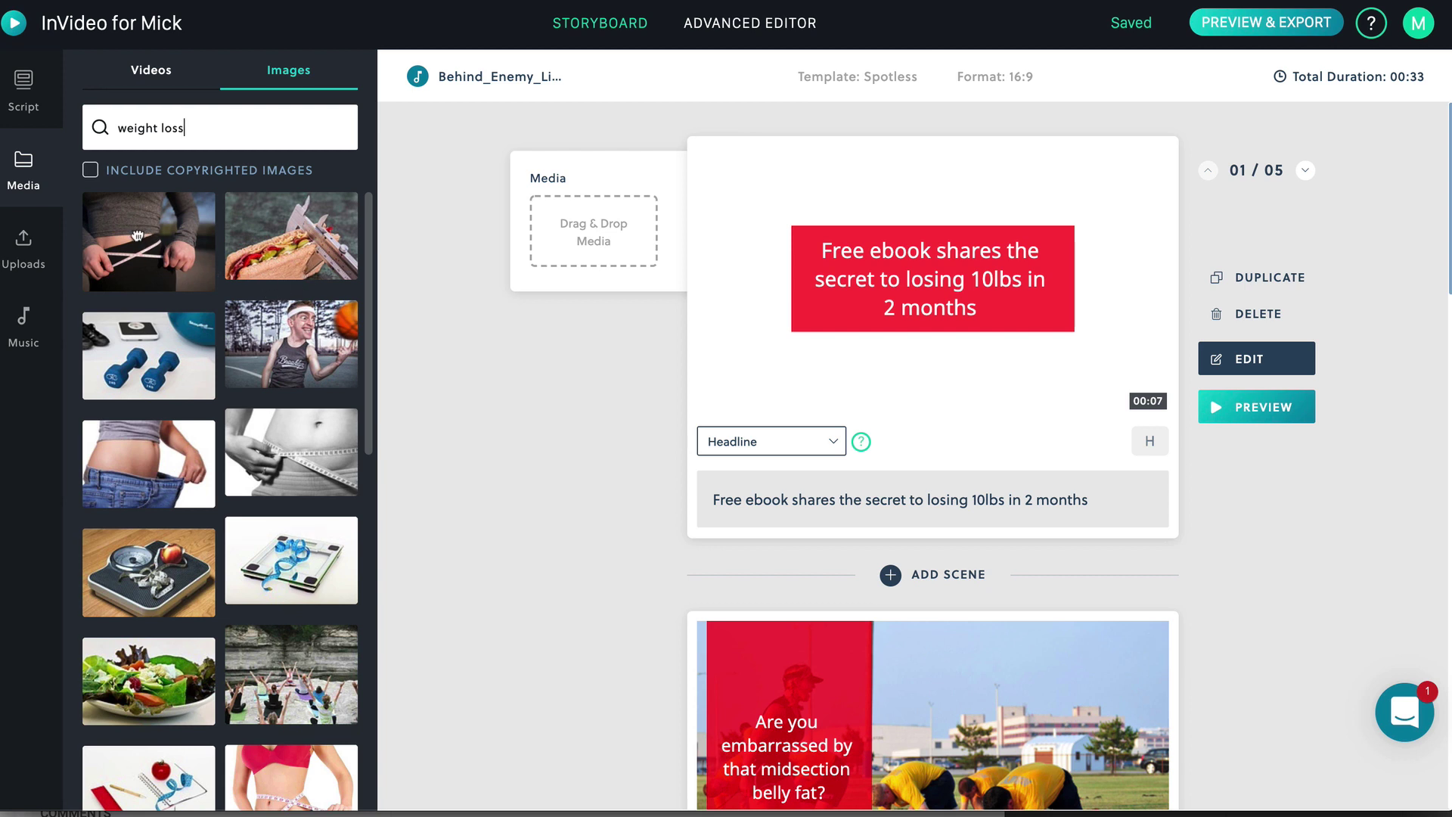
drag(134, 227, 593, 227)
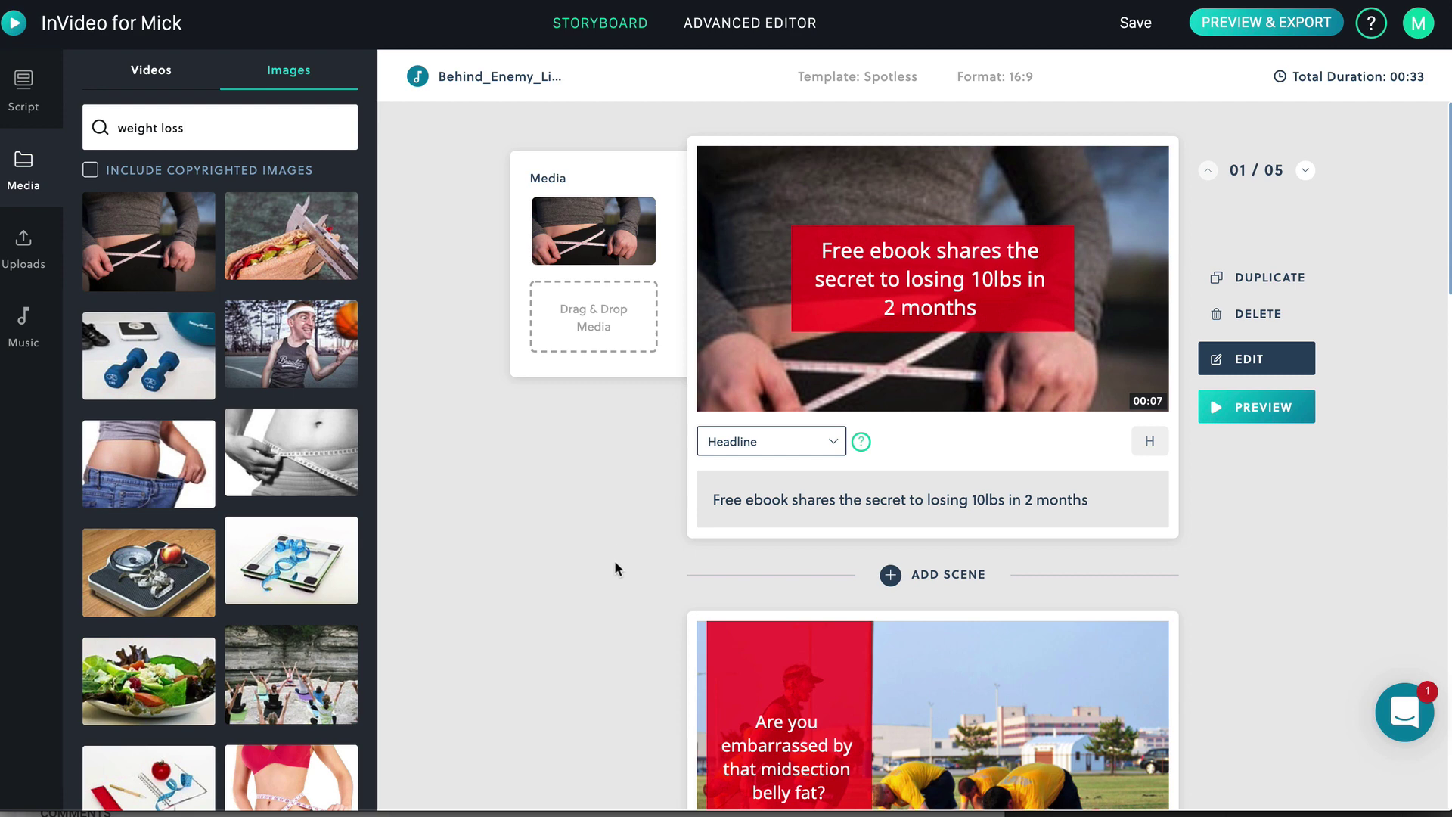
Place a tape-measure waist photo into scene 3's media slot.
scroll(615, 567, down, 10)
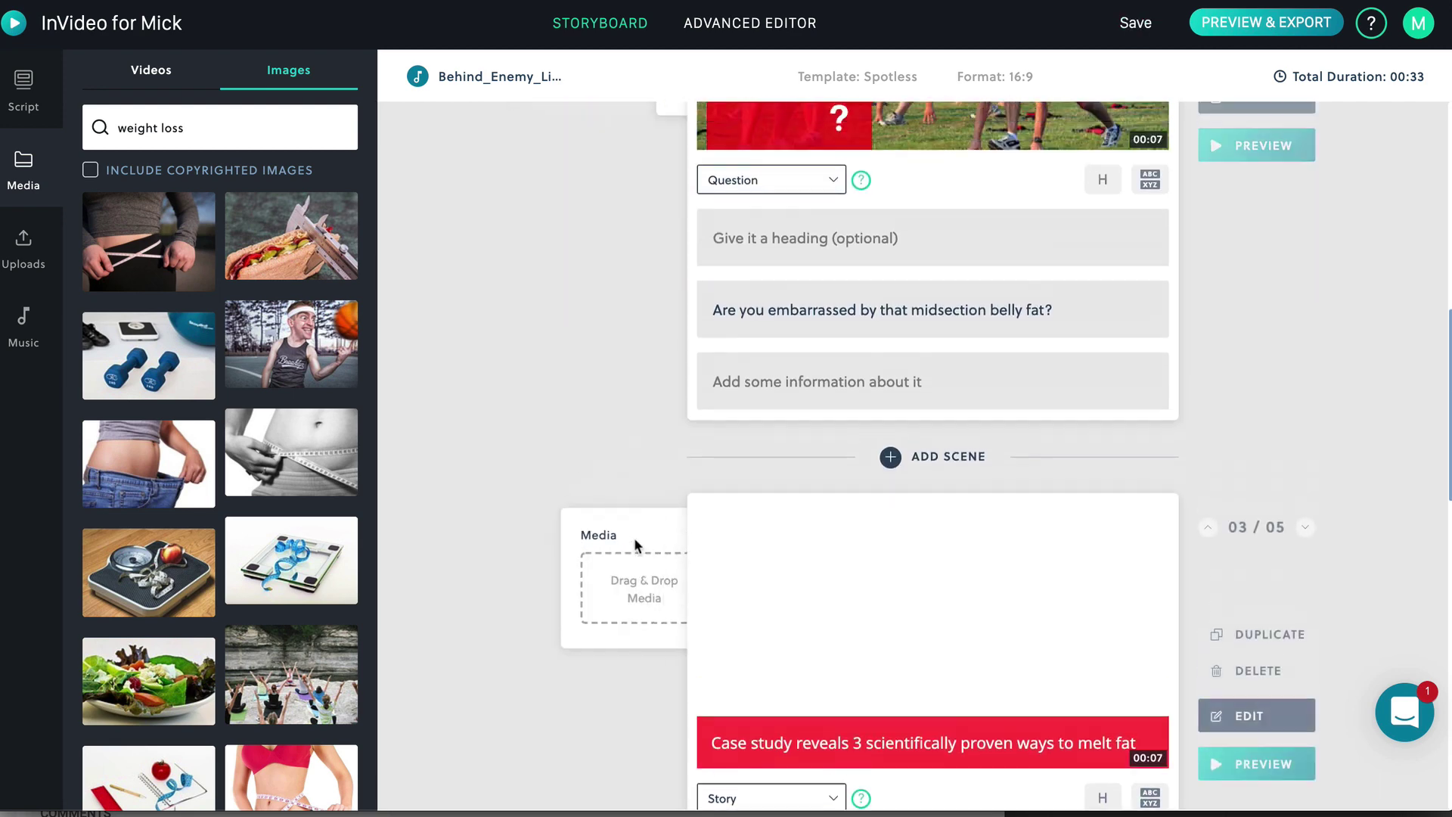
scroll(878, 401, up, 1)
scroll(898, 338, up, 4)
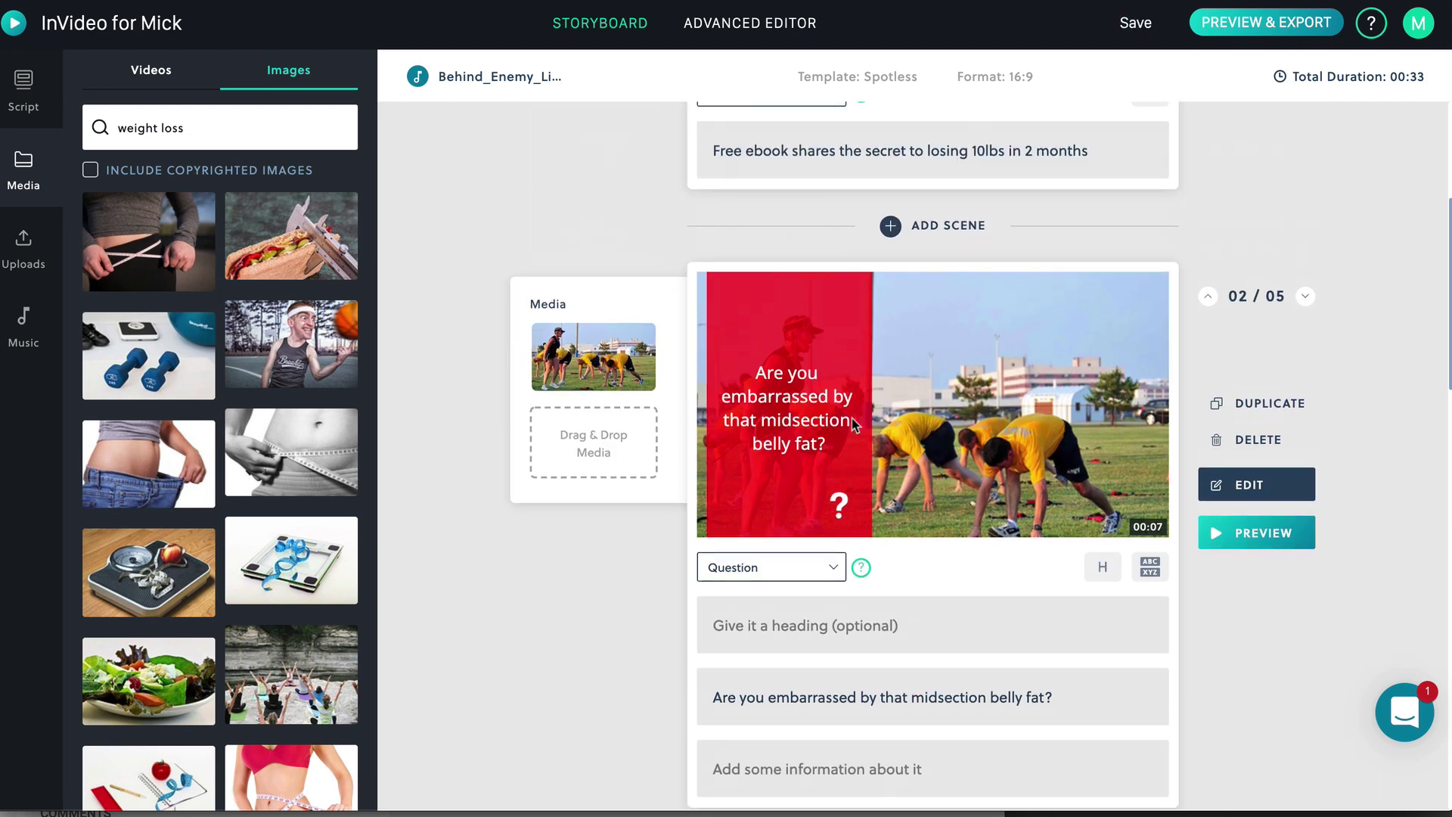
scroll(851, 419, down, 6)
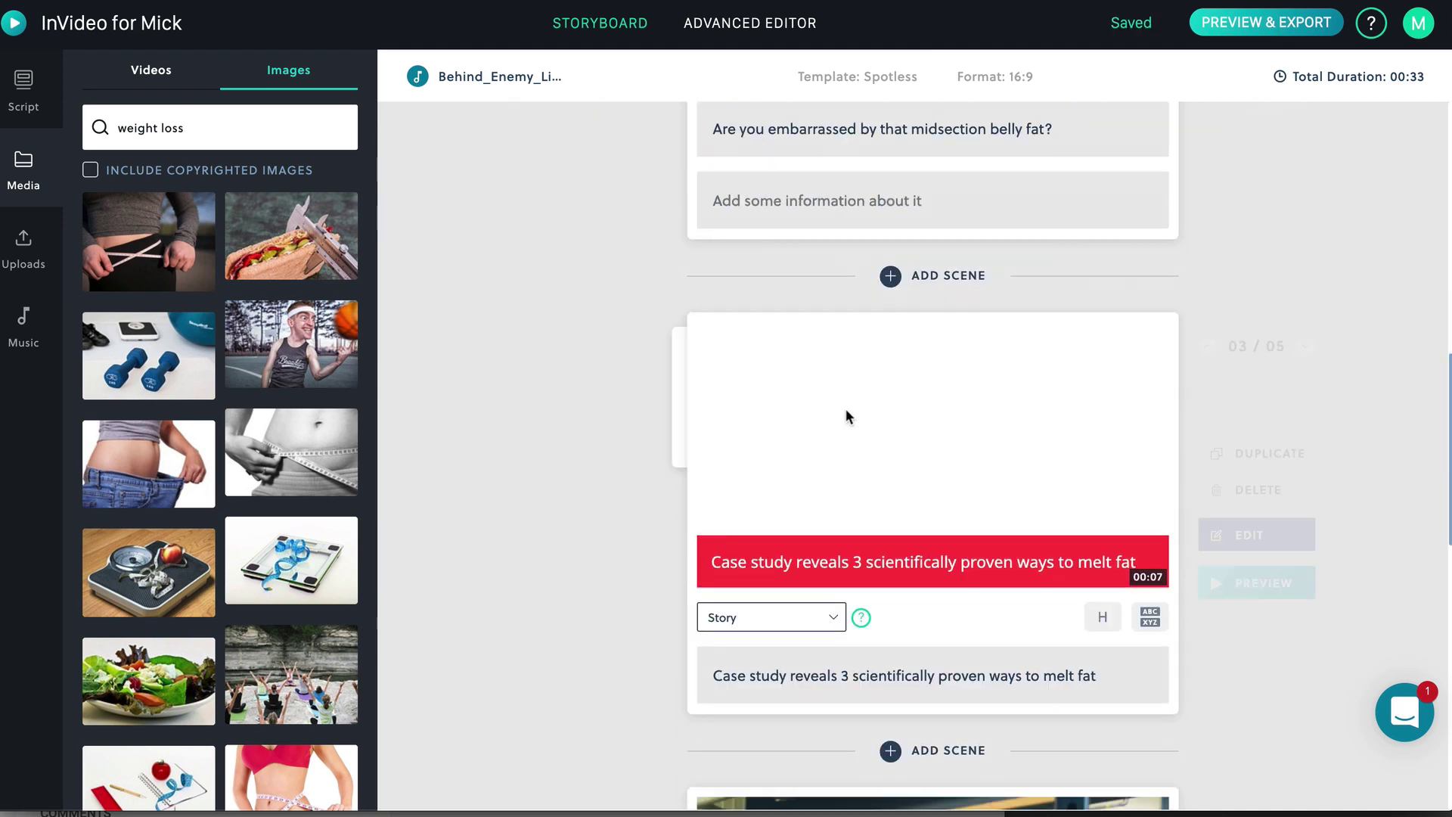
scroll(850, 424, down, 2)
scroll(883, 364, down, 1)
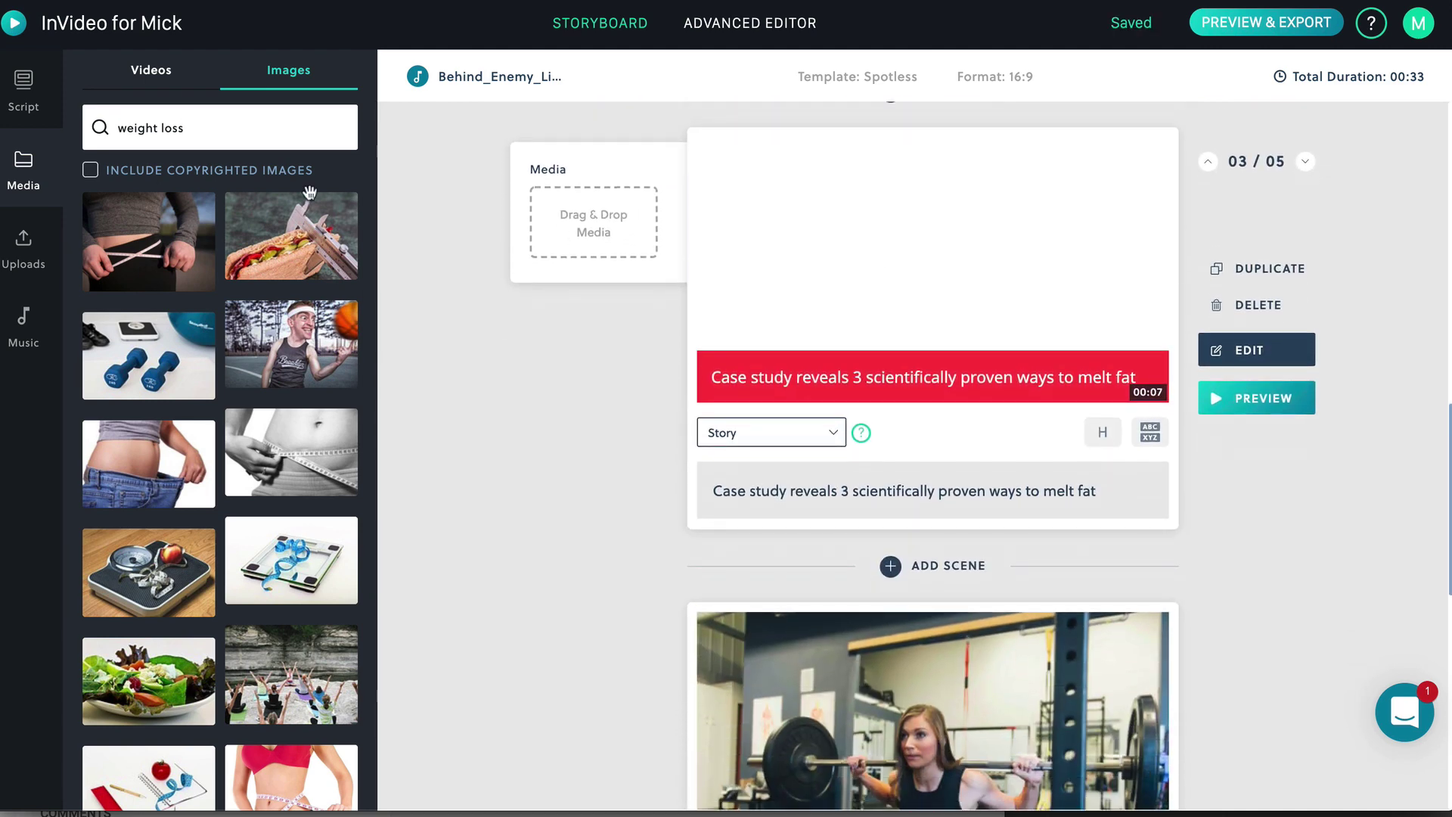
scroll(200, 378, down, 5)
scroll(211, 310, down, 1)
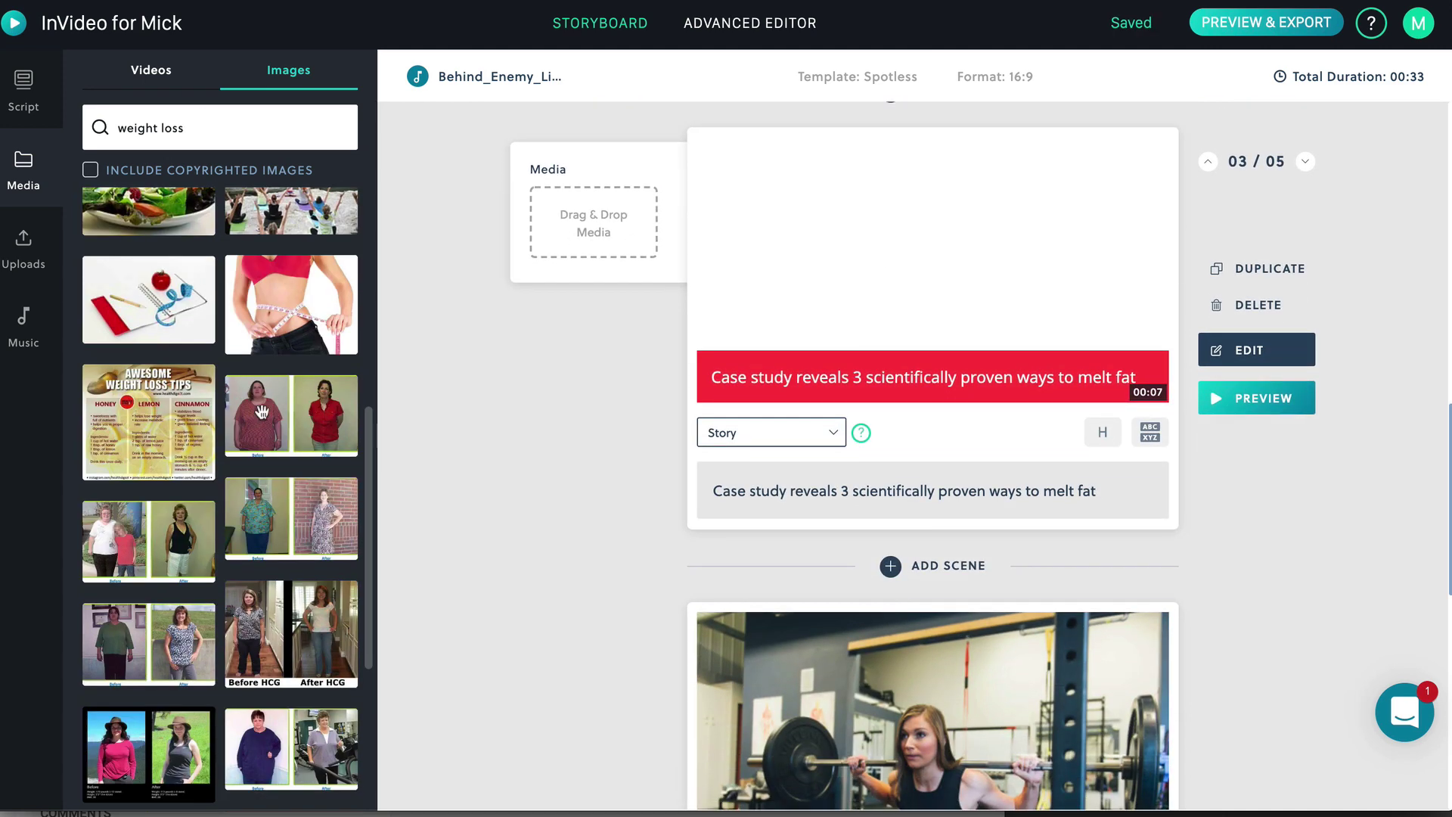
drag(325, 322, 634, 248)
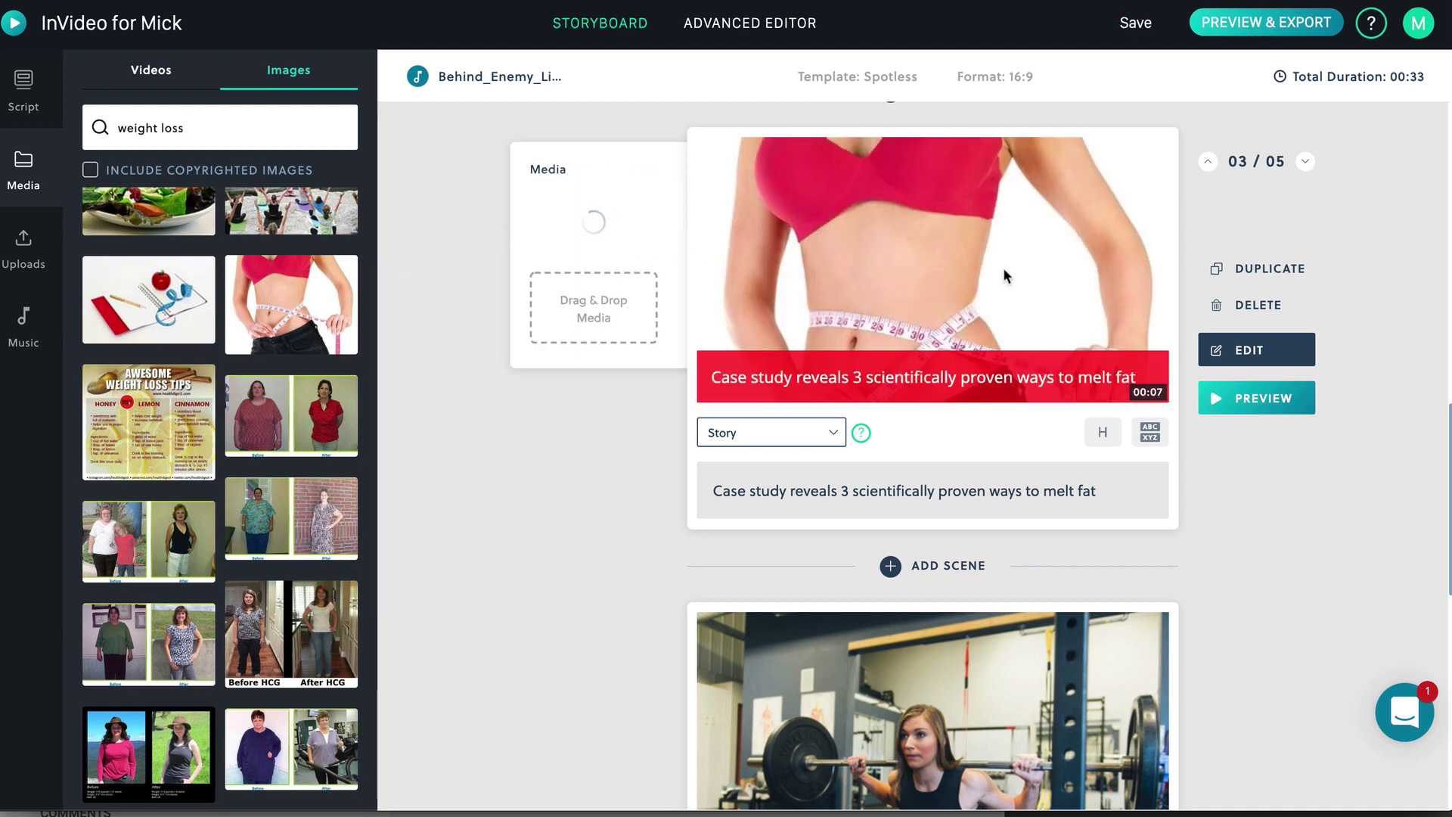
scroll(610, 463, down, 10)
scroll(631, 472, down, 1)
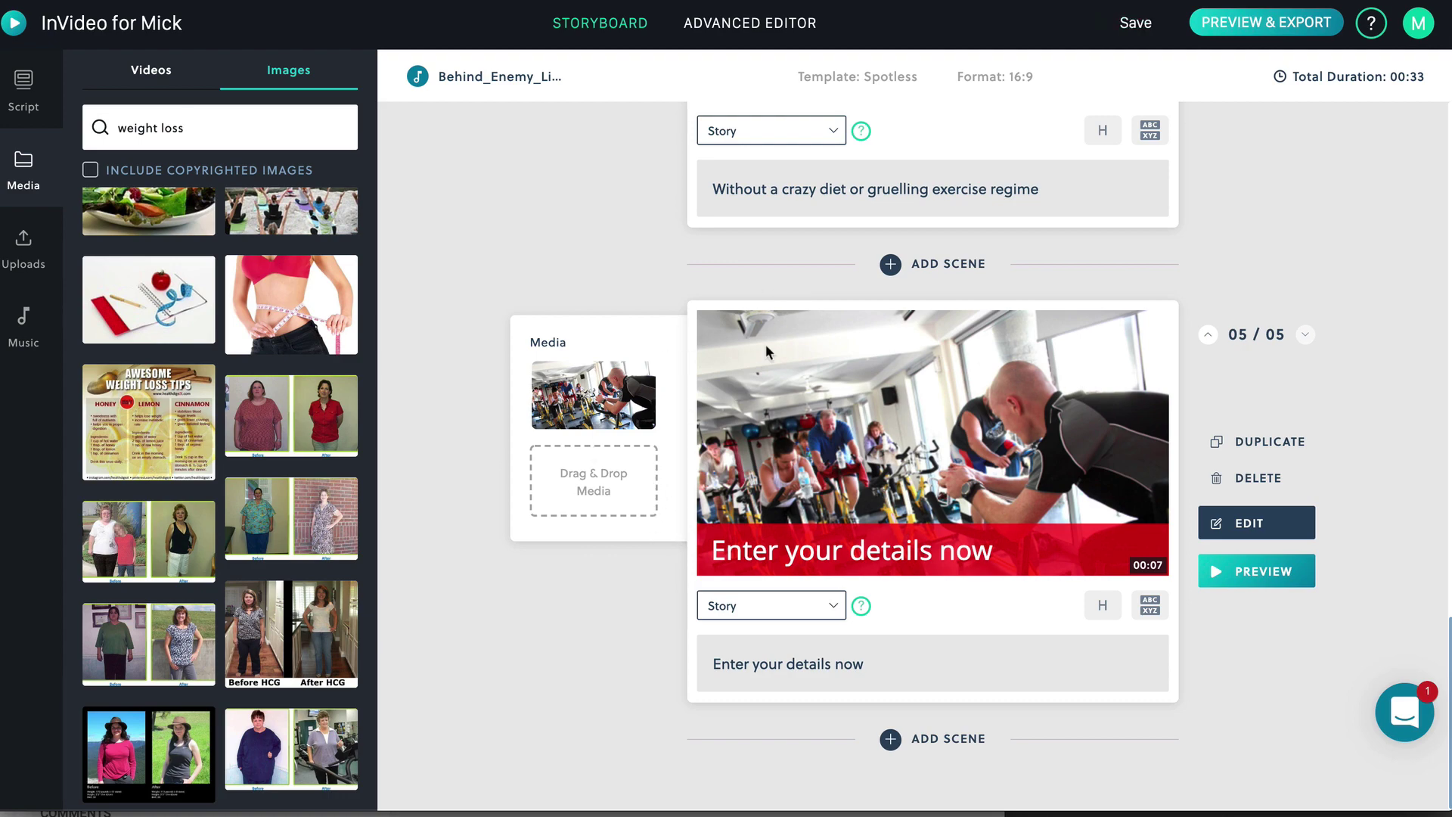
scroll(881, 397, up, 3)
scroll(879, 392, up, 15)
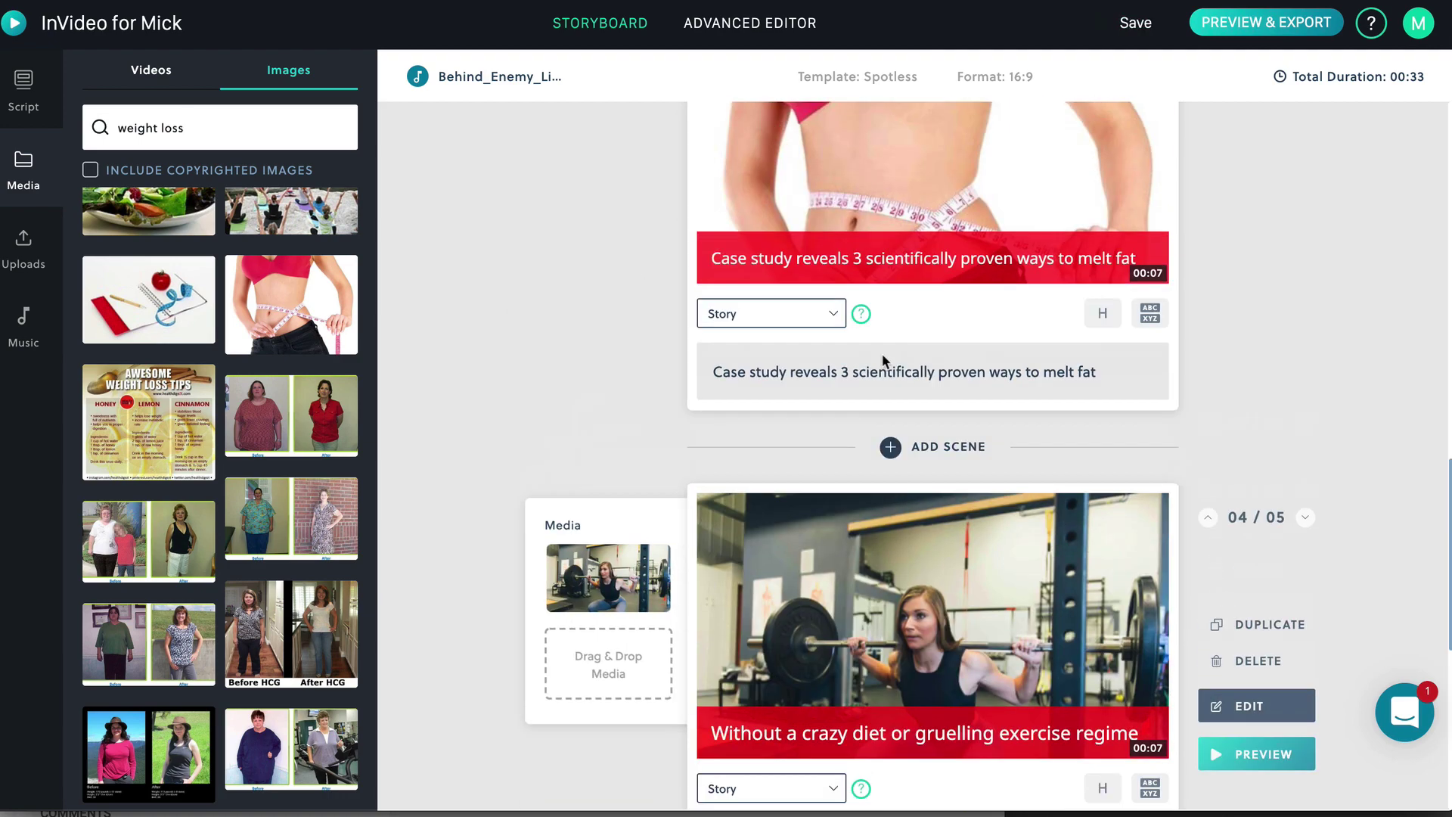
scroll(957, 254, up, 2)
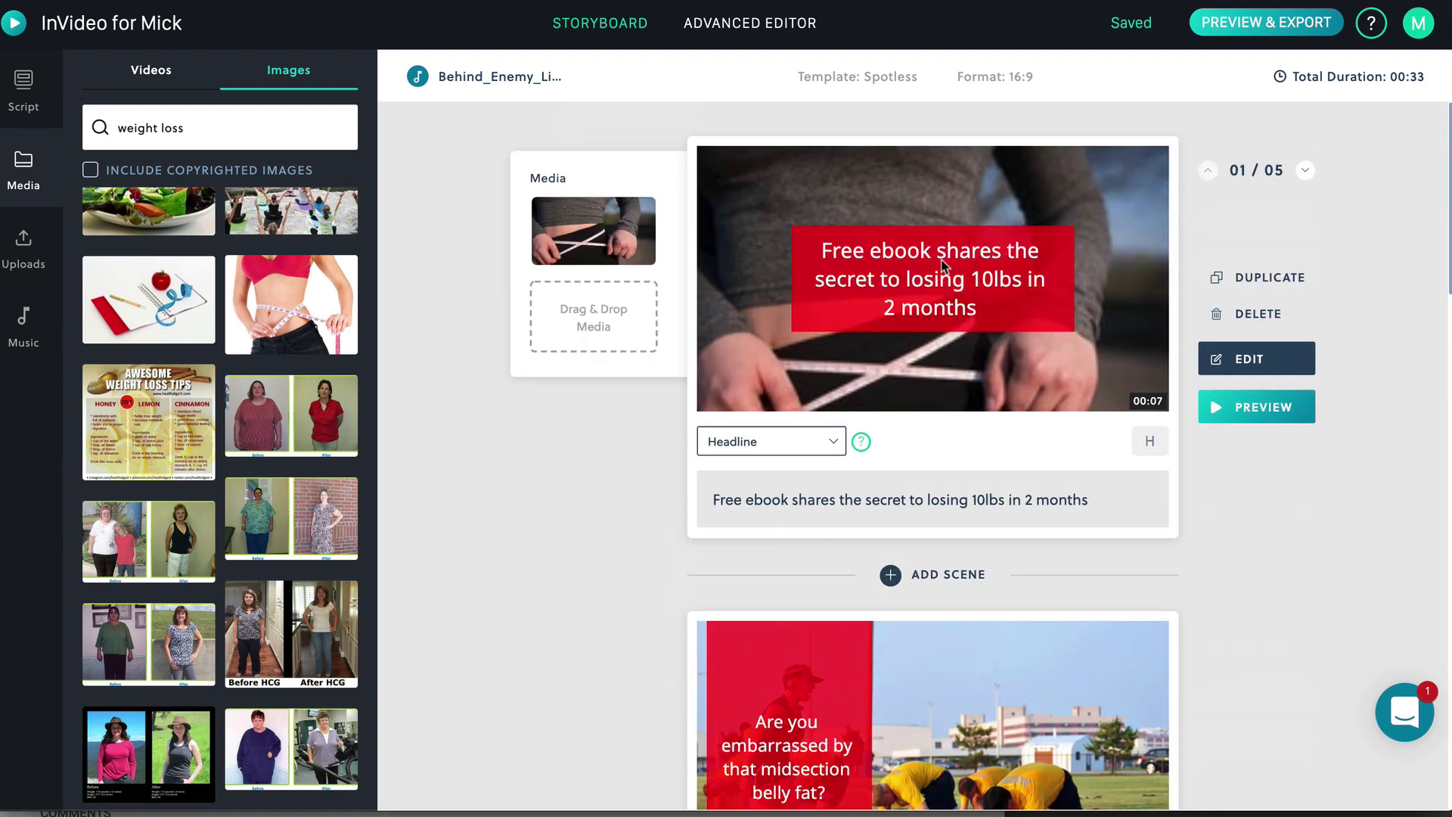
click(1241, 32)
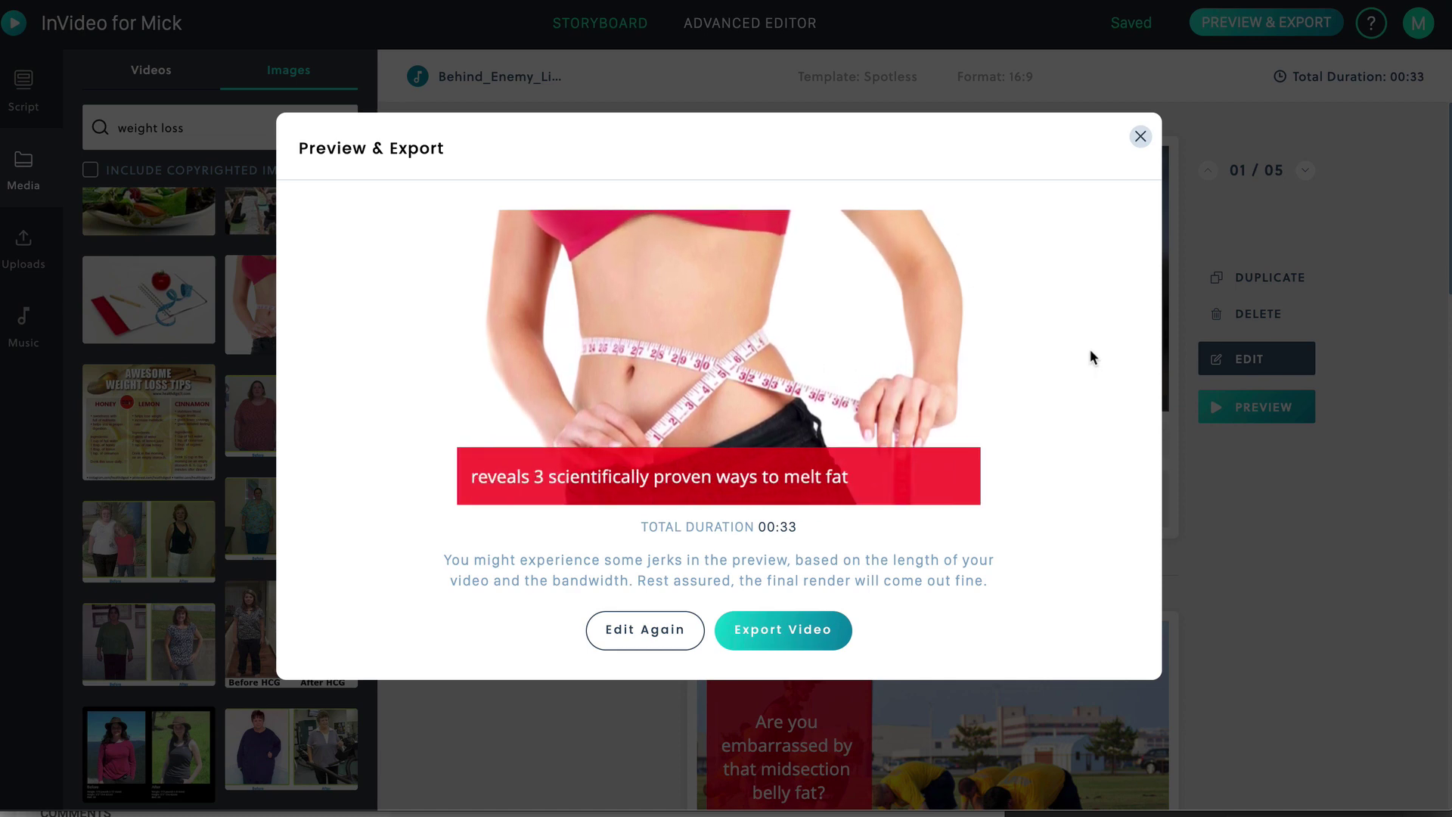
click(1141, 137)
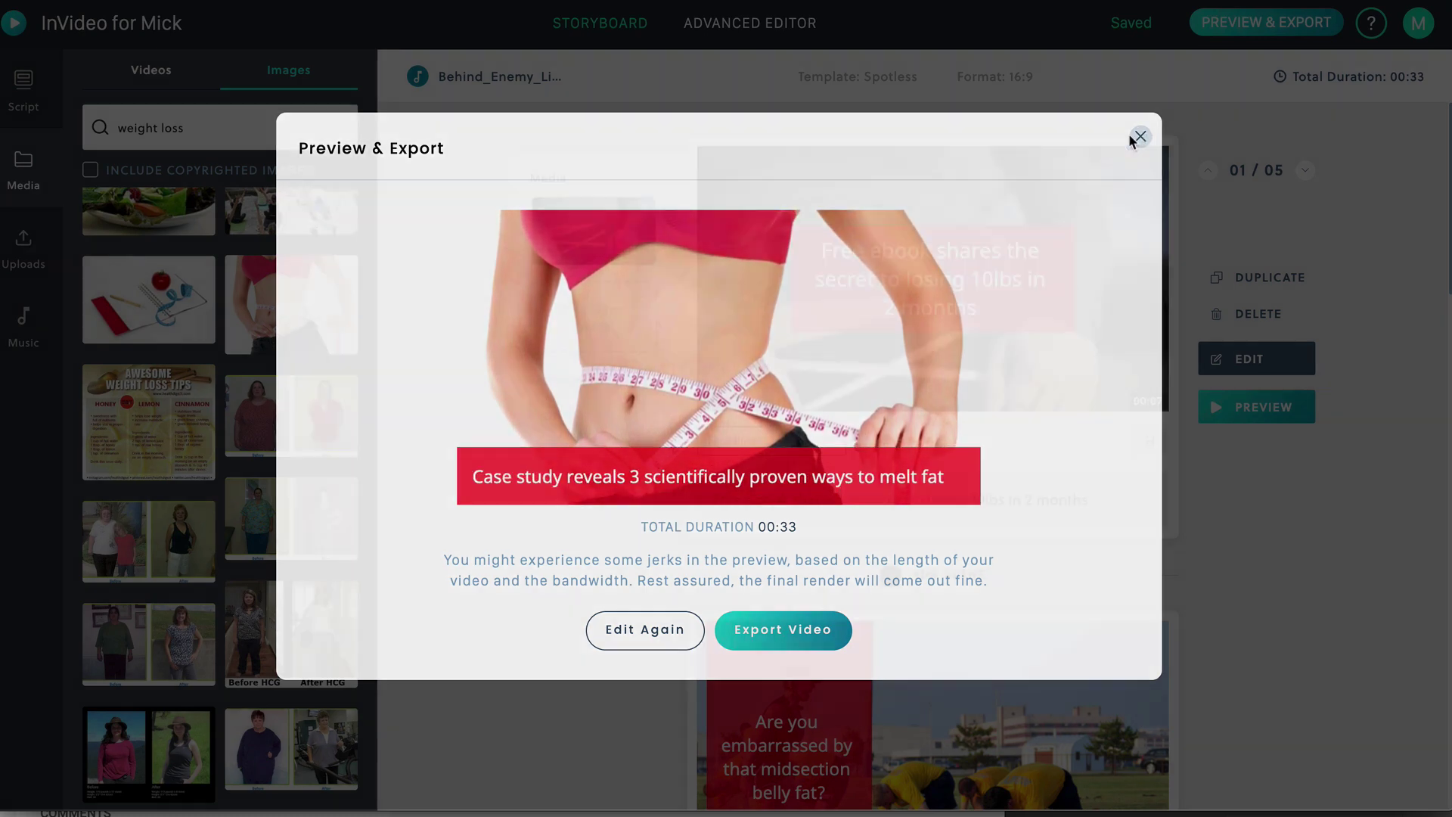